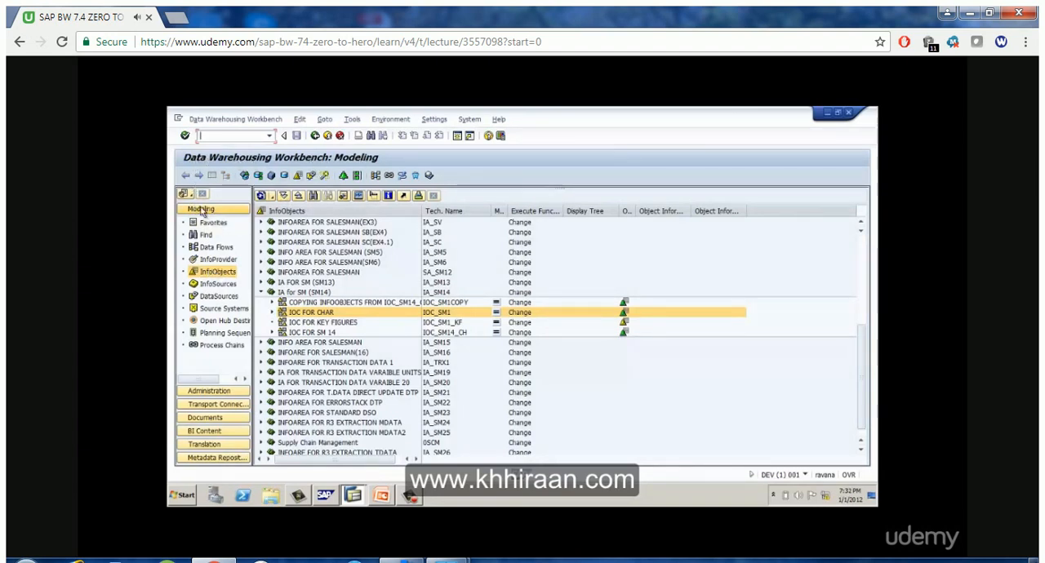
Leave the modeling workbench, reopen it with transaction RSA14, and collapse the IA for SM (SM14) InfoArea
click(261, 292)
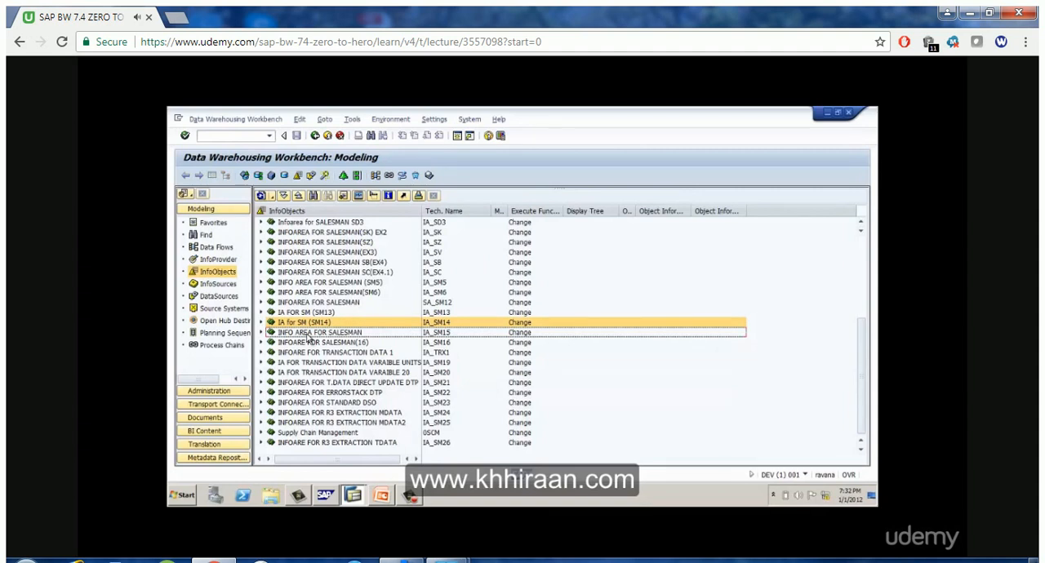
click(315, 135)
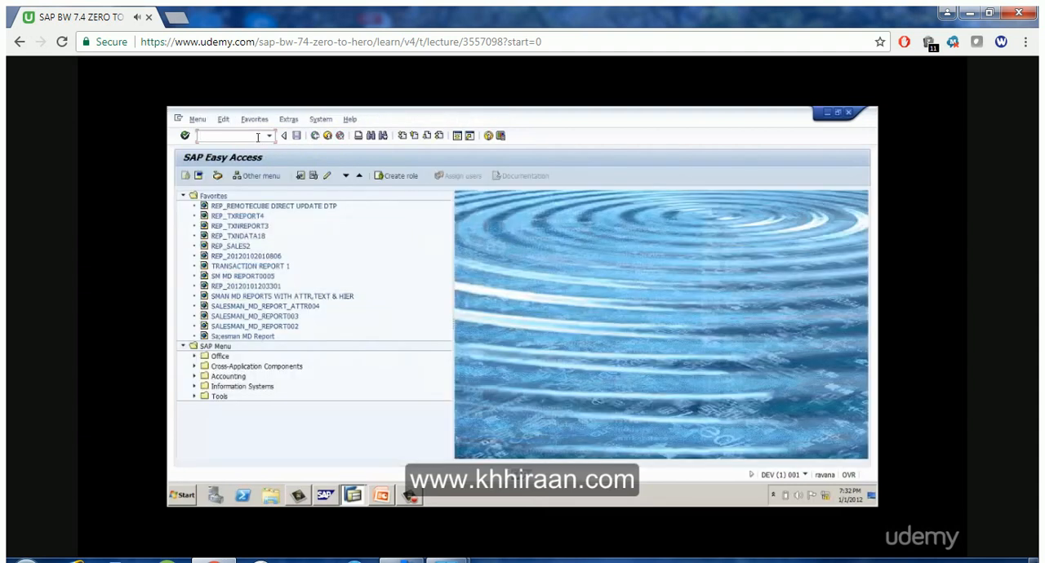
text(RSA14)
key(Return)
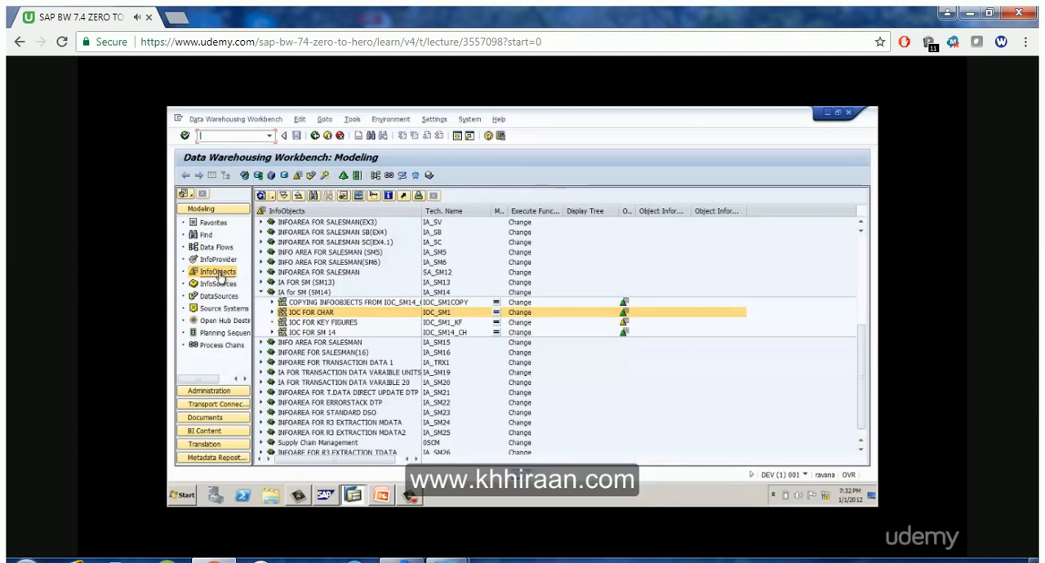
click(263, 293)
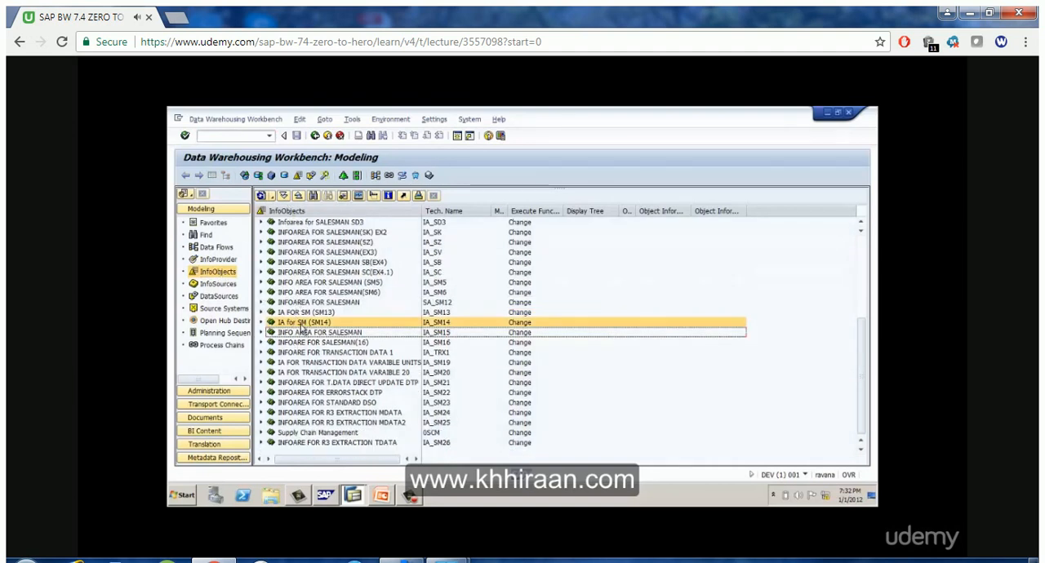
click(328, 442)
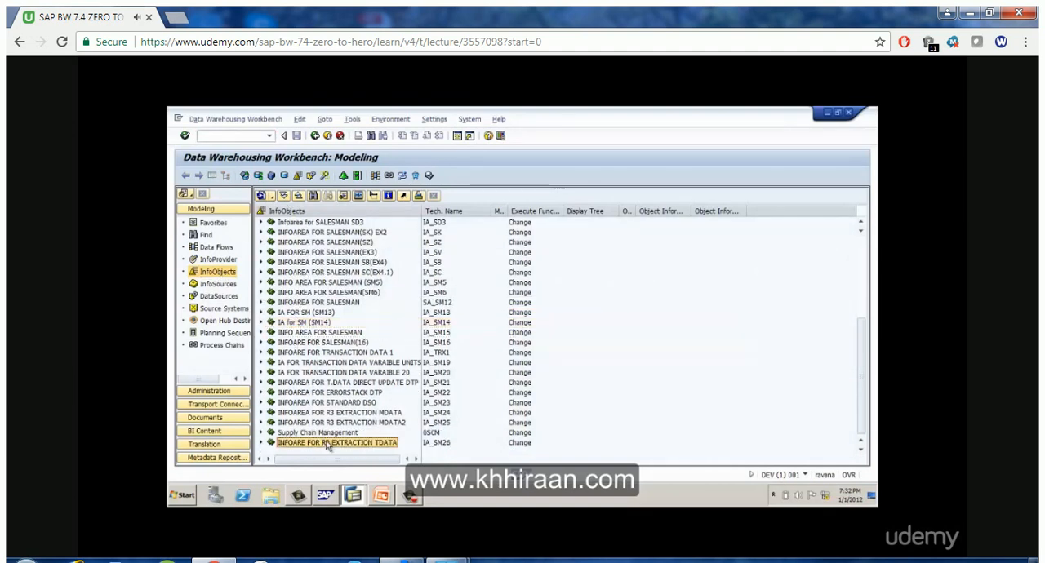
right_click(308, 213)
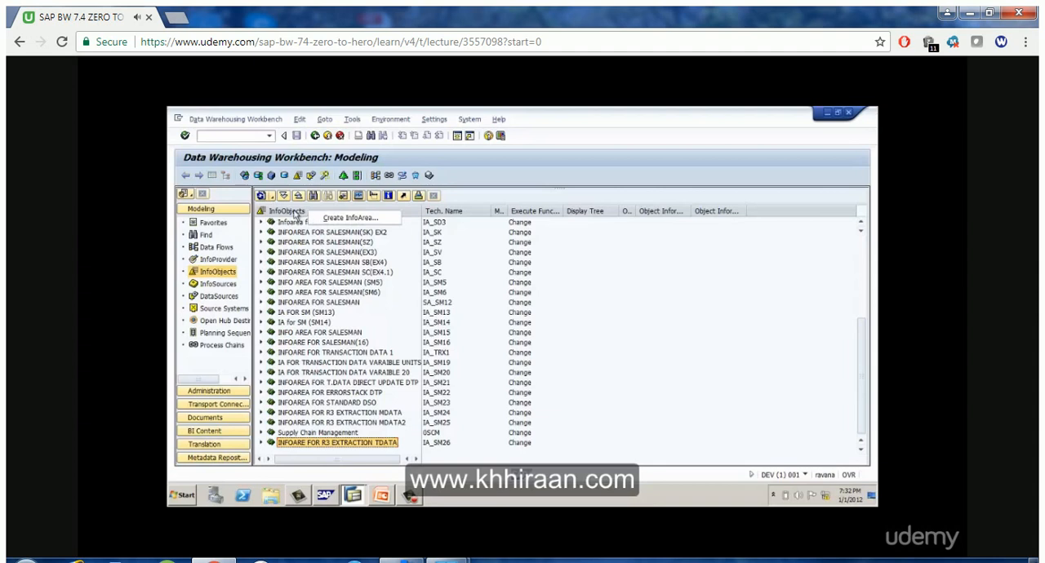
click(276, 211)
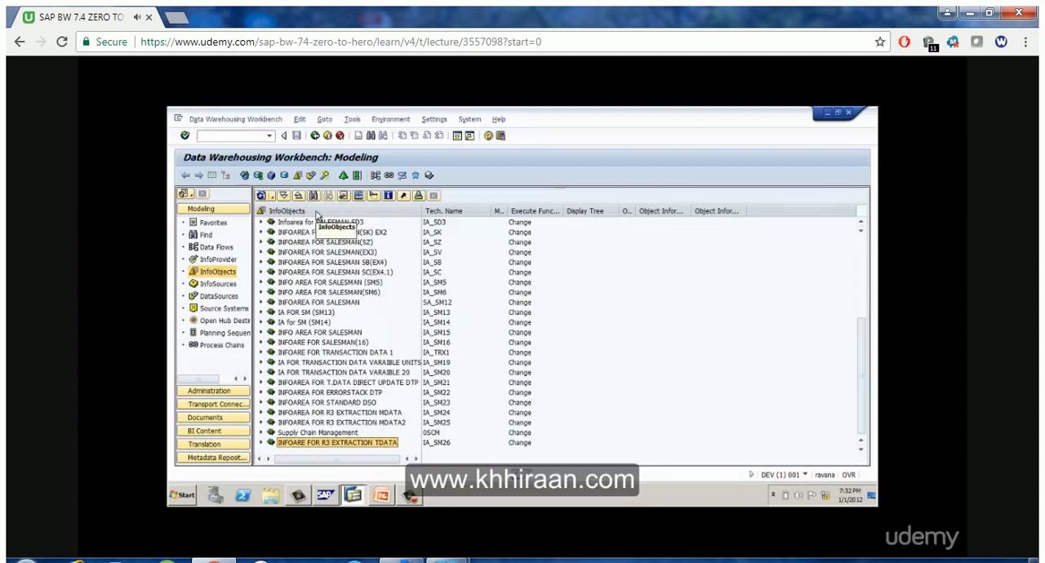
right_click(316, 214)
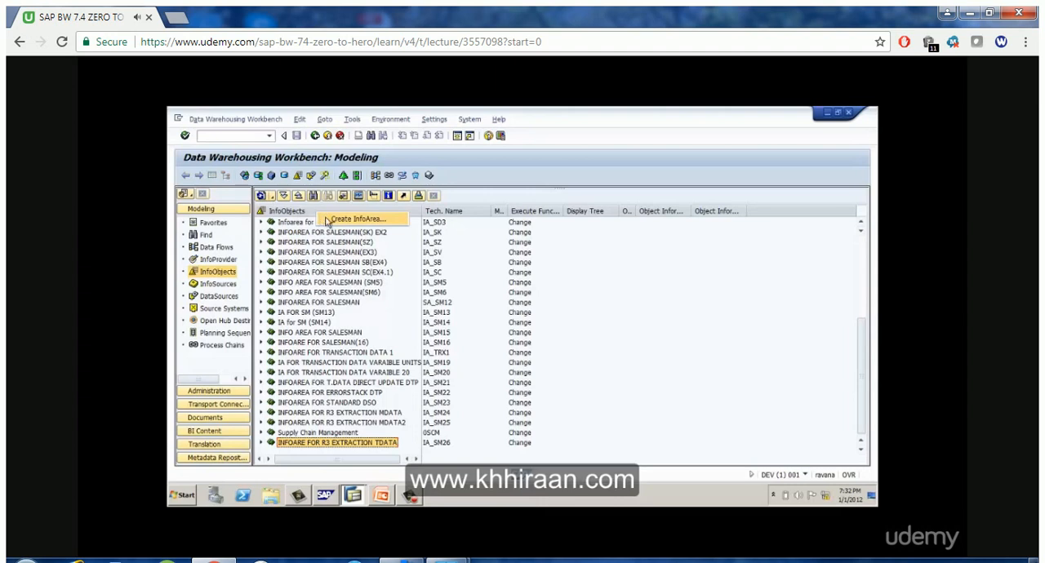
click(327, 219)
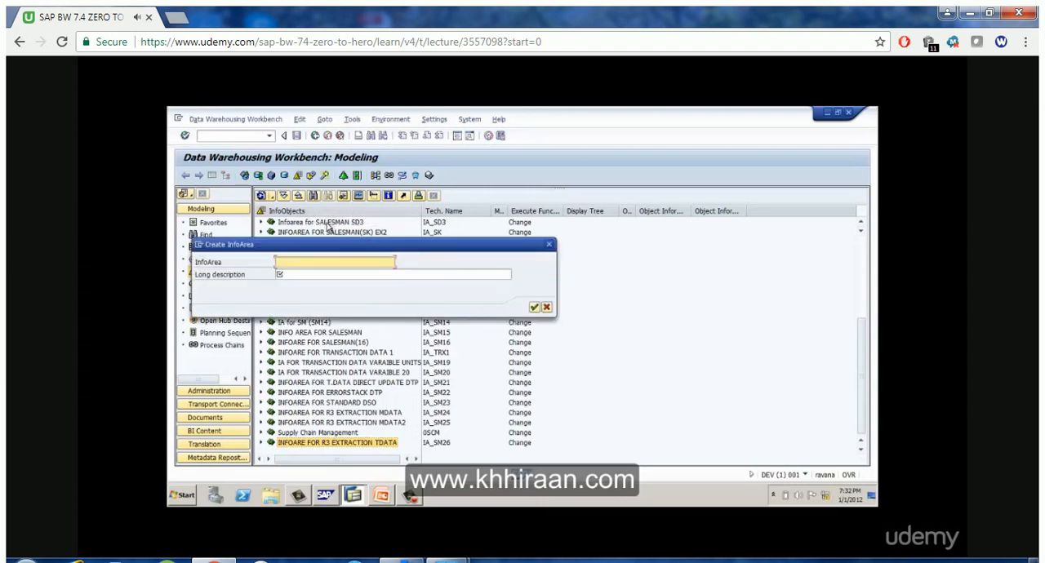
click(546, 306)
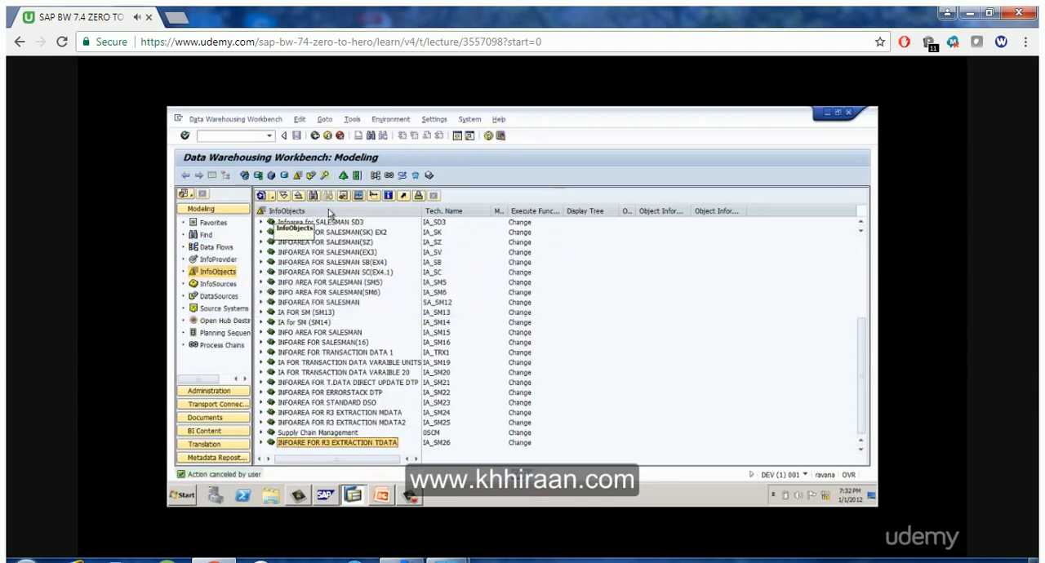
Start a new InfoArea at the root of the InfoObjects tree with the technical name IA_CLASS1
right_click(329, 212)
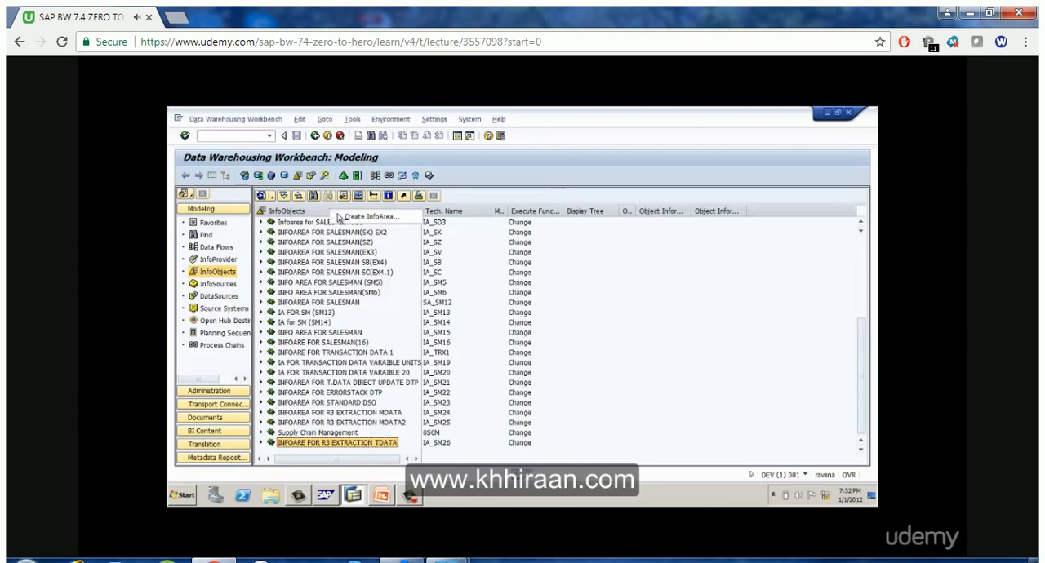
click(339, 218)
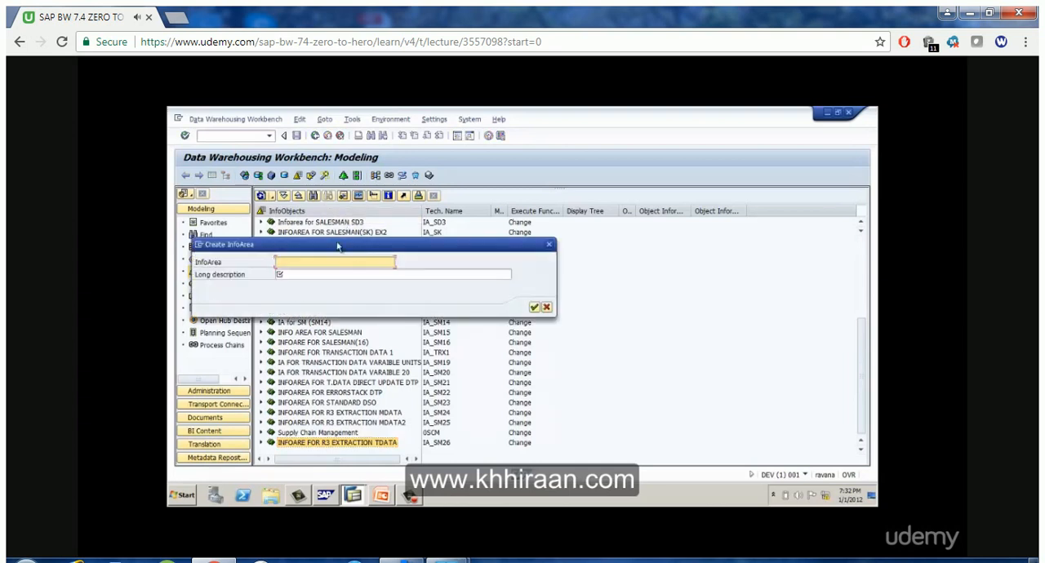
drag(339, 247, 553, 272)
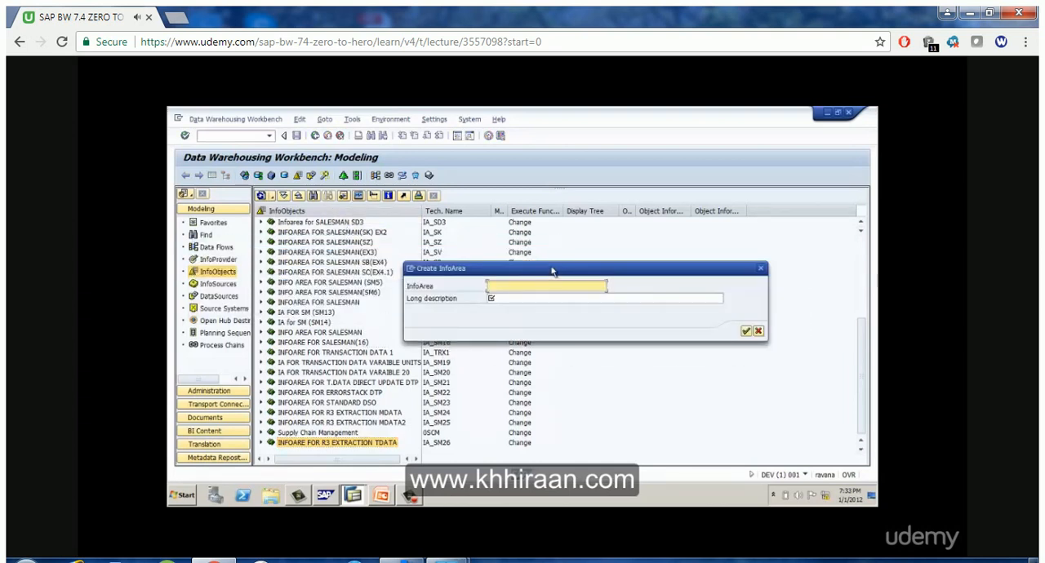
text(I)
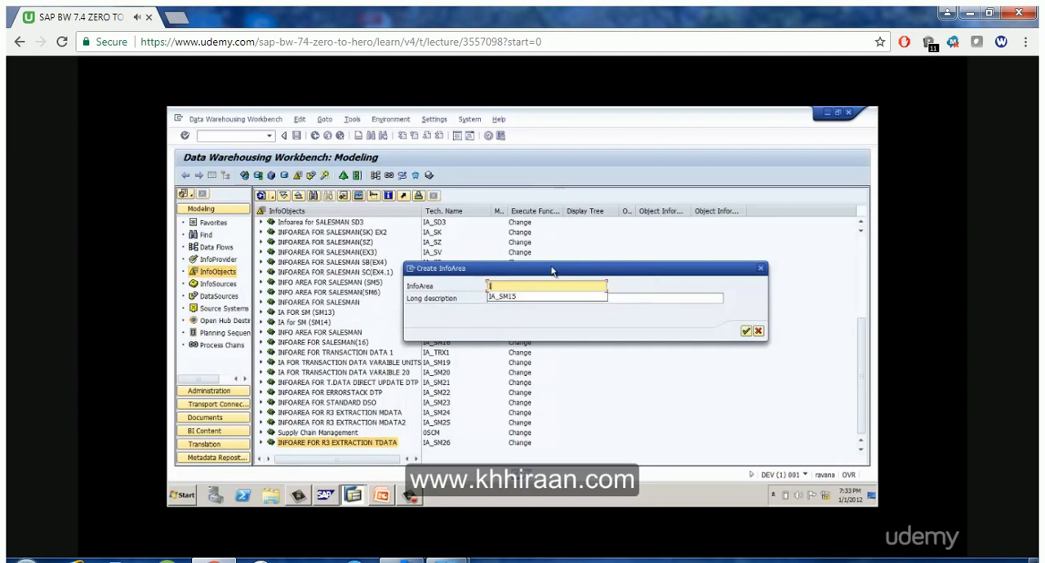
text(A_)
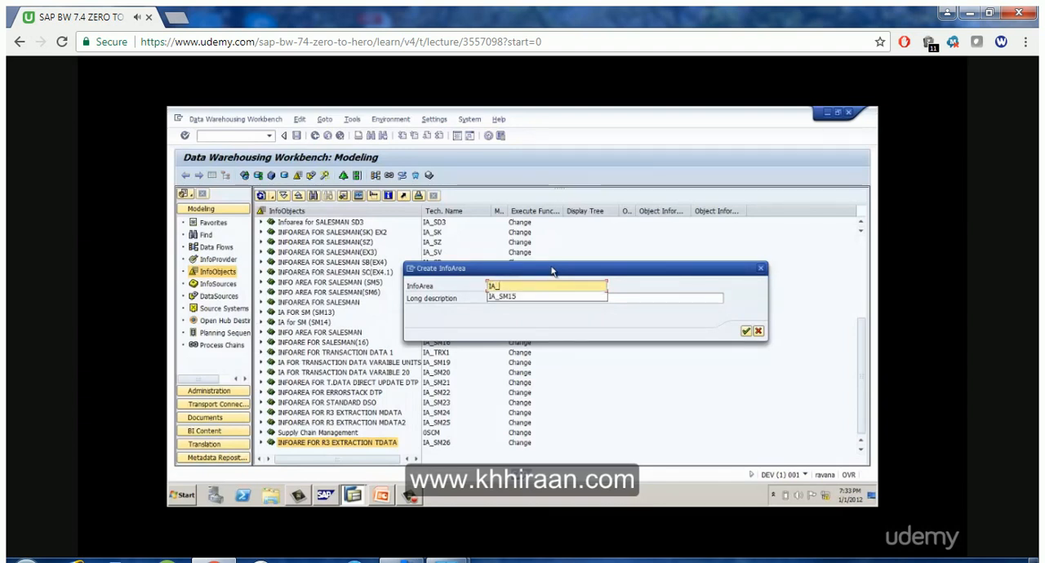
text(S)
key(BackSpace)
text(CLASS)
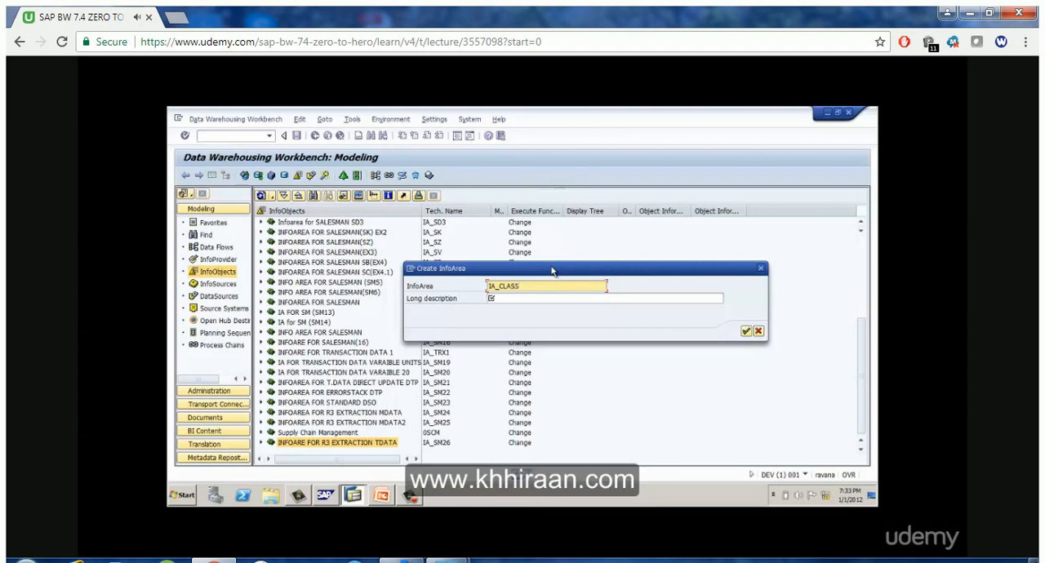
text(1)
key(Tab)
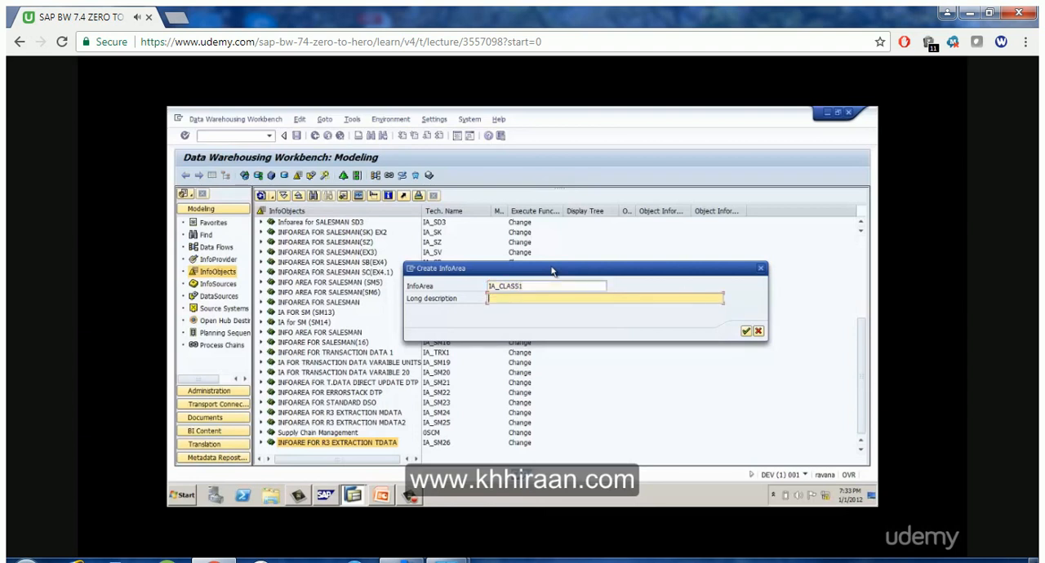
Enter INFOAREA FOR CLASS1 as the InfoArea's long description and create it
text(INFOARE A FOR CLASS1)
click(745, 330)
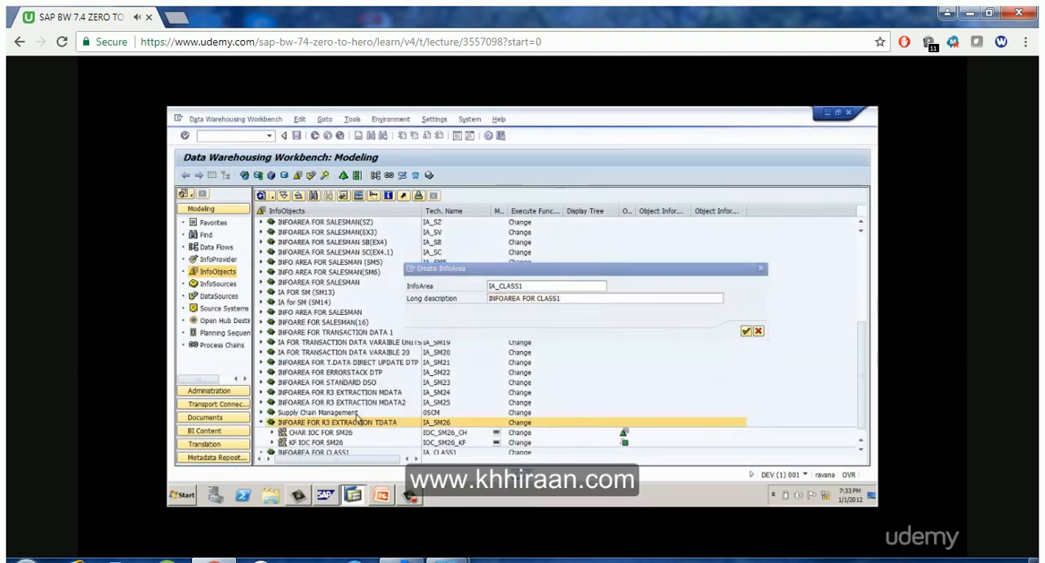
Start a new InfoObject catalog under INFOAREA FOR CLASS1 with the technical name IOC_SID_CH
click(316, 442)
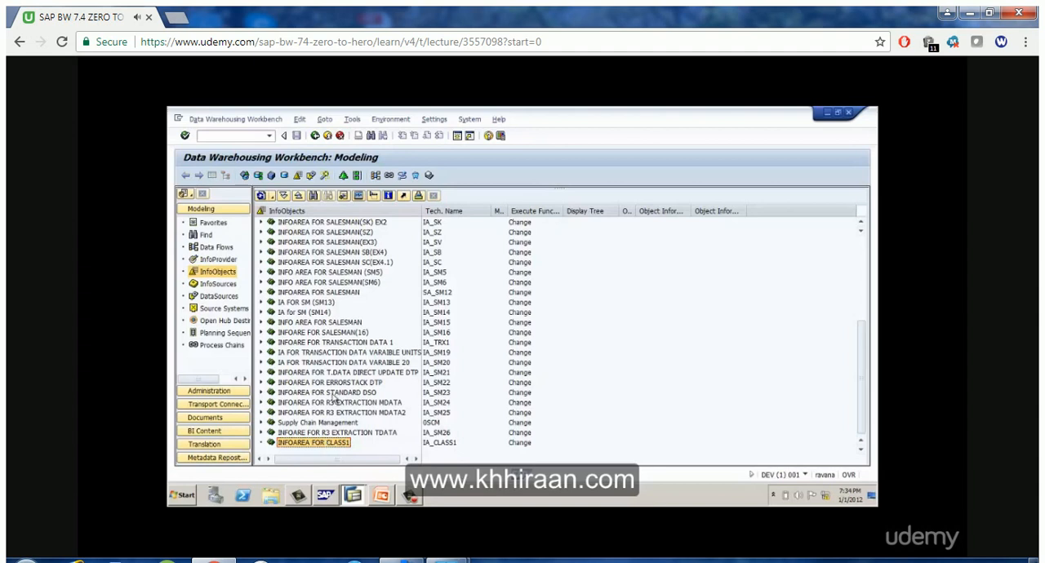
right_click(303, 446)
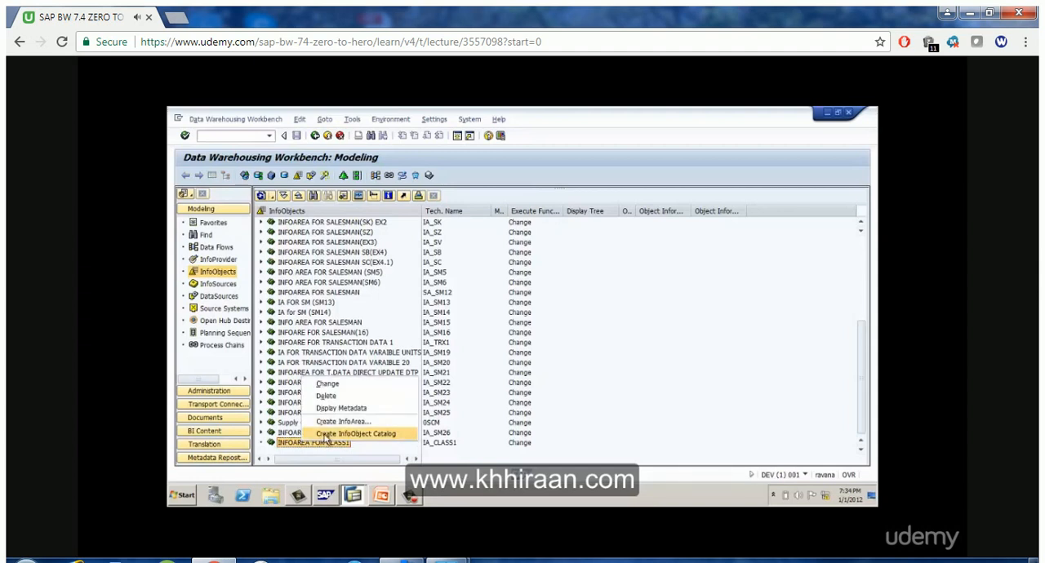
click(325, 435)
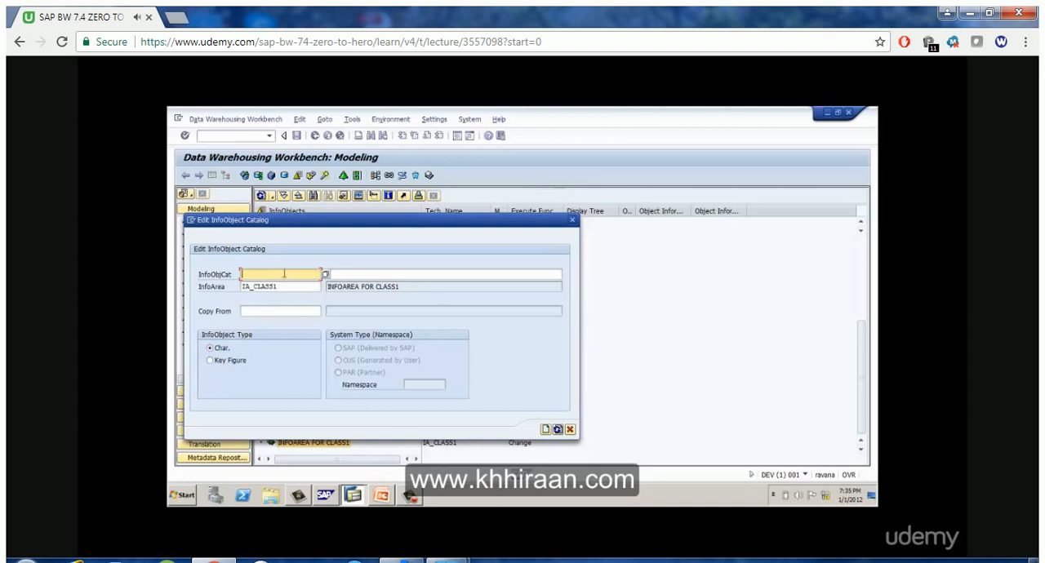
text(IO)
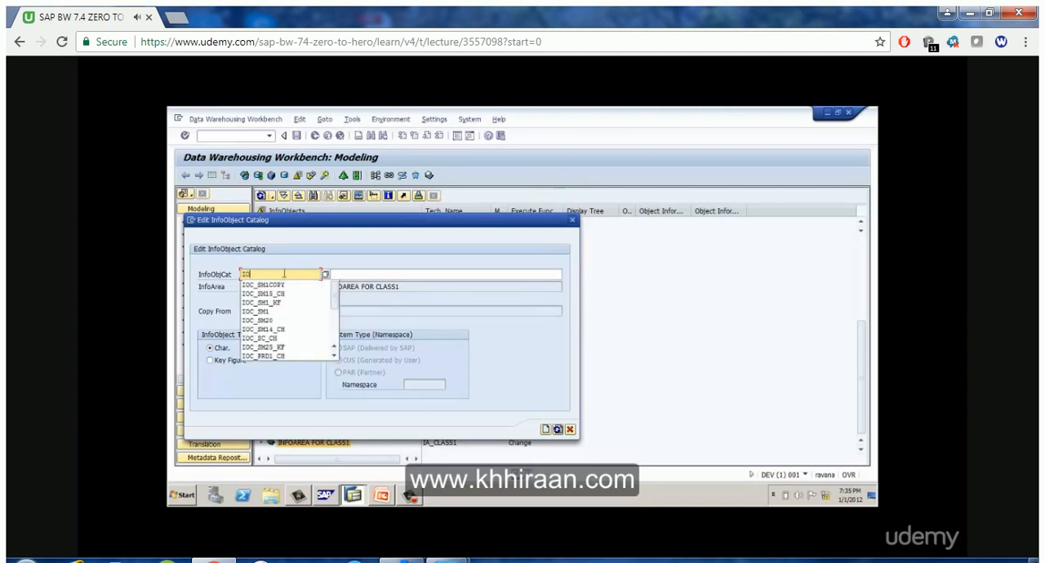
text(C_SID)
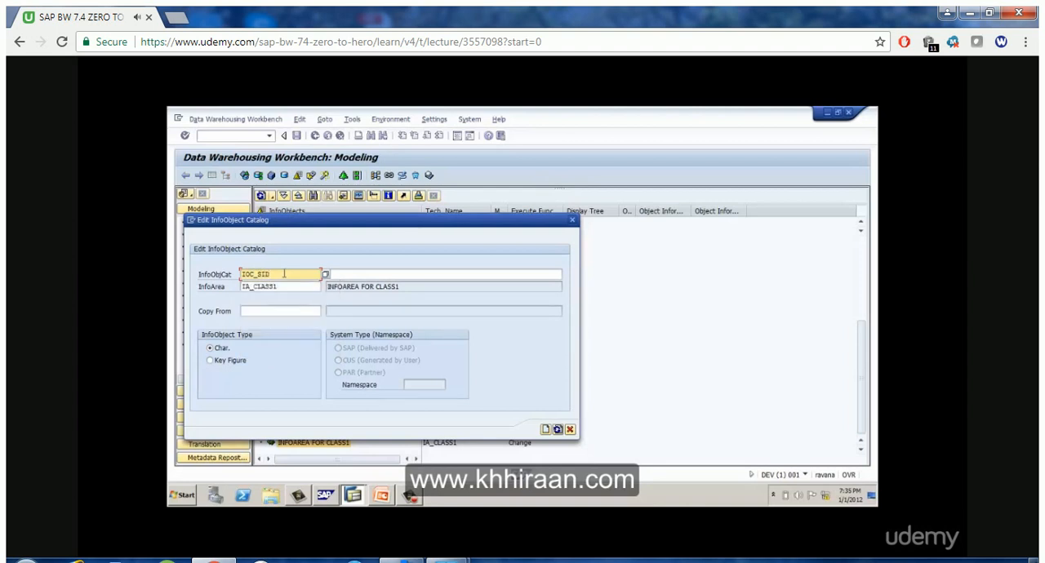
text(_CH)
Describe the catalog as CHAR IOC FOR SALES MAN ID and create it with the characteristic InfoObject type
click(360, 273)
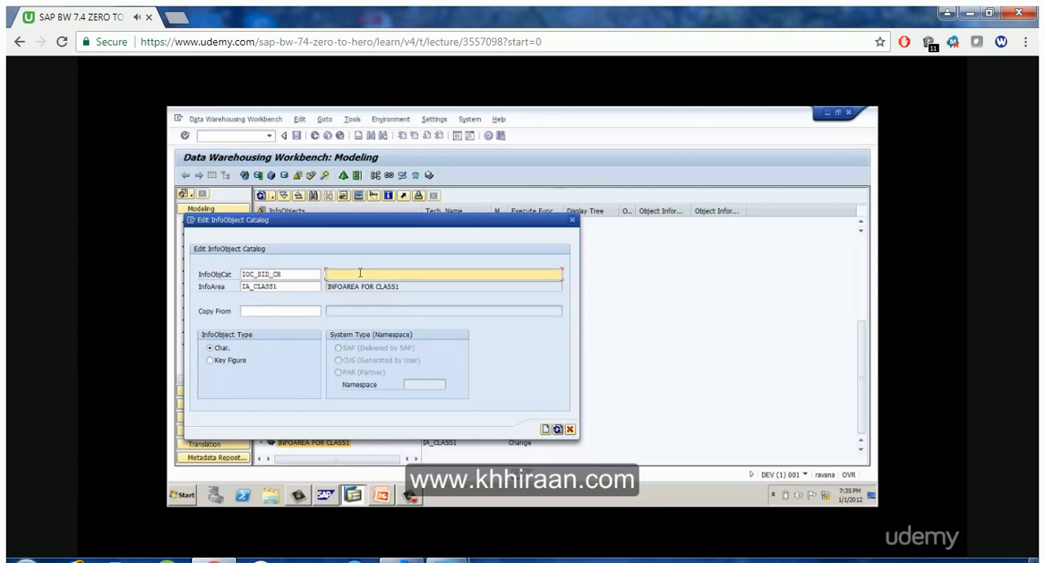
text(CHAR IOC FOR)
click(359, 274)
text(S)
drag(376, 274, 360, 271)
text(FOR SALES MAN)
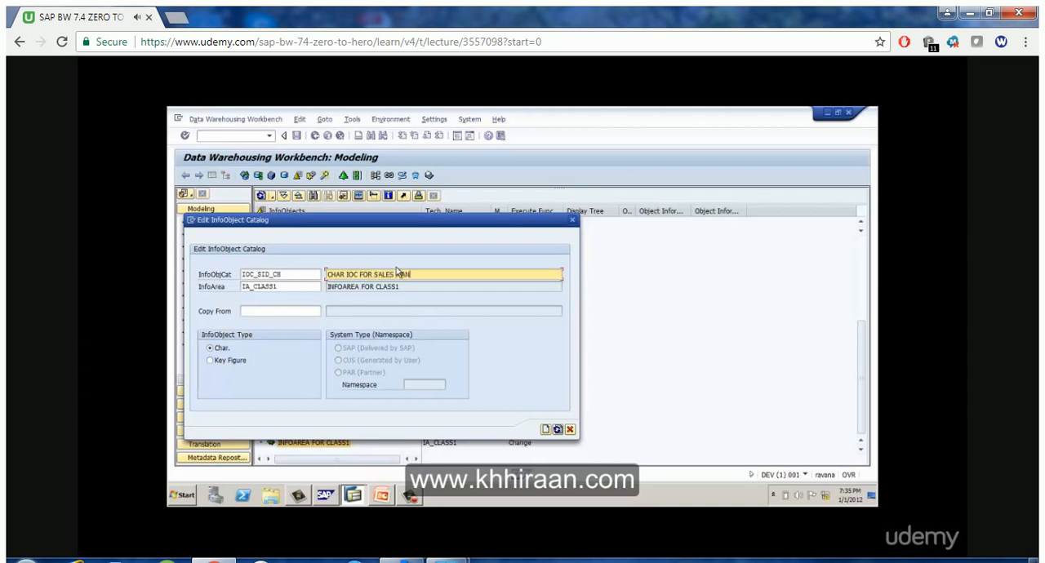
text( ID)
key(Return)
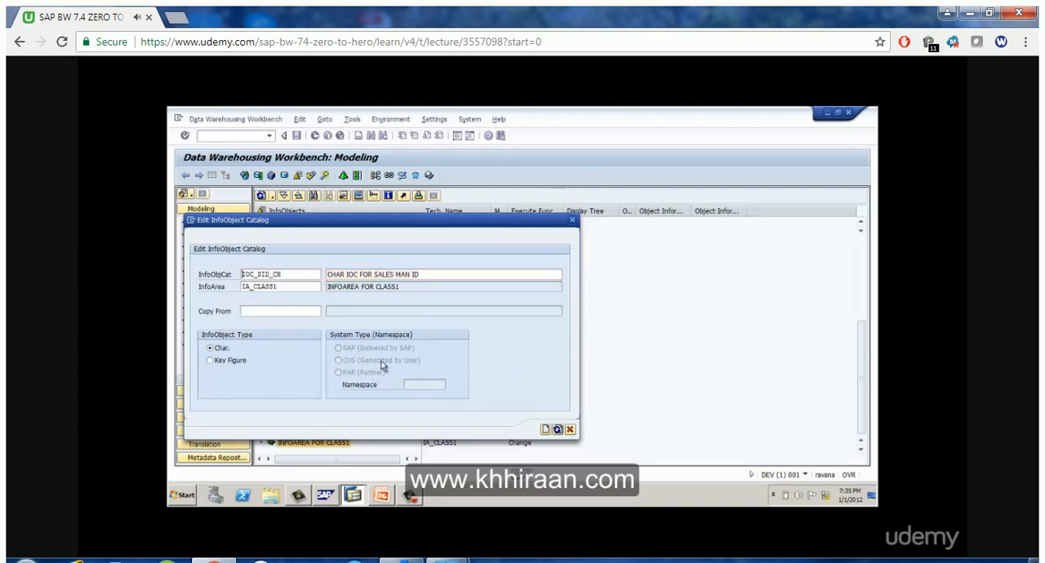
click(546, 430)
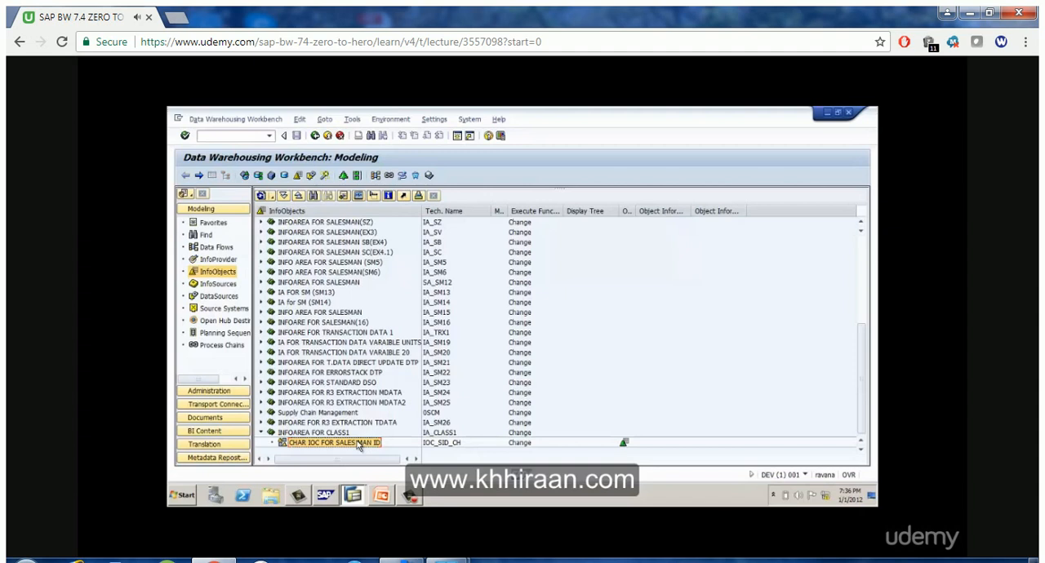
Start a new InfoObject in the CHAR IOC FOR SALES MAN ID catalog with the technical name SID1
right_click(358, 445)
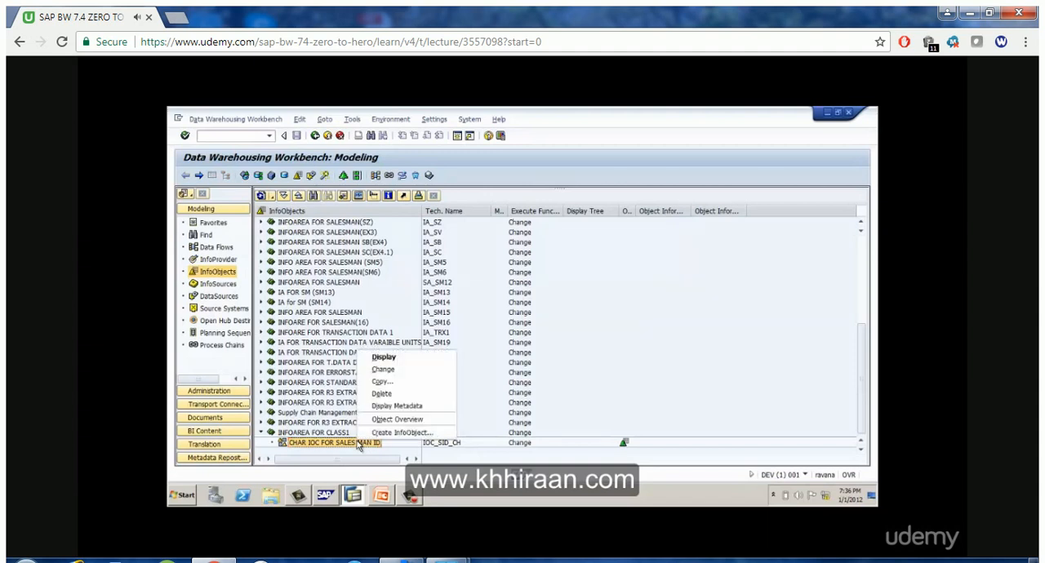
click(303, 448)
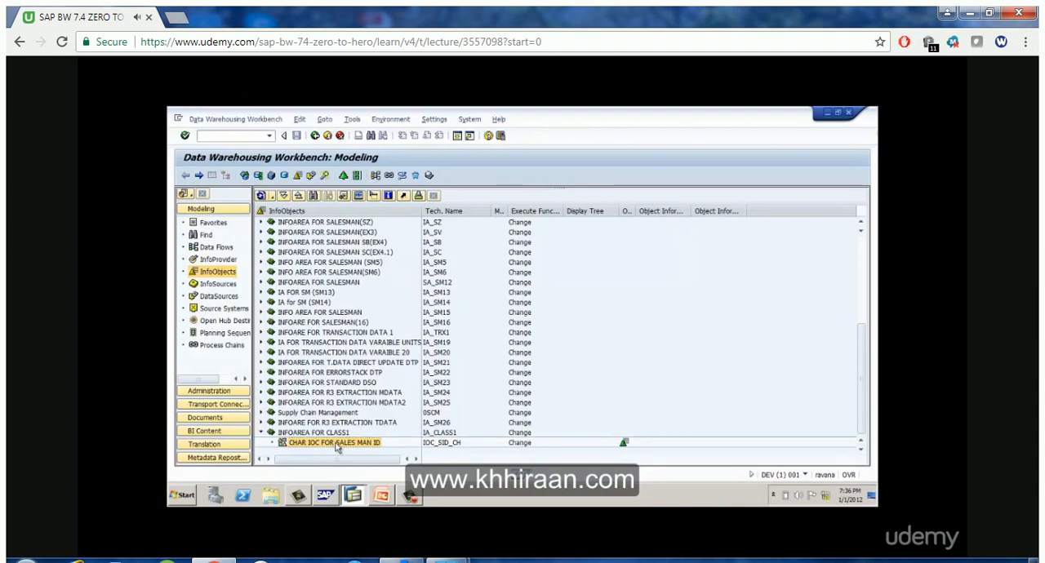
right_click(336, 445)
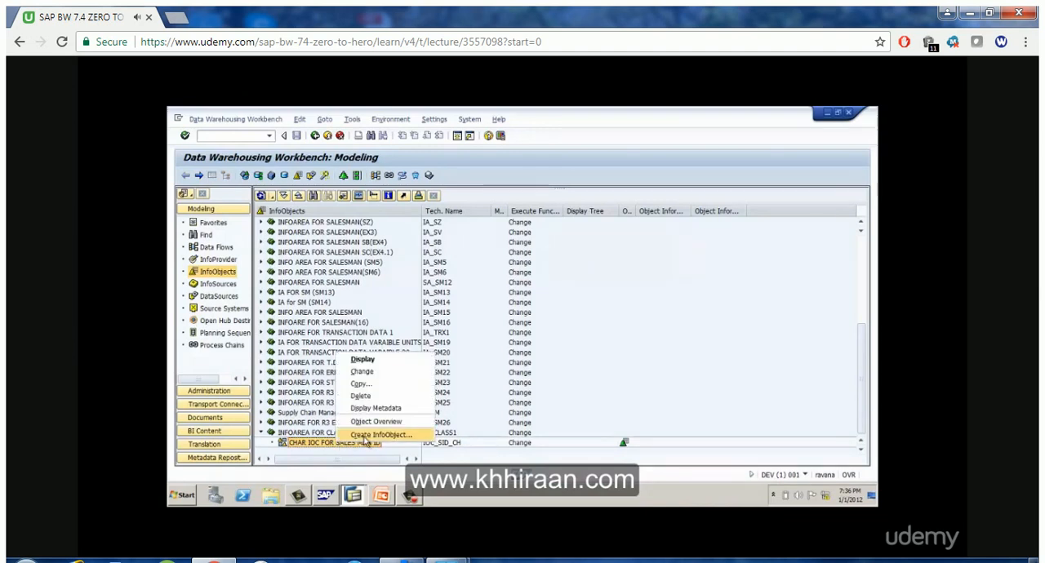
click(365, 436)
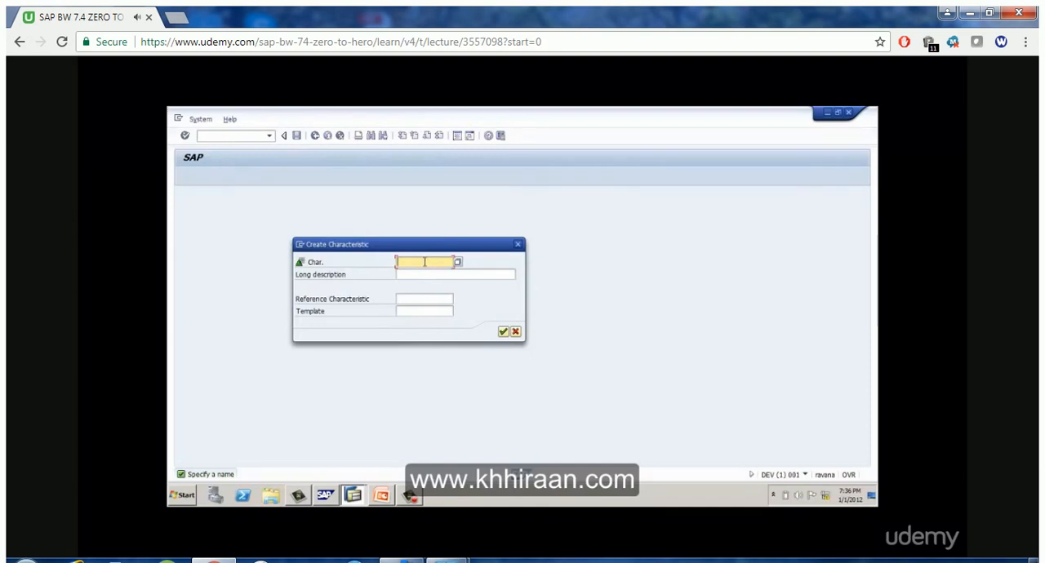
text(SID1)
key(Tab)
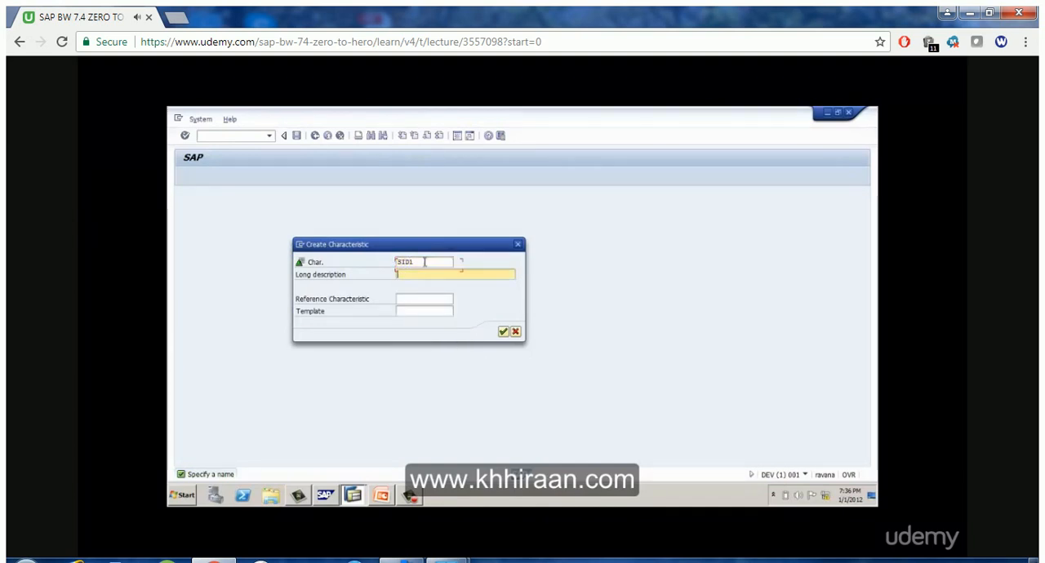
Enter SALES MAN ID1 as the characteristic's long description and create it
text(SALES MAN ID)
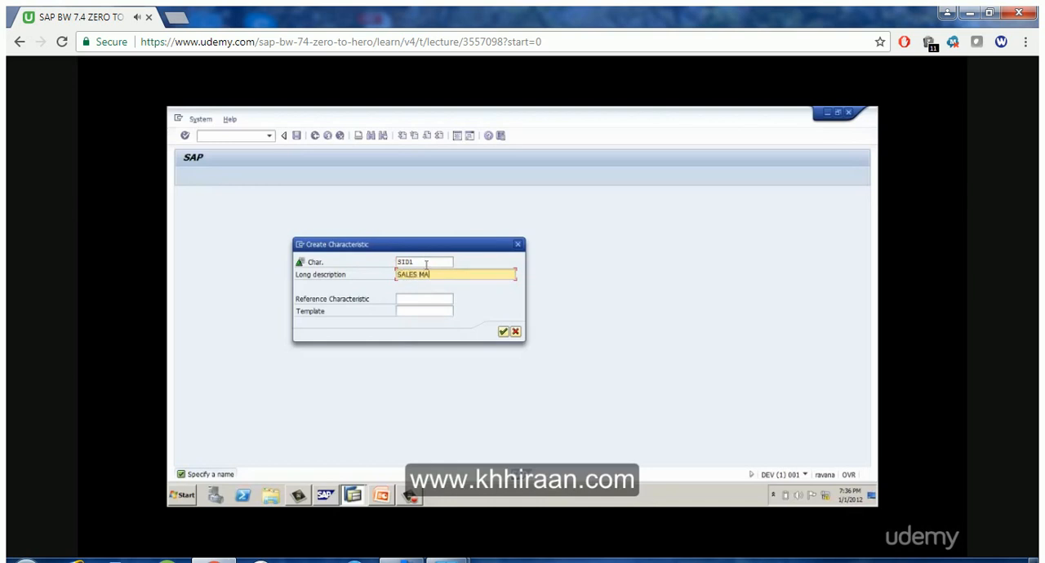
click(426, 263)
text(1)
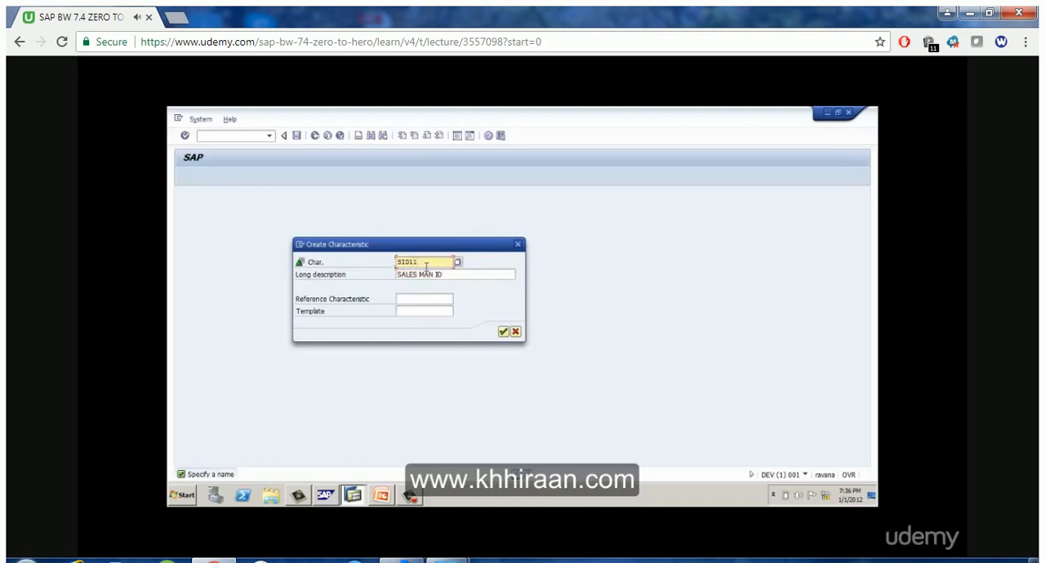
key(BackSpace)
click(469, 273)
text(1)
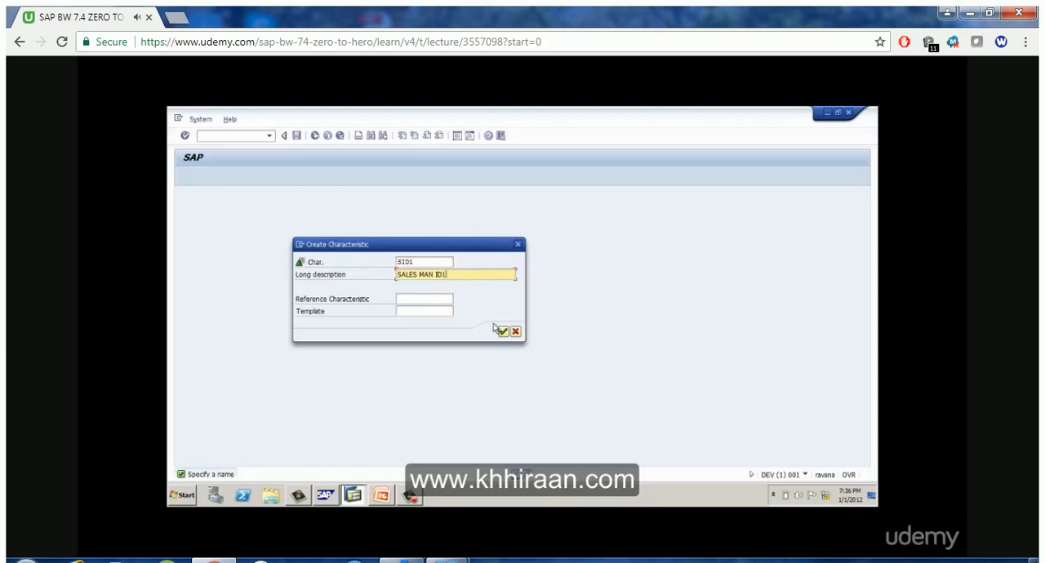
click(502, 331)
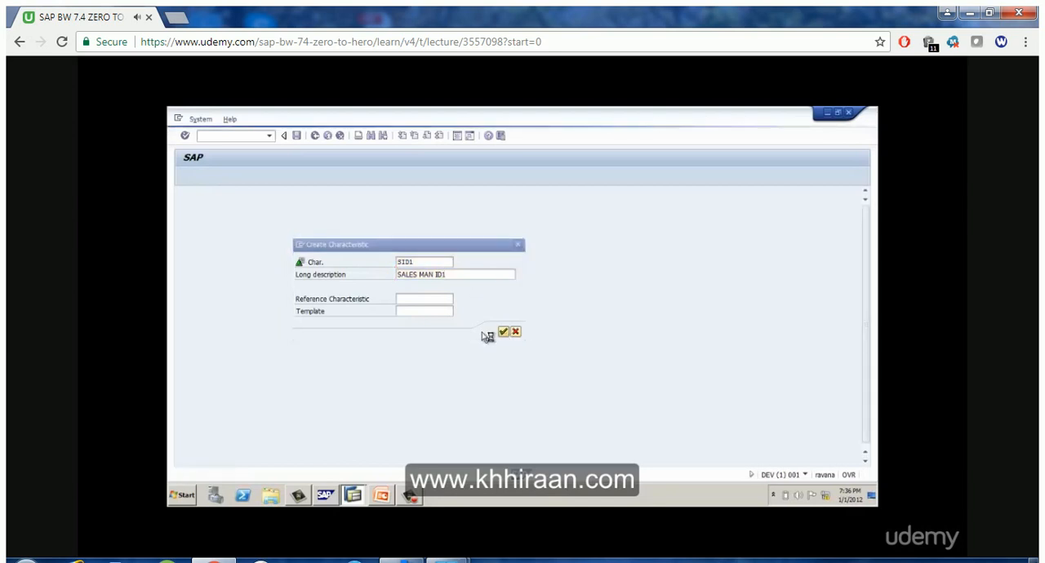
Set SID1's data type to CHAR - Character String with a length of 5
click(545, 322)
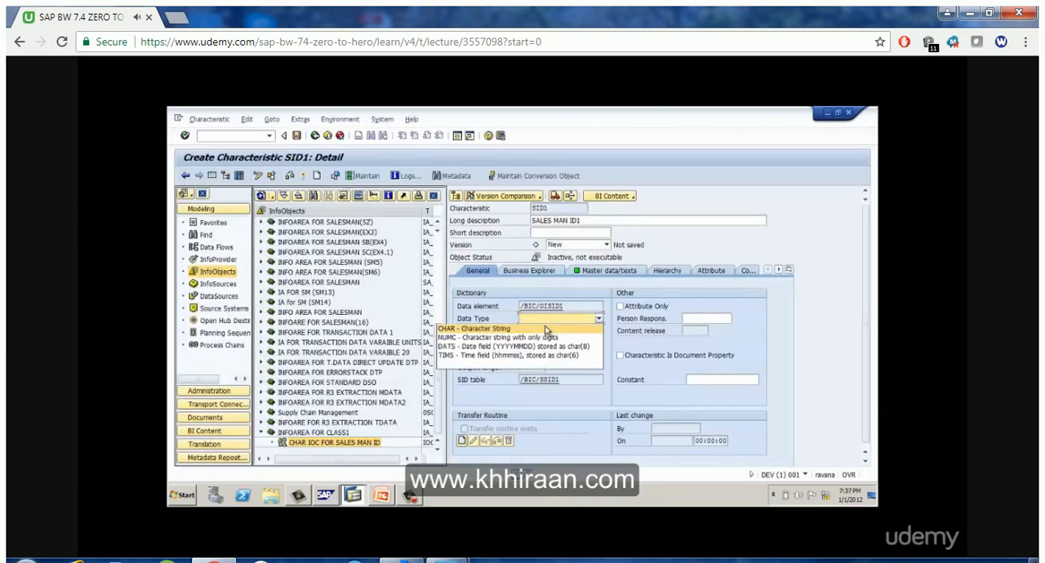
click(545, 329)
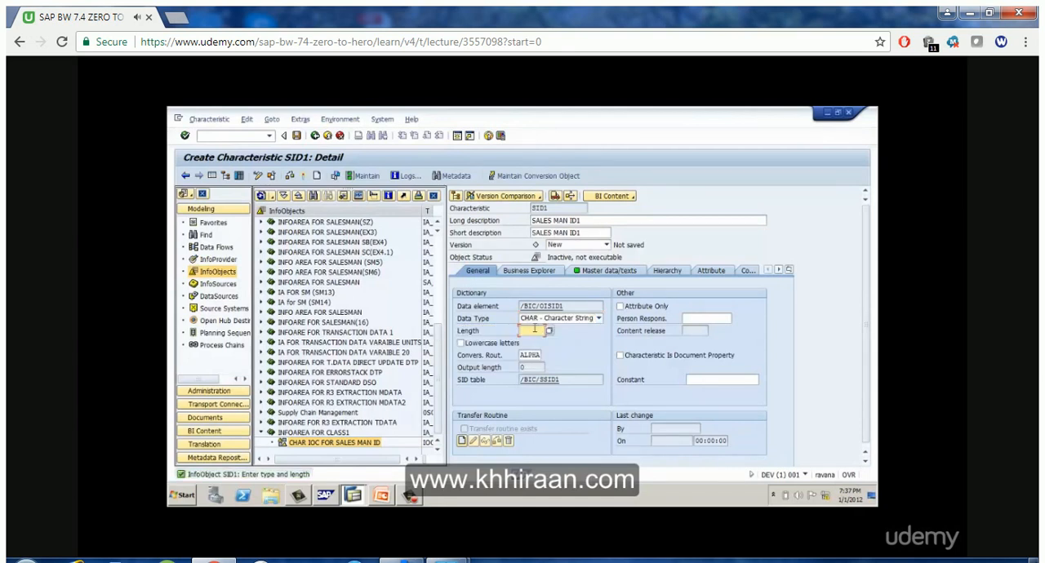
text(5)
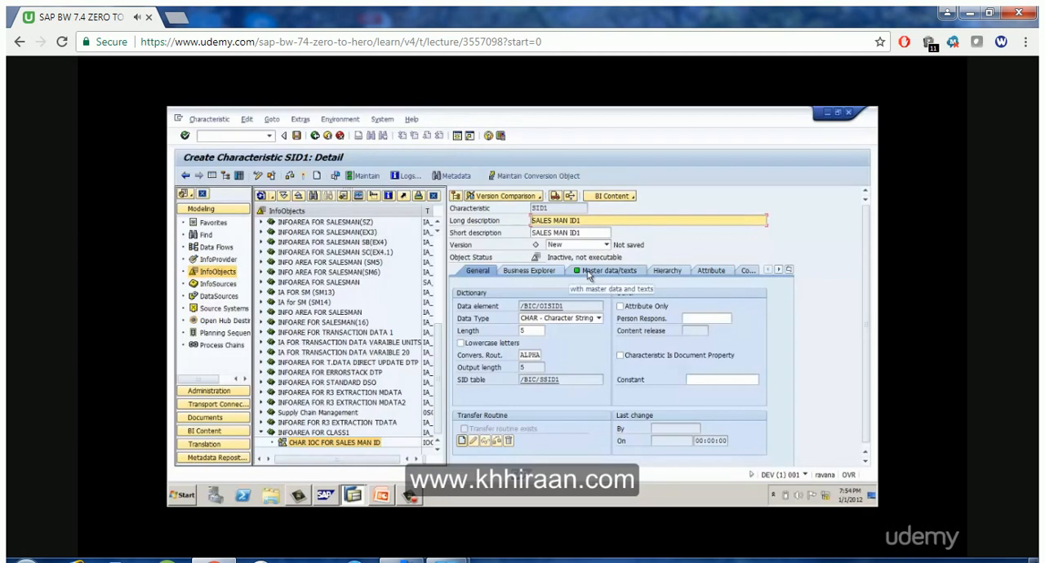
Switch master data off and back on for SID1, and disable its texts
click(588, 276)
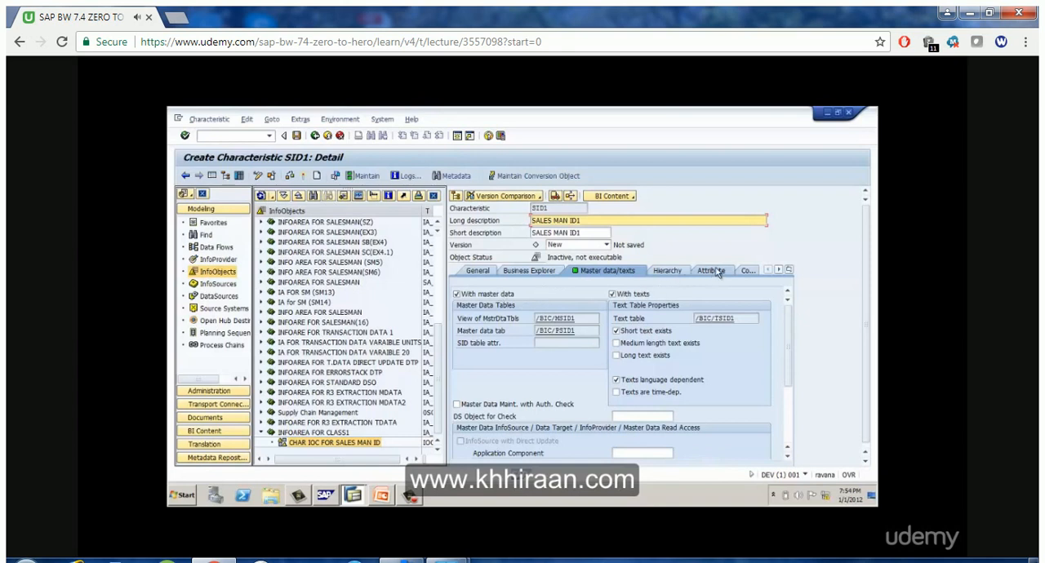
click(492, 295)
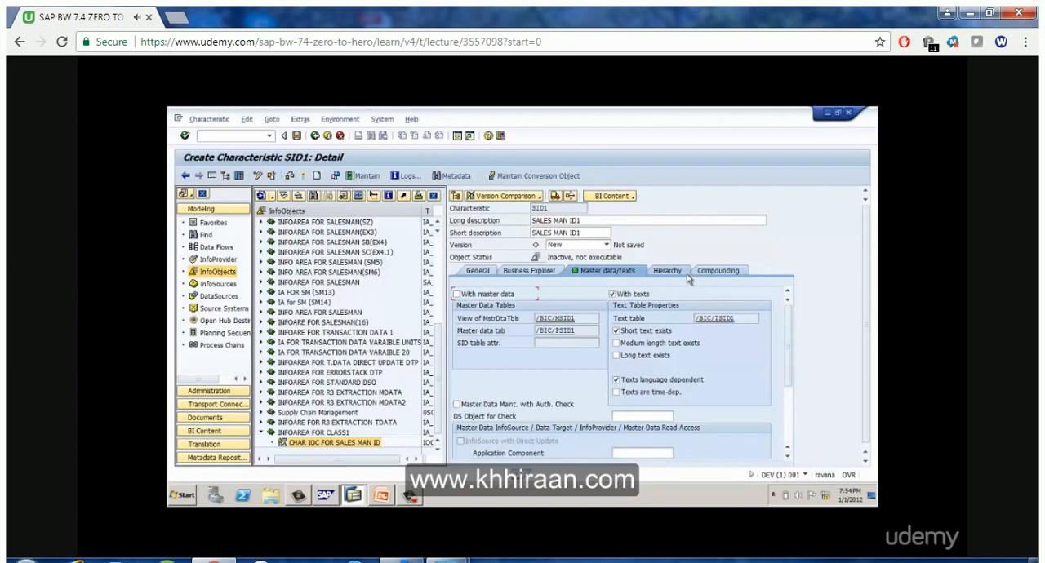
click(503, 297)
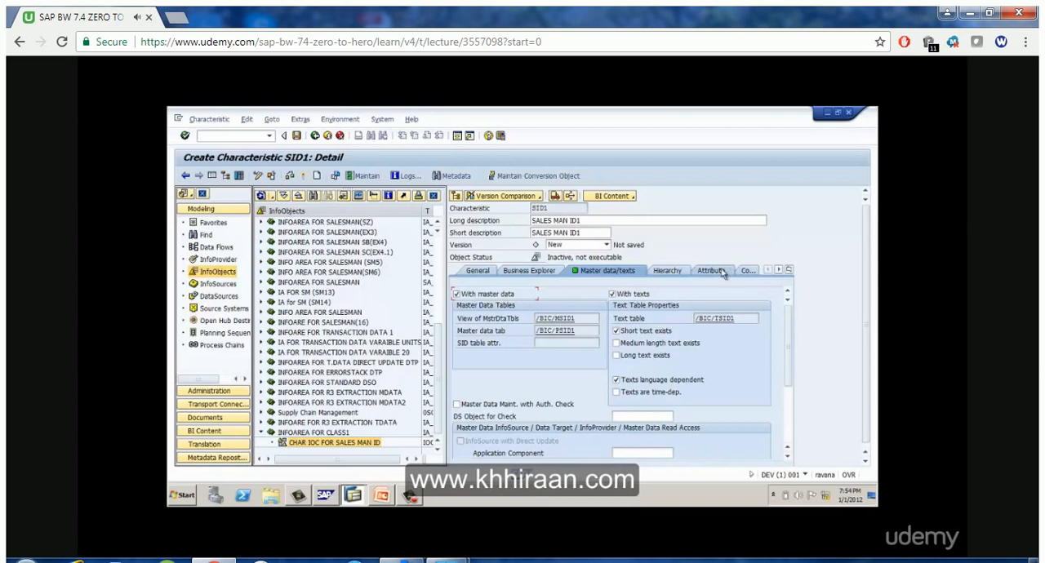
click(637, 297)
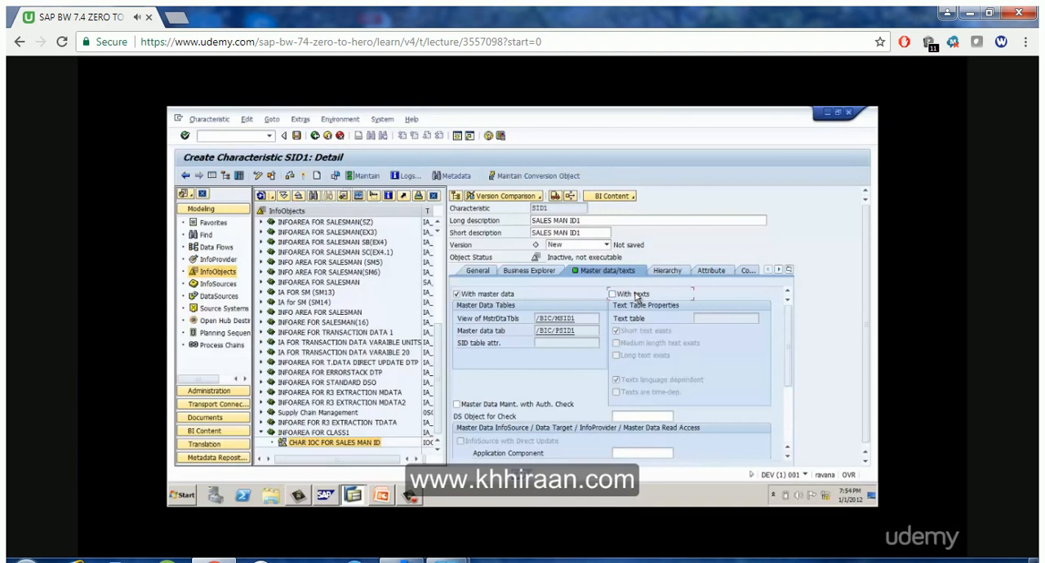
Add the existing characteristic SNAME as the first attribute of SID1
click(713, 272)
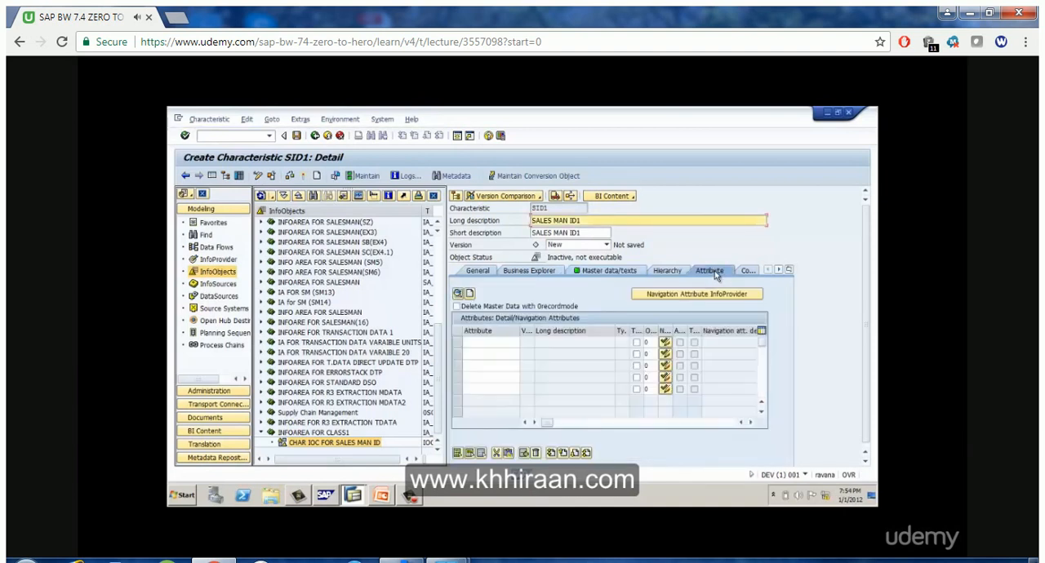
click(501, 343)
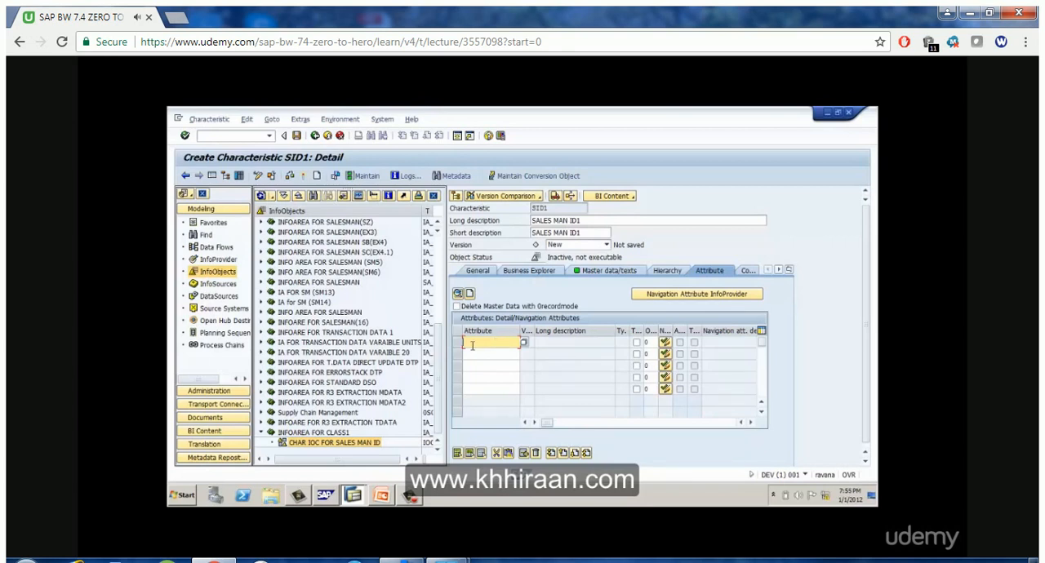
text(NAME)
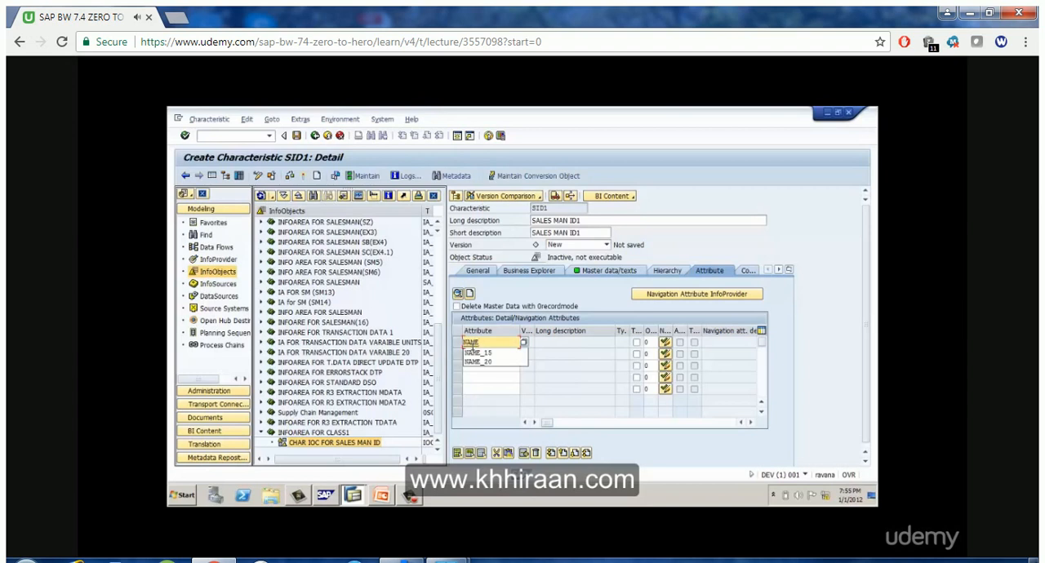
key(BackSpace)
key(BackSpace)
key(BackSpace)
key(BackSpace)
text(S)
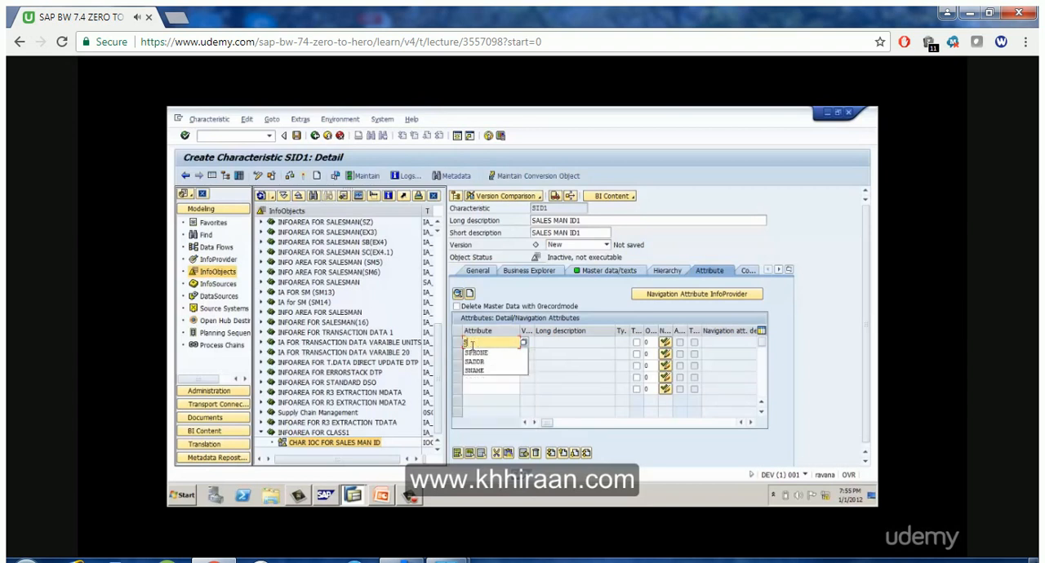
text(NAME)
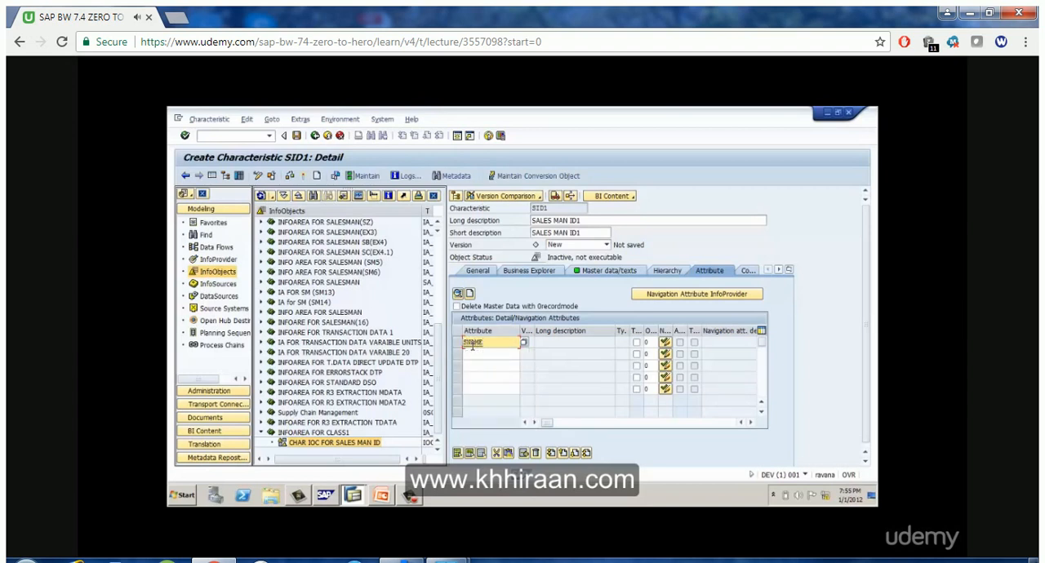
key(Return)
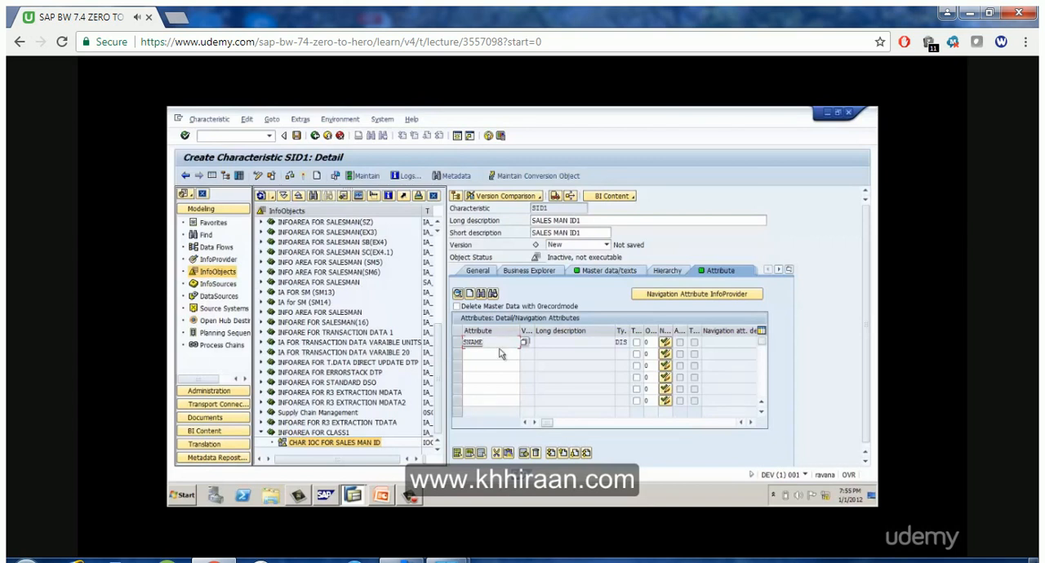
Inspect the details of the SNAME attribute, close them, and remove SNAME from SID1's attribute list
click(500, 353)
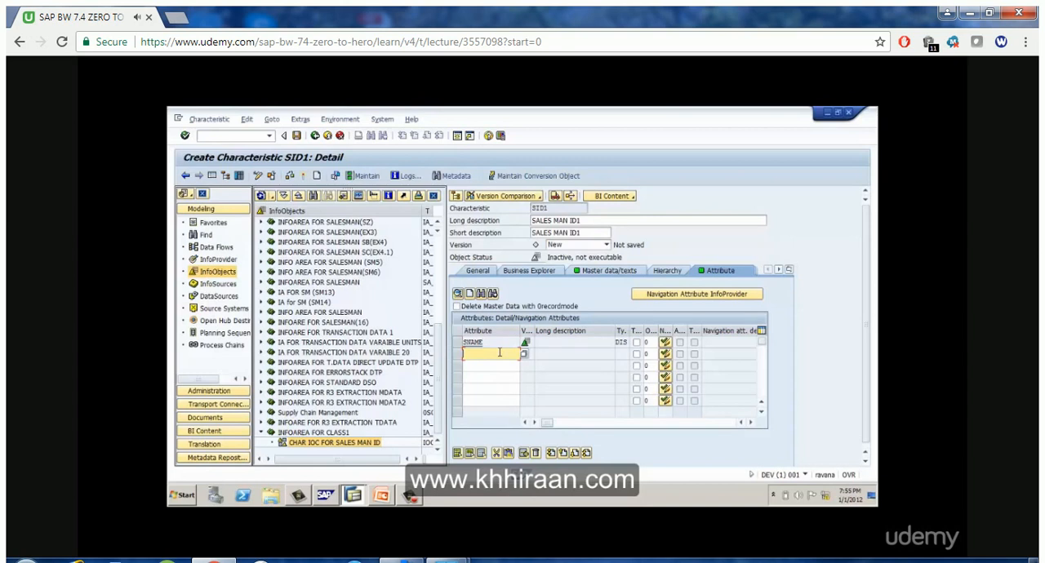
click(500, 342)
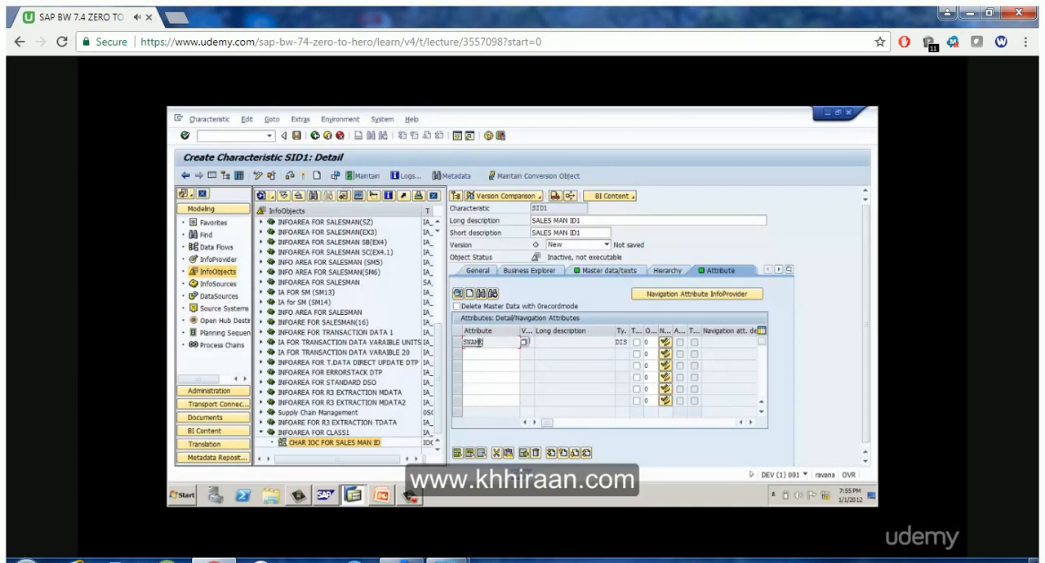
double_click(479, 343)
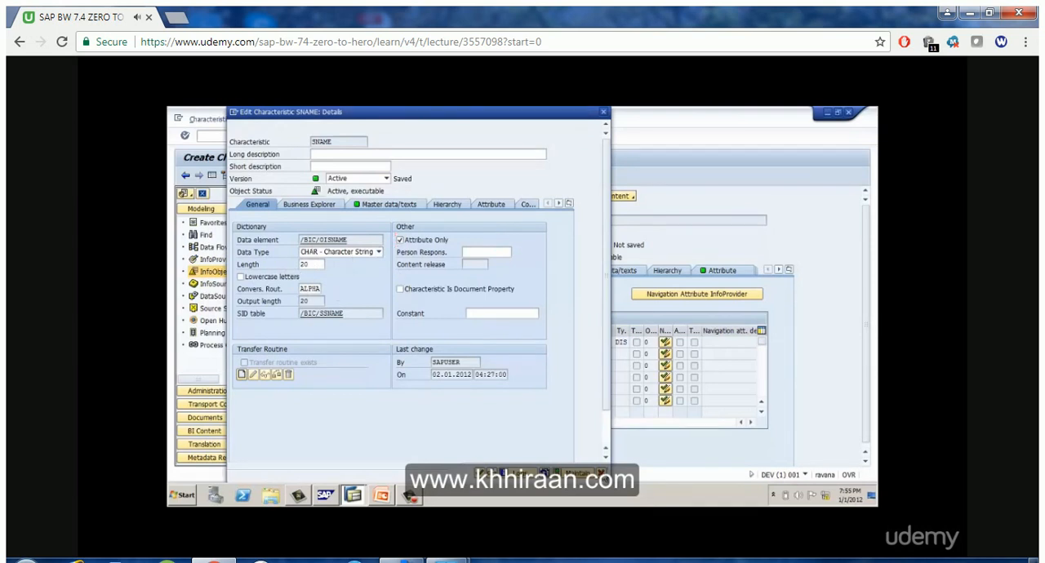
click(601, 471)
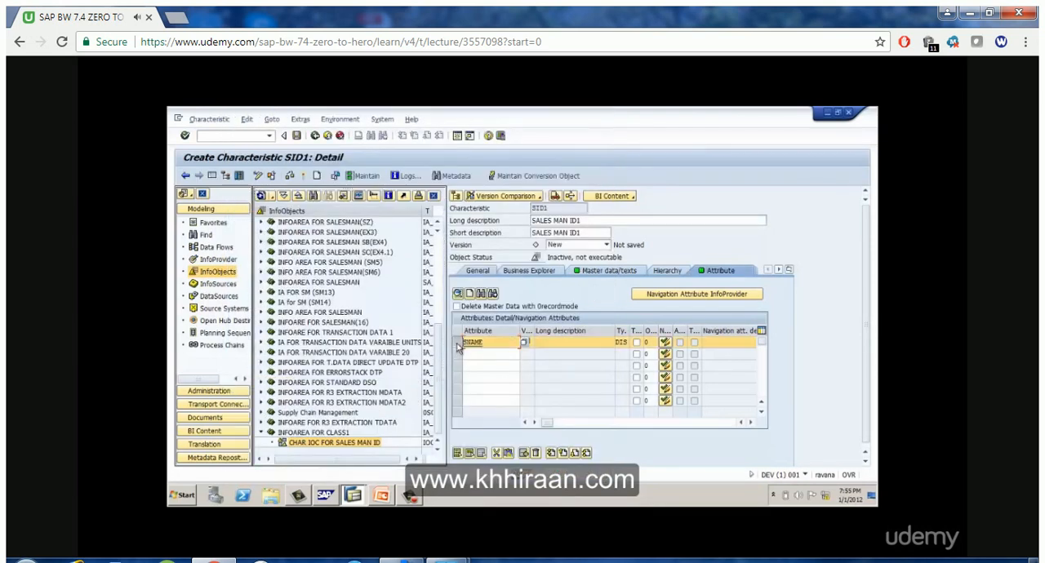
click(535, 453)
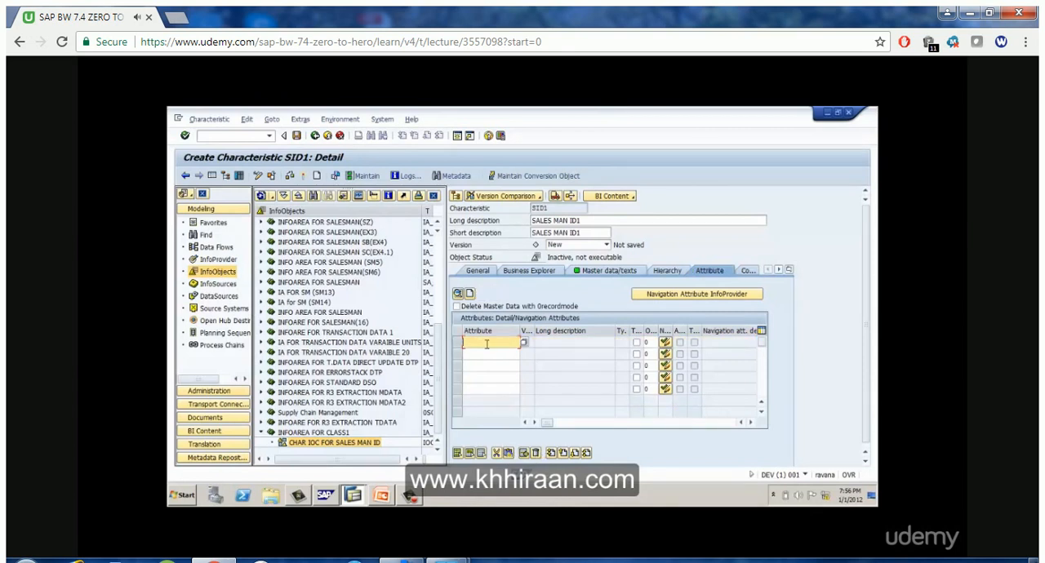
Add SNAME1 as the first attribute of SID1 and start creating it as a characteristic
text(SNAME1)
key(Return)
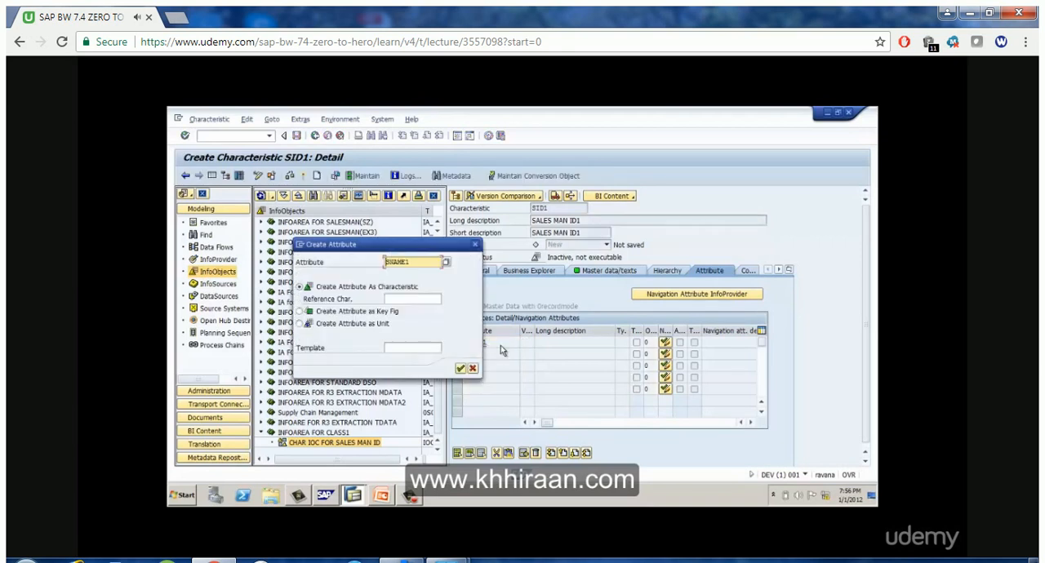
click(459, 368)
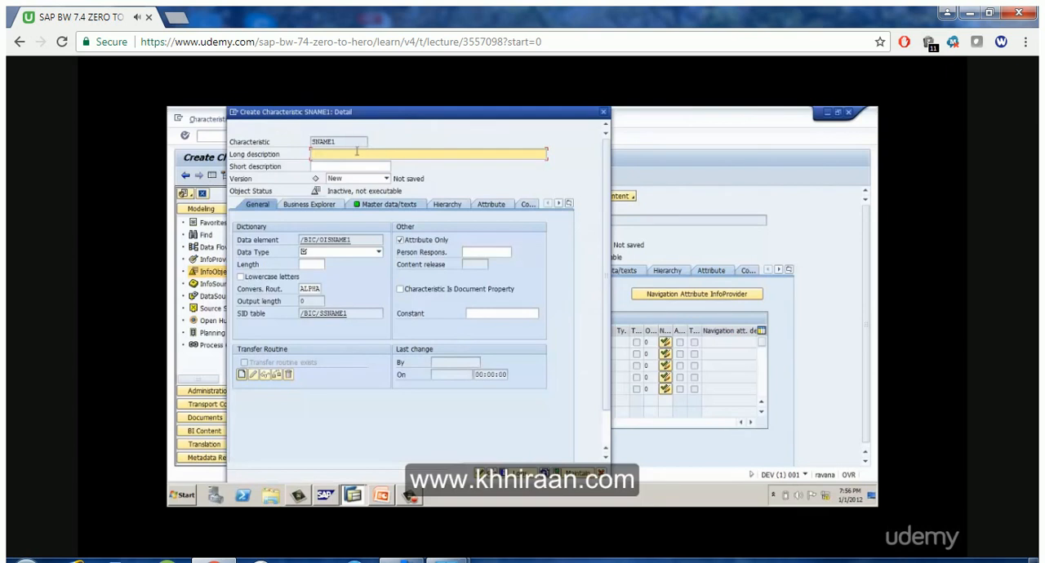
Give SNAME1 the long and short description SALES MAN NAME and define it as CHAR - Character String with length 20
text(SALES MAN NAME)
key(Tab)
text(SALES MAN NAME)
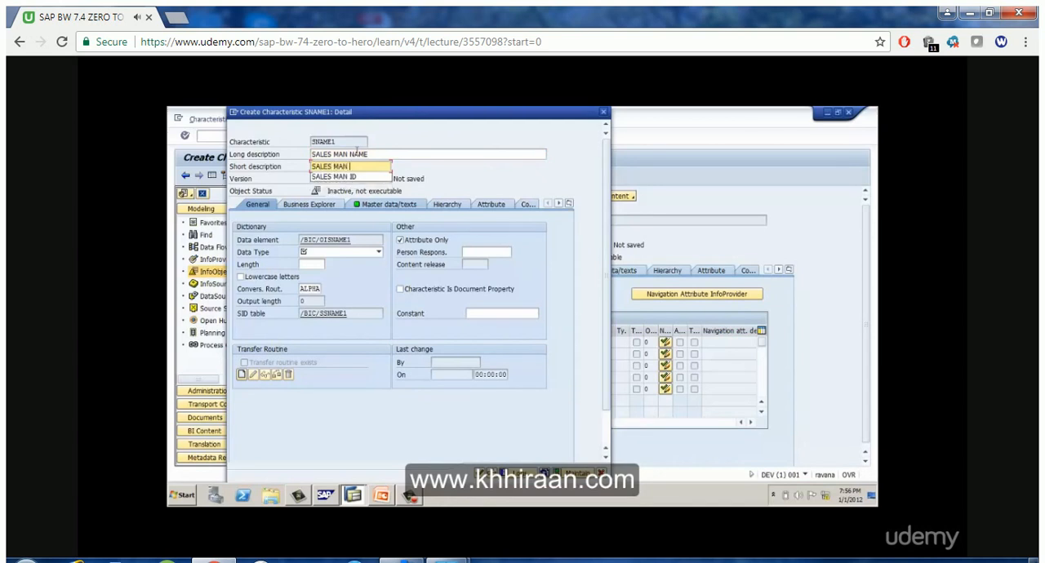
click(378, 253)
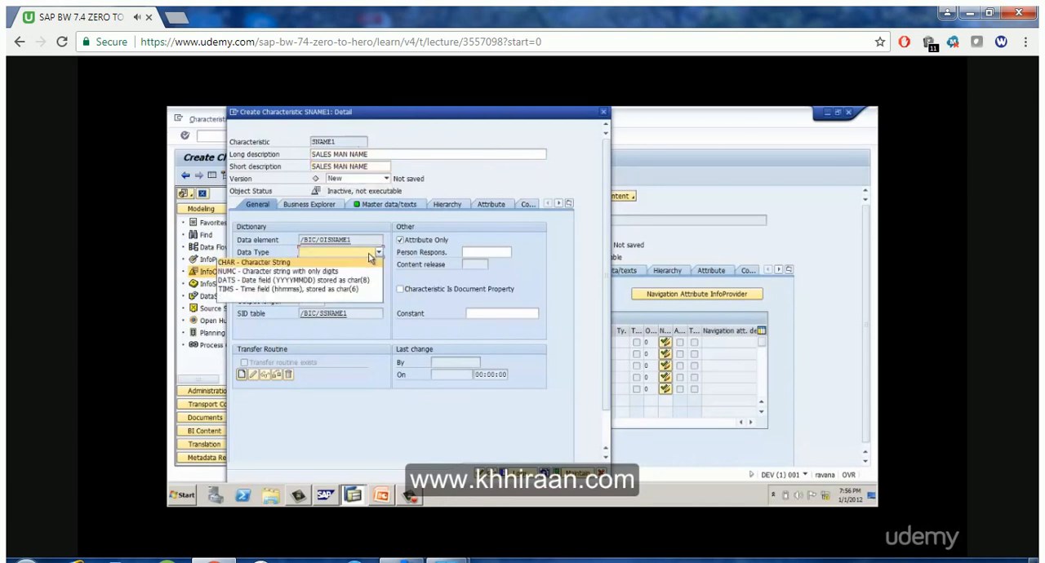
click(355, 263)
click(317, 265)
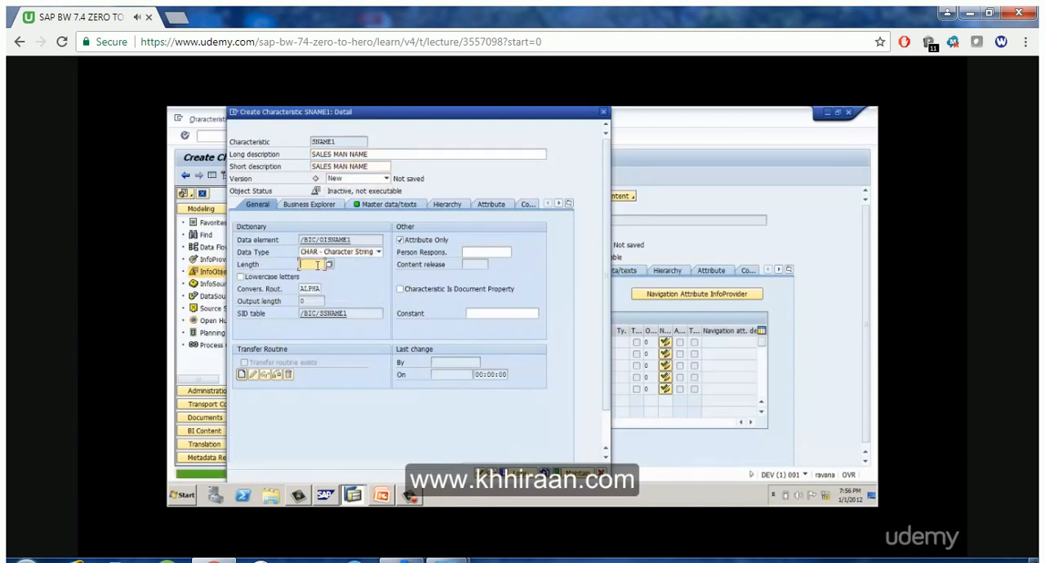
text(20)
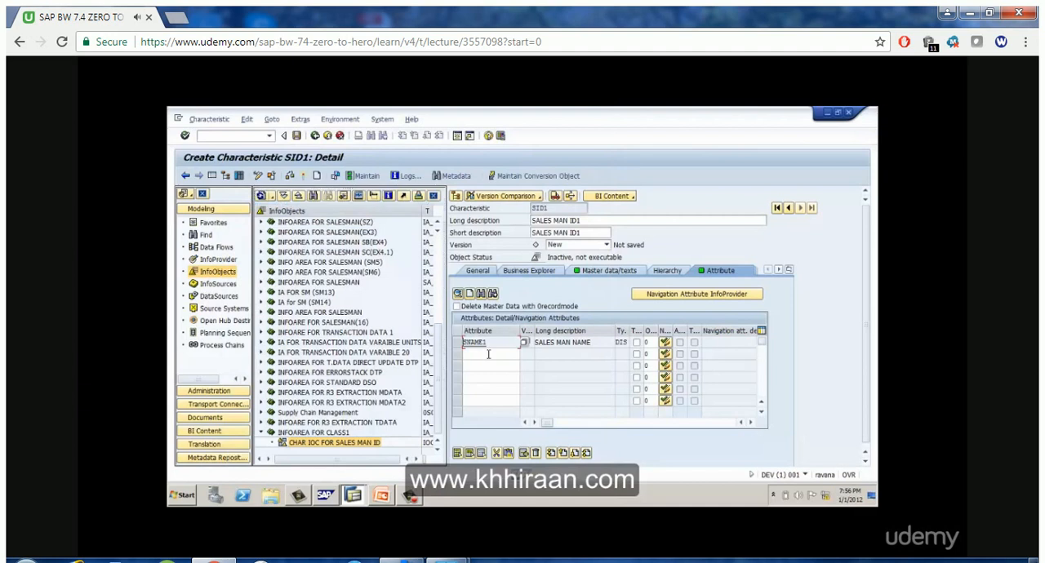
Add AGE1 as the second attribute of SID1 and start creating it as a characteristic
click(488, 354)
text(AGE)
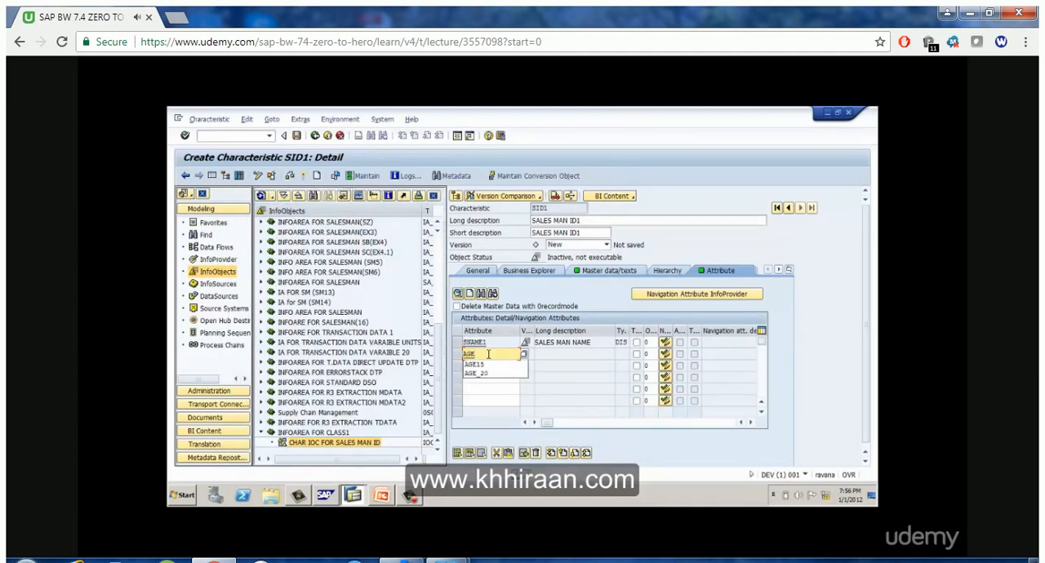
text(1)
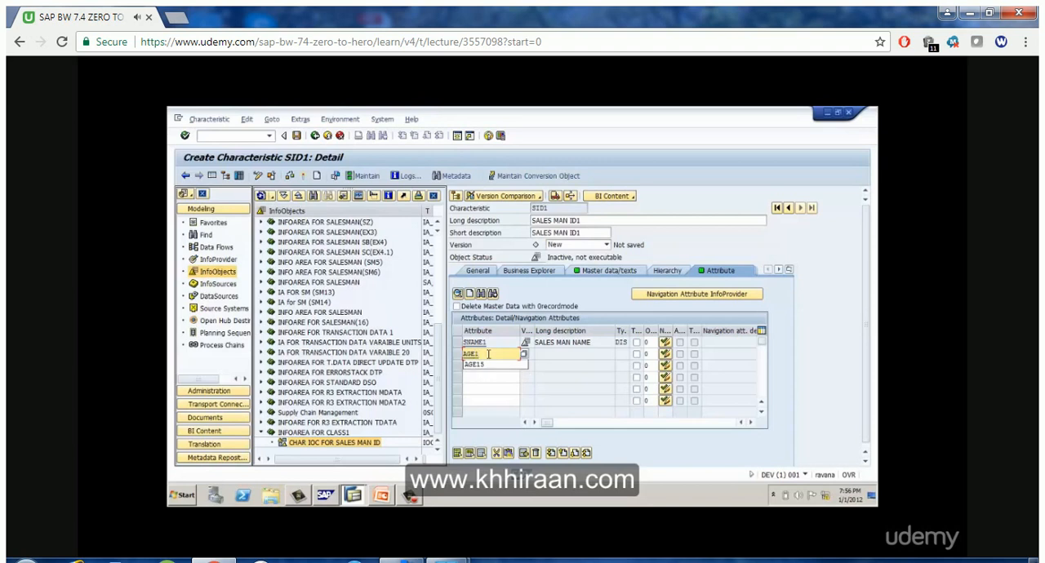
key(Return)
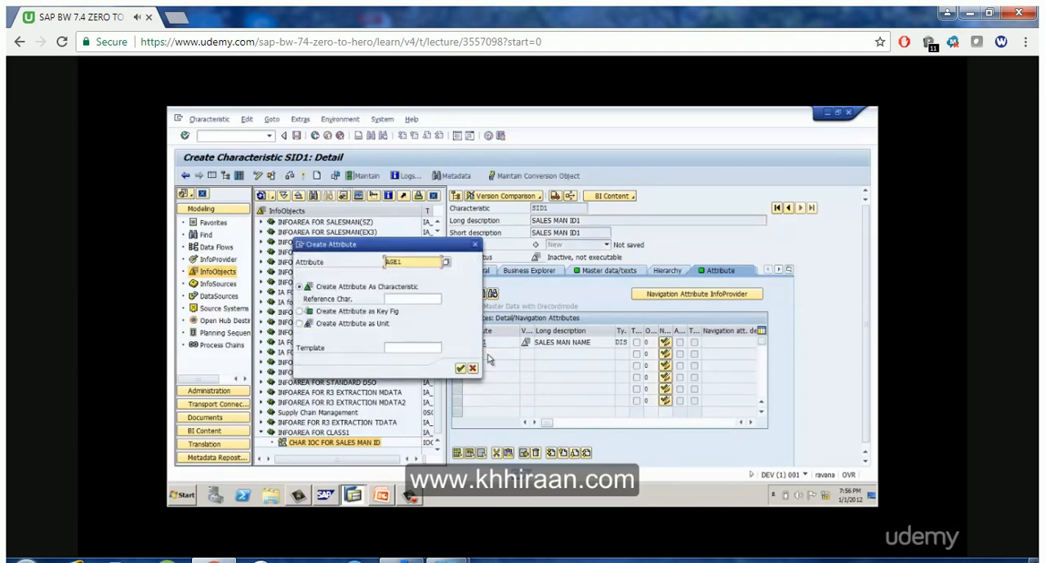
key(Return)
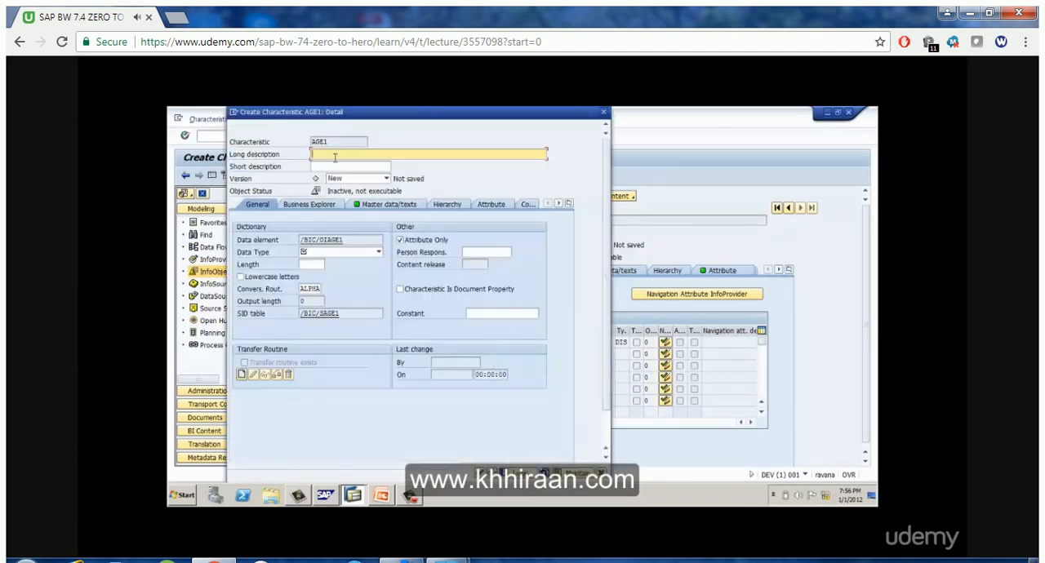
Give AGE1 the long and short description SALES MAN AGE and define it as NUMC - Character string with only digits, length 2
text(SALES MAN AGE)
key(Tab)
text(SALES MAN)
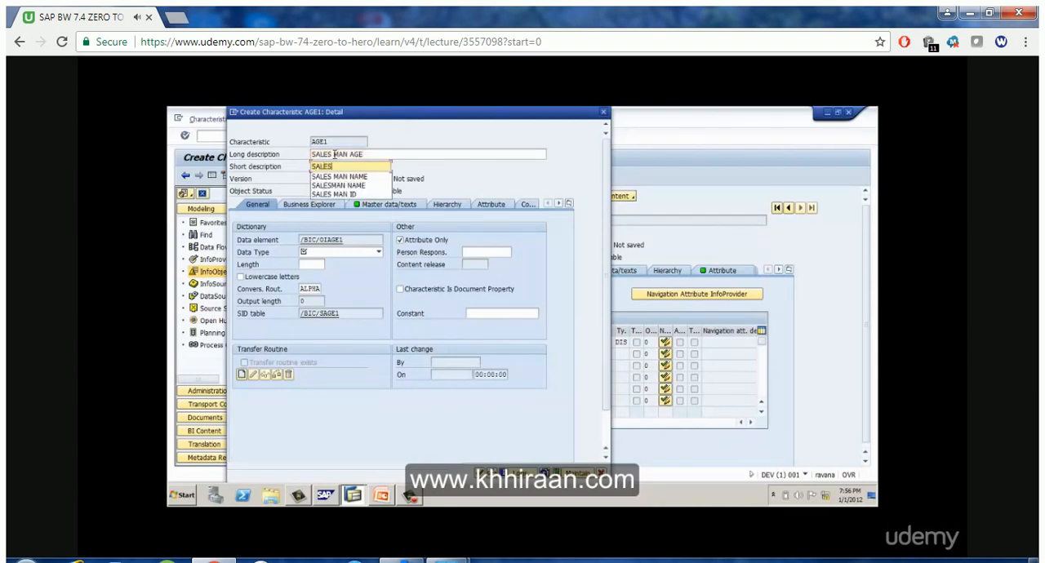
text( AGE)
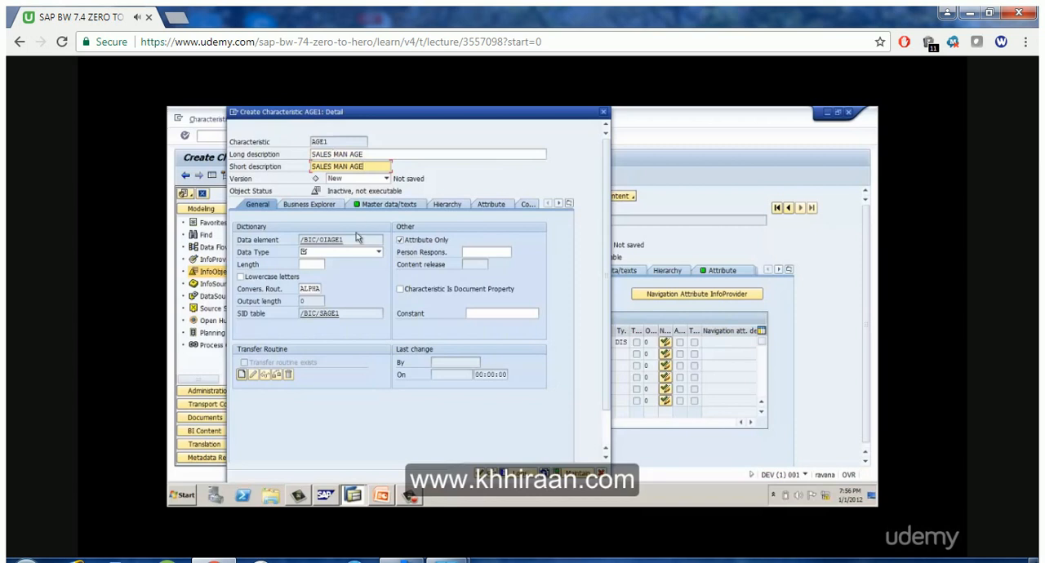
click(356, 251)
click(351, 275)
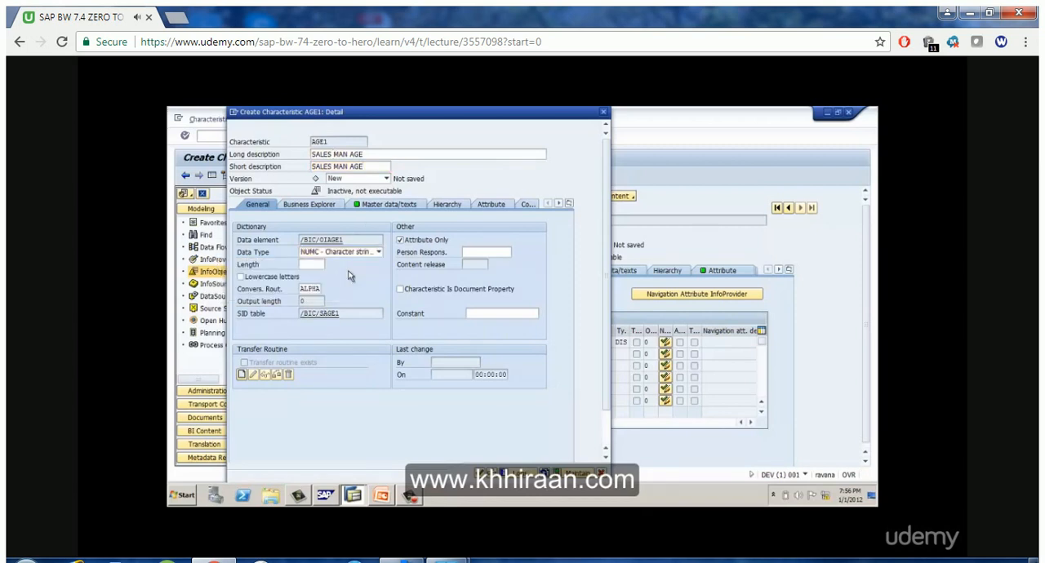
click(317, 265)
text(2)
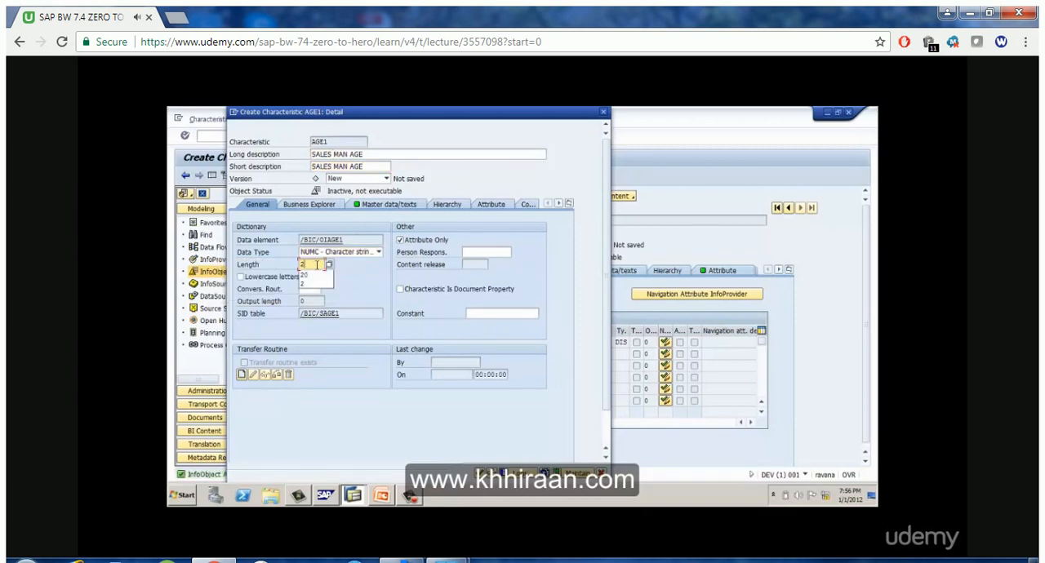
key(Return)
key(Return)
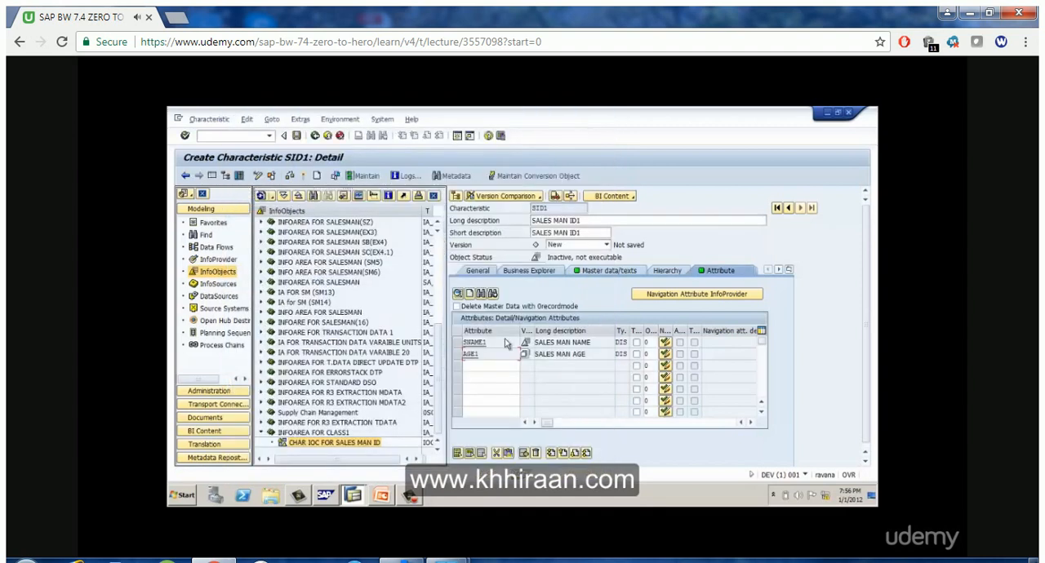
Add SADDR1 as the third attribute of SID1 and start creating it as a characteristic
click(501, 368)
text(S)
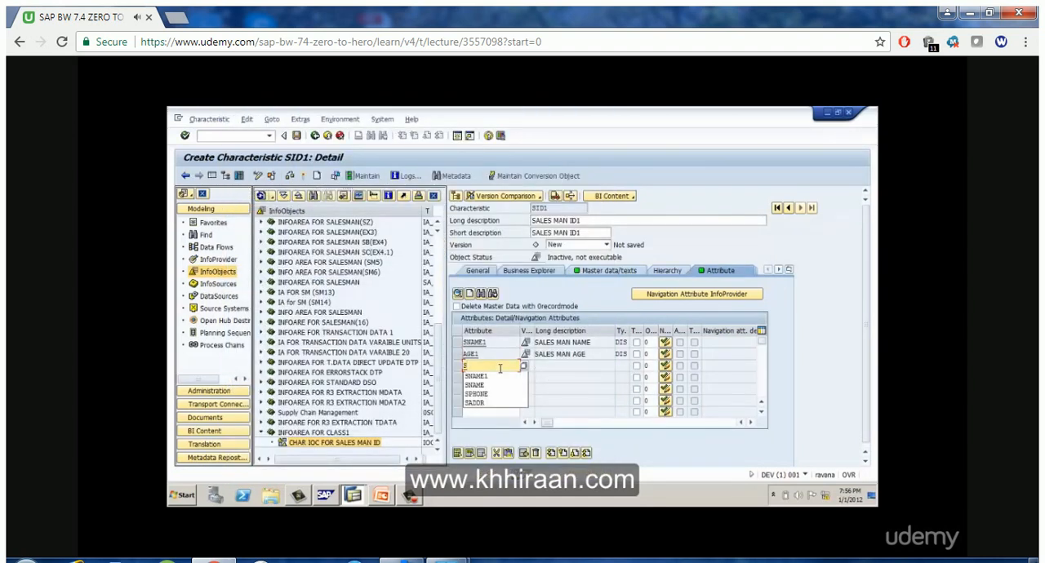
text(ADD)
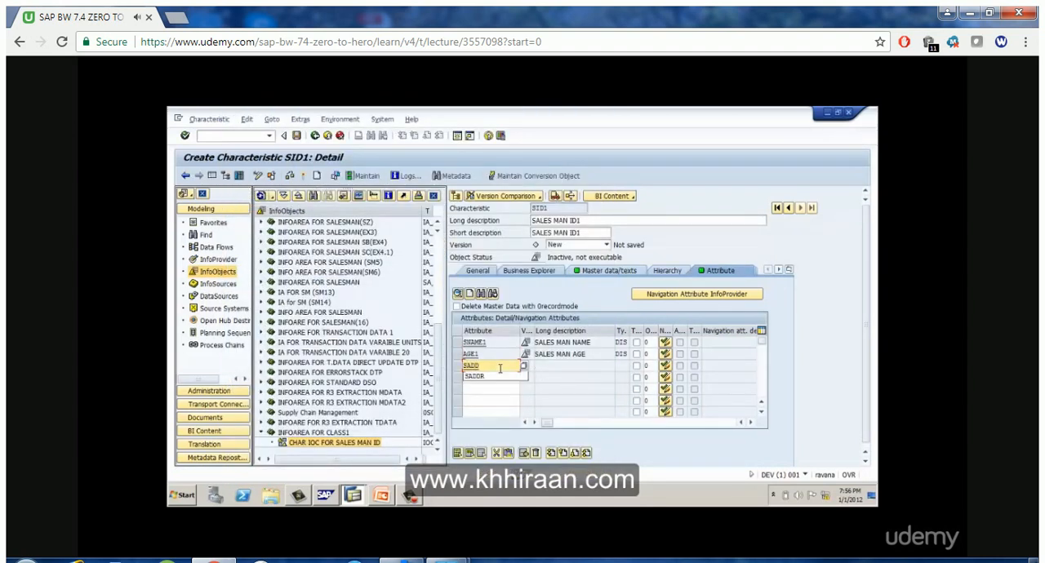
text(R1)
key(Return)
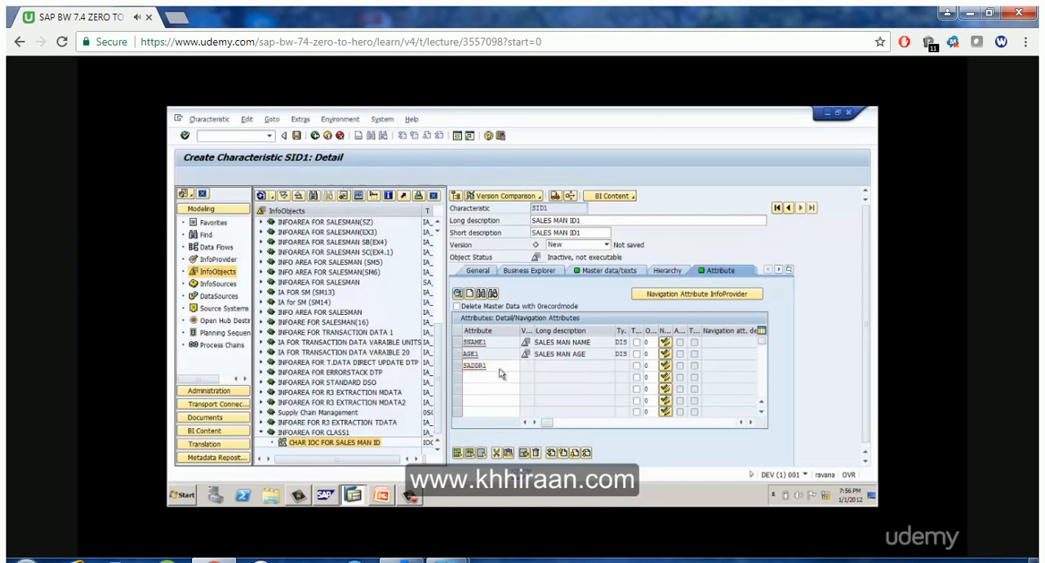
key(Return)
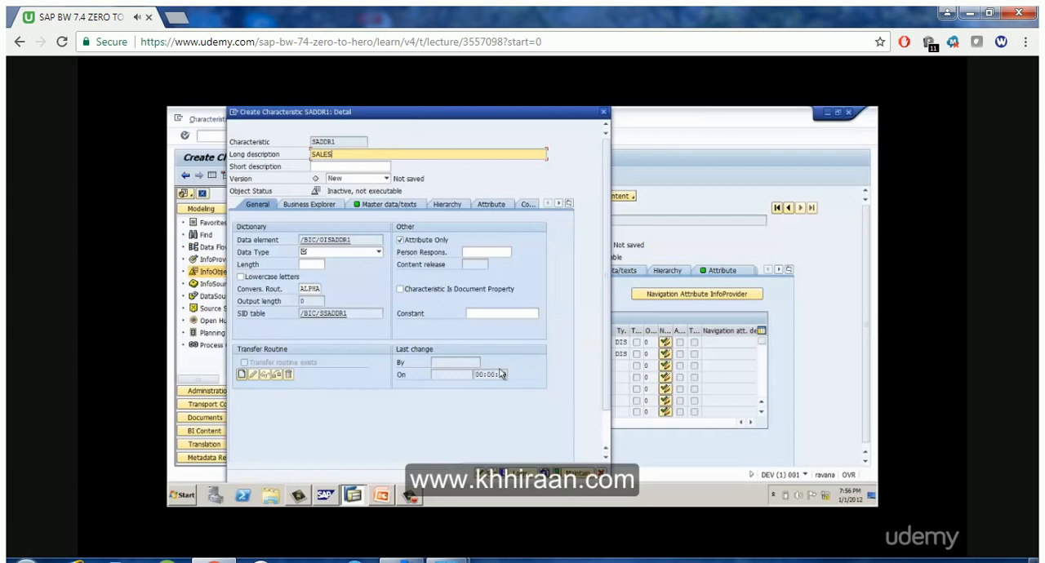
Give SADDR1 the long and short description SALES MAN ADDRESS and define it as CHAR - Character String with length 20
text(MAN ADDRESS)
key(Tab)
text(SALES MA)
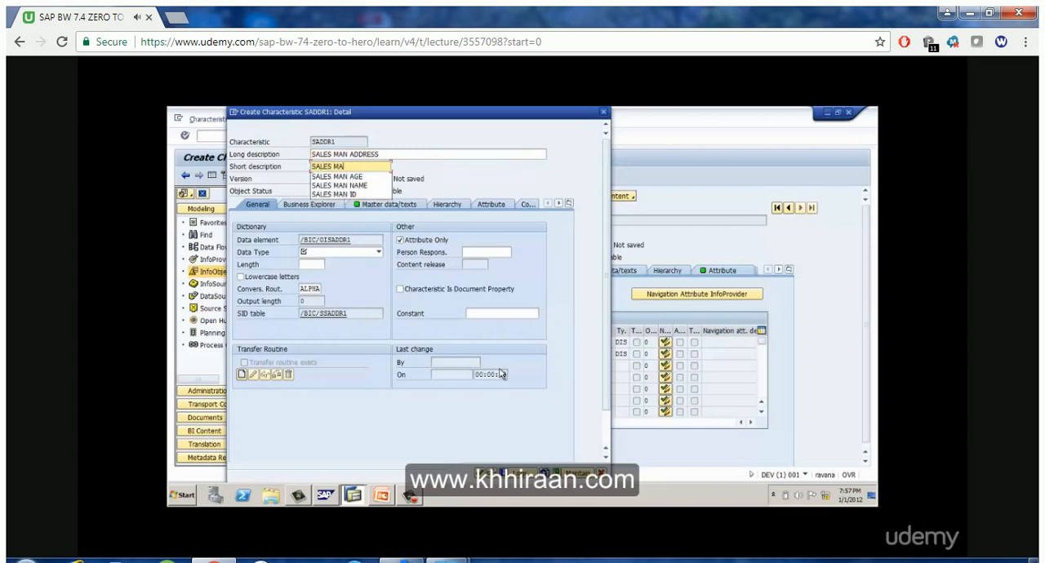
text(N ADDRESS)
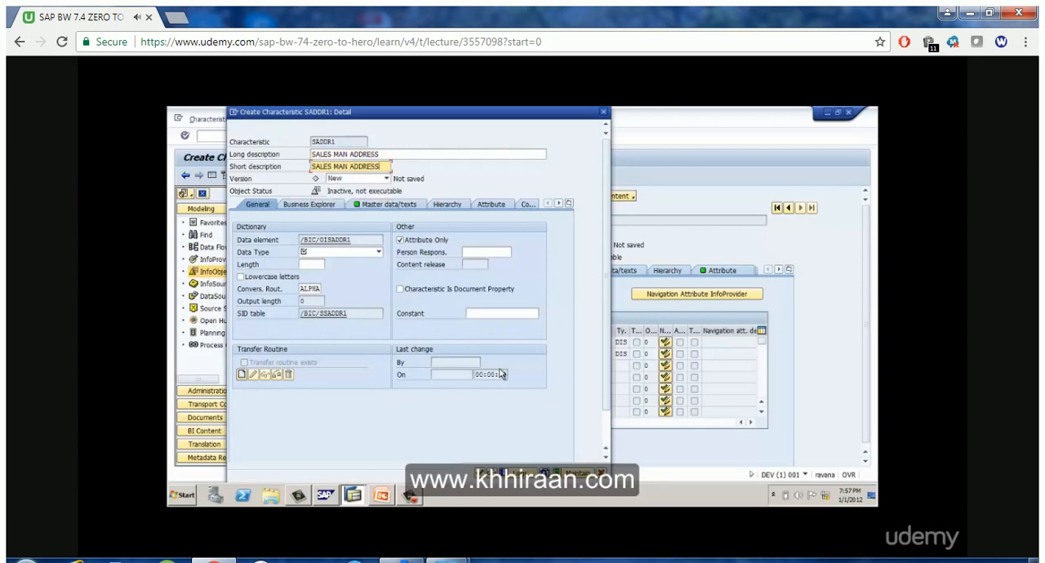
click(379, 252)
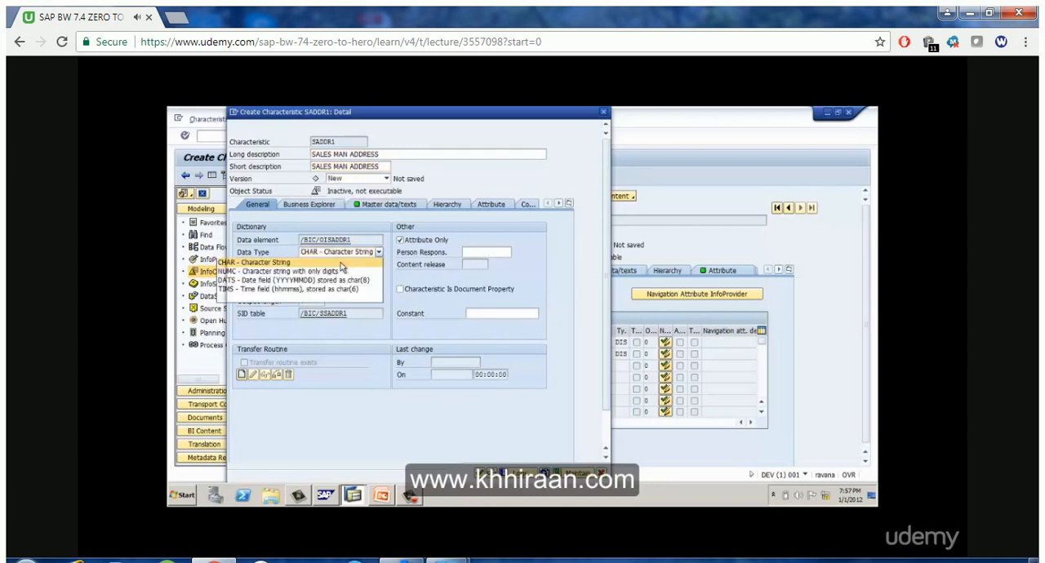
click(338, 262)
click(311, 265)
text(20)
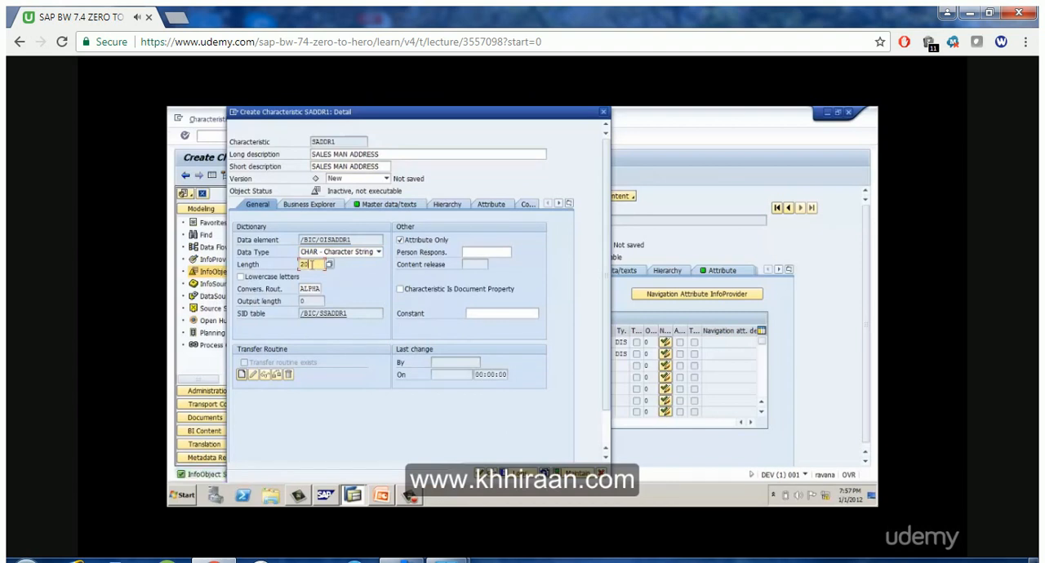
key(Return)
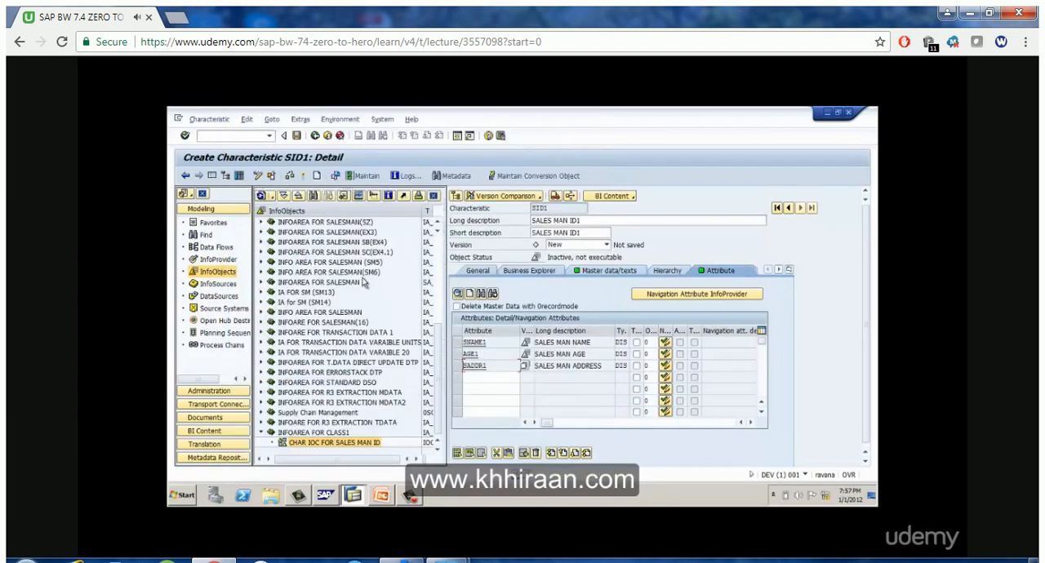
Add PHONE1 as the fourth attribute of SID1 and start creating it as a characteristic
click(479, 377)
text(PHONE)
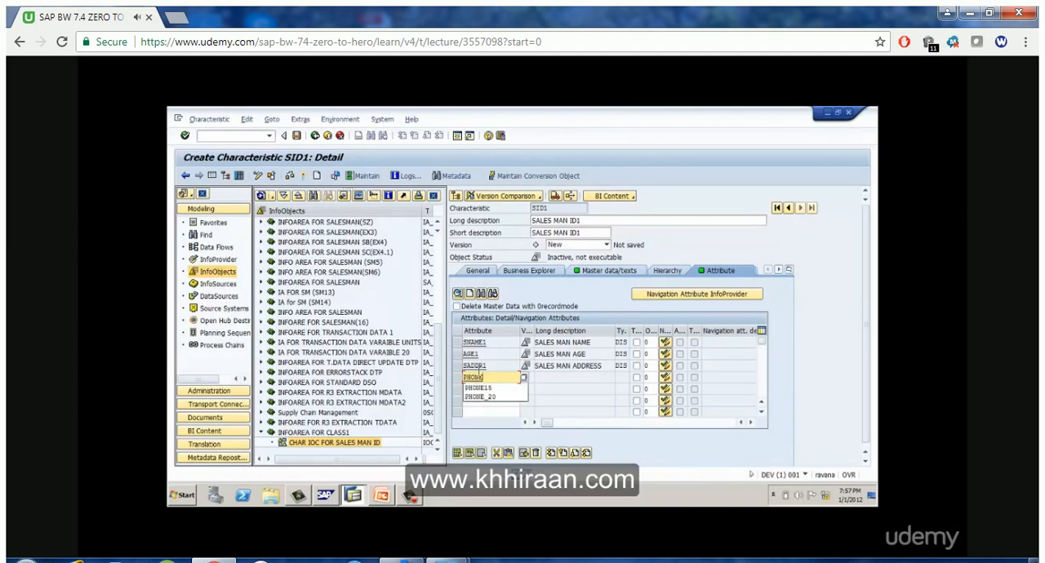
text(1)
key(Return)
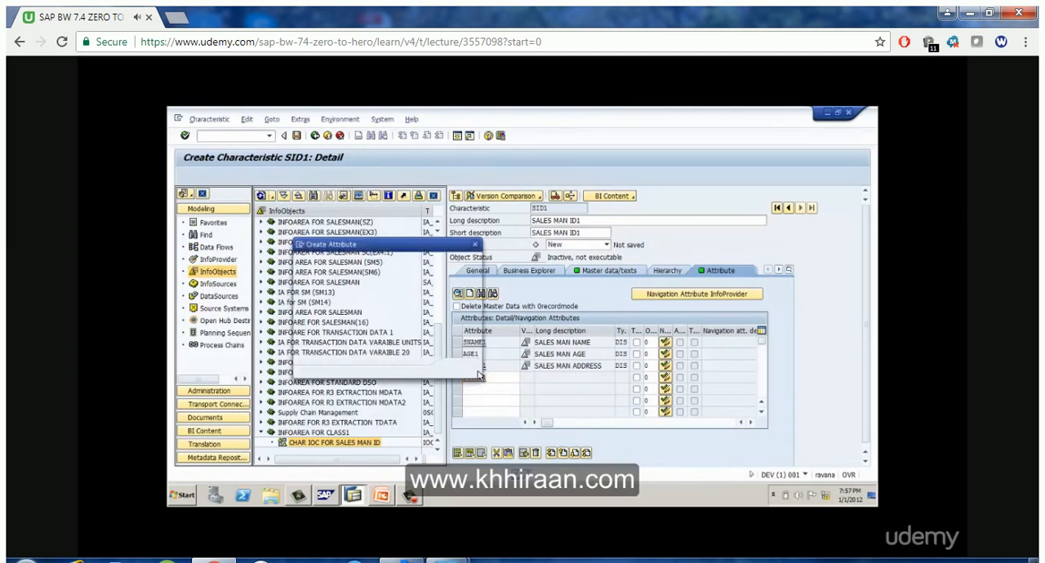
click(460, 369)
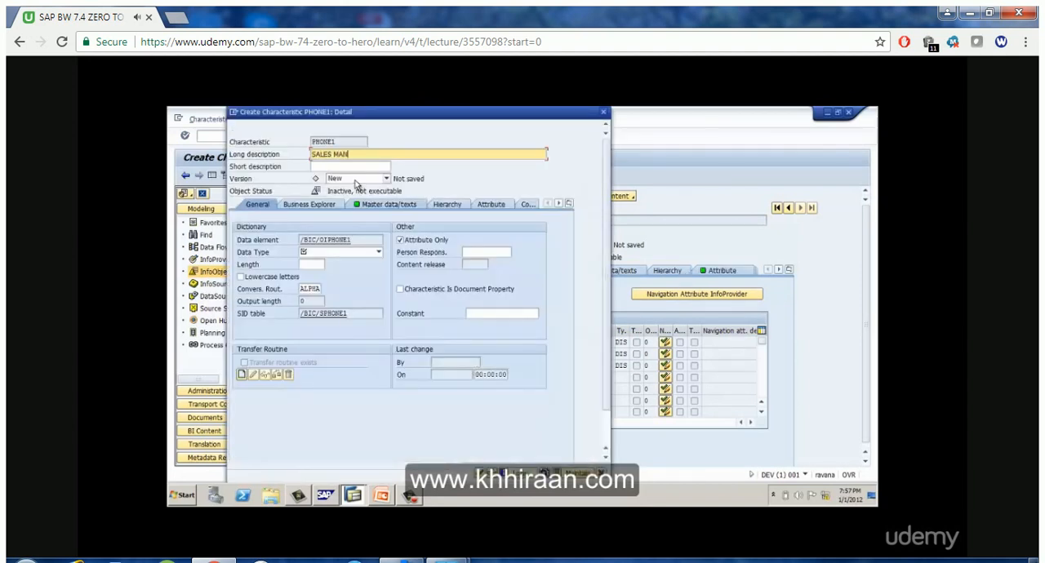
Give PHONE1 the long and short description SALES MAN PHONE and define it as NUMC - Character string with only digits, length 10
key(Tab)
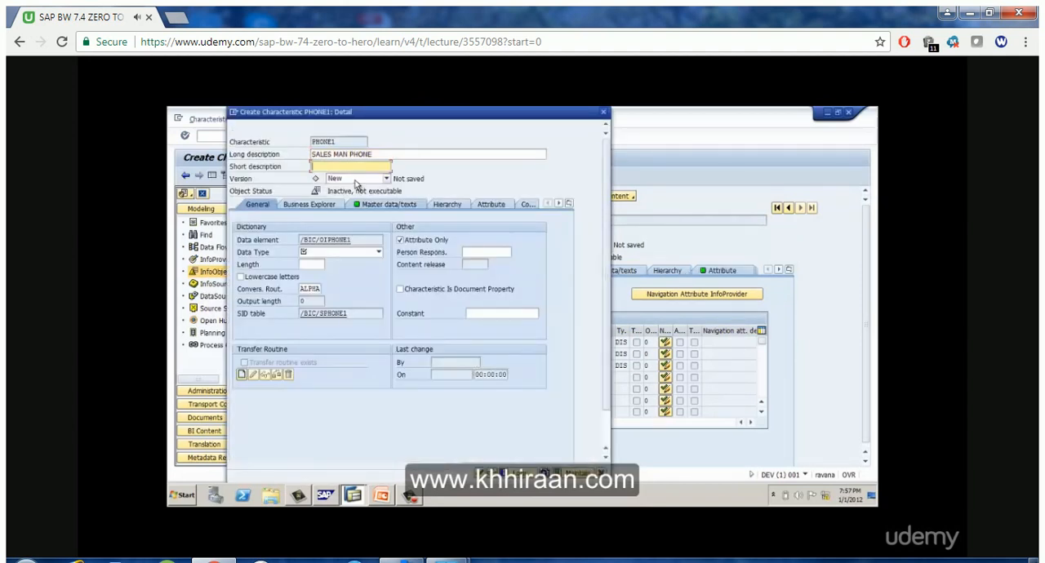
text(SALES MAN PHONE)
click(378, 252)
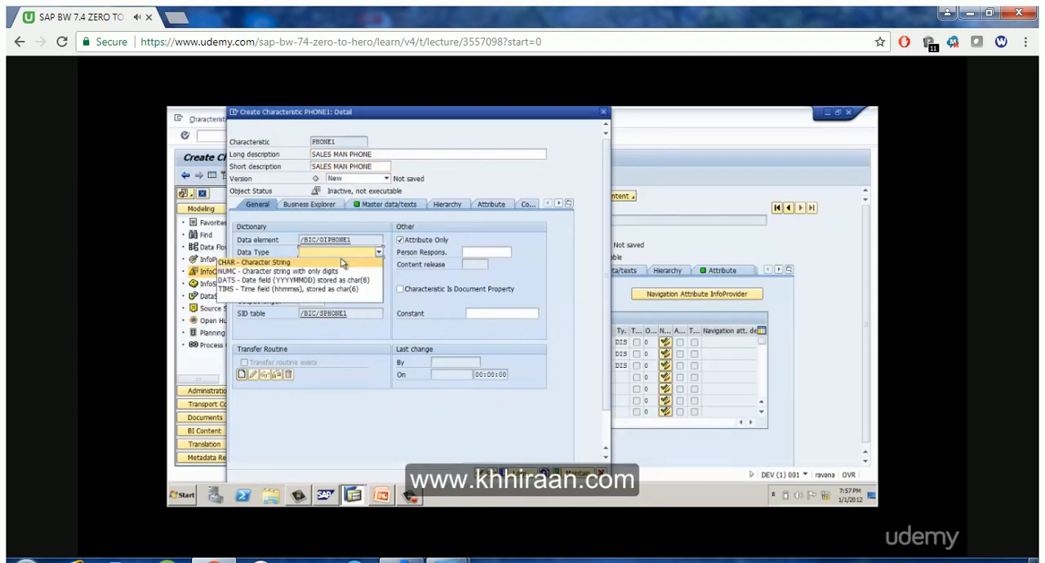
click(307, 269)
click(307, 268)
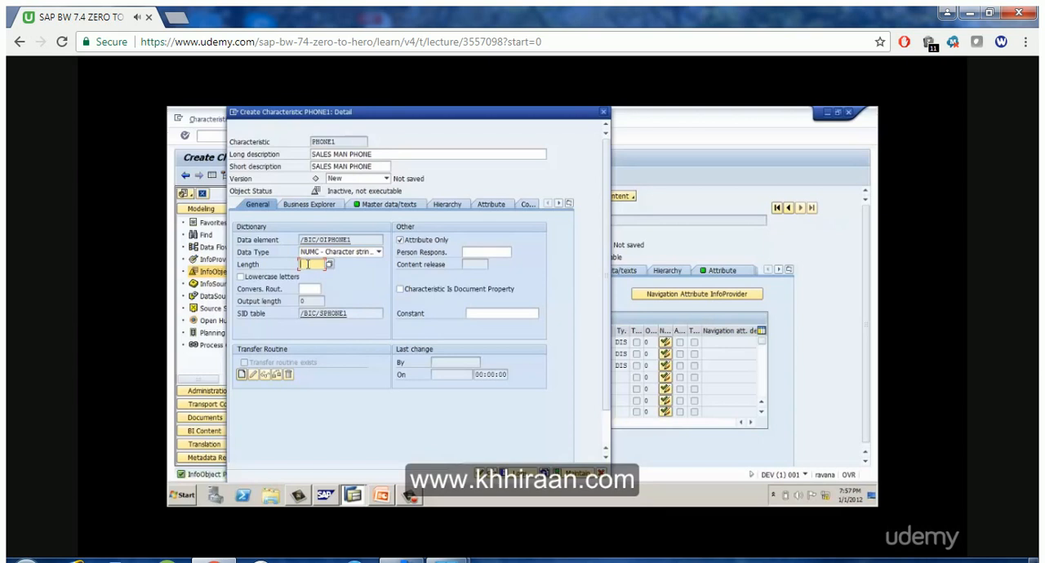
text(10)
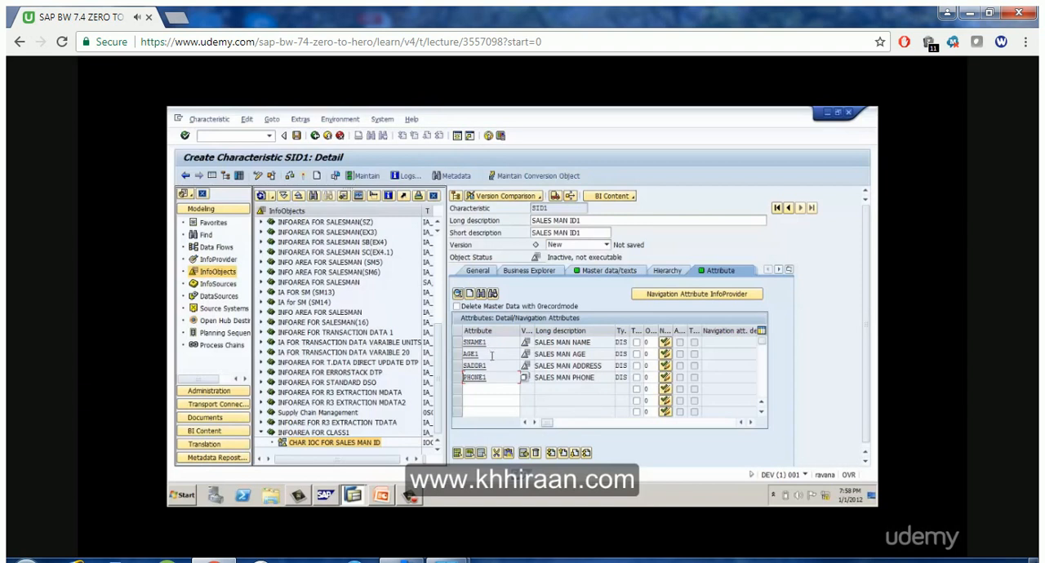
Activate characteristic SID1 together with its dependent InfoObjects
click(303, 177)
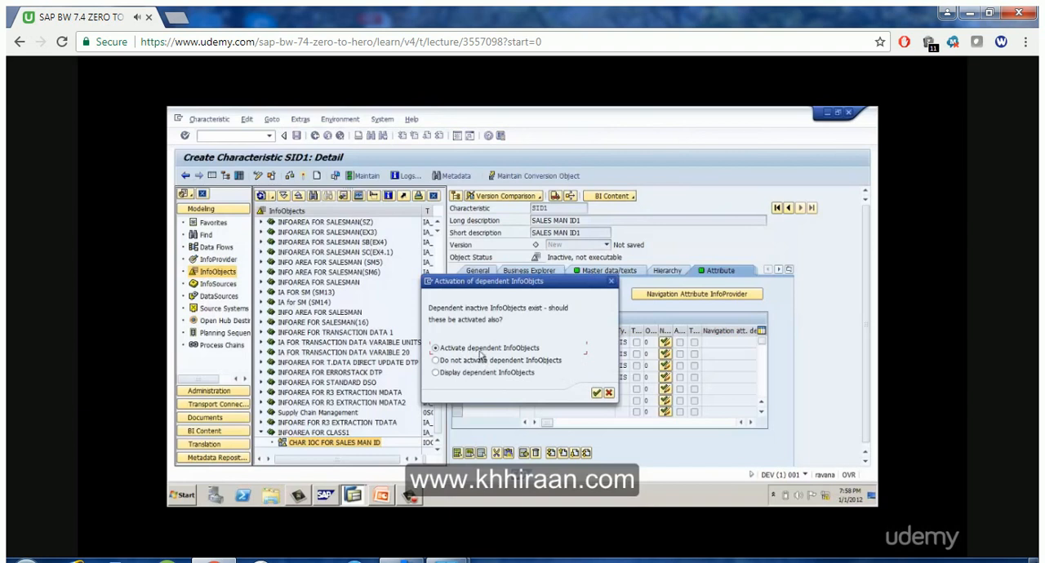
click(597, 393)
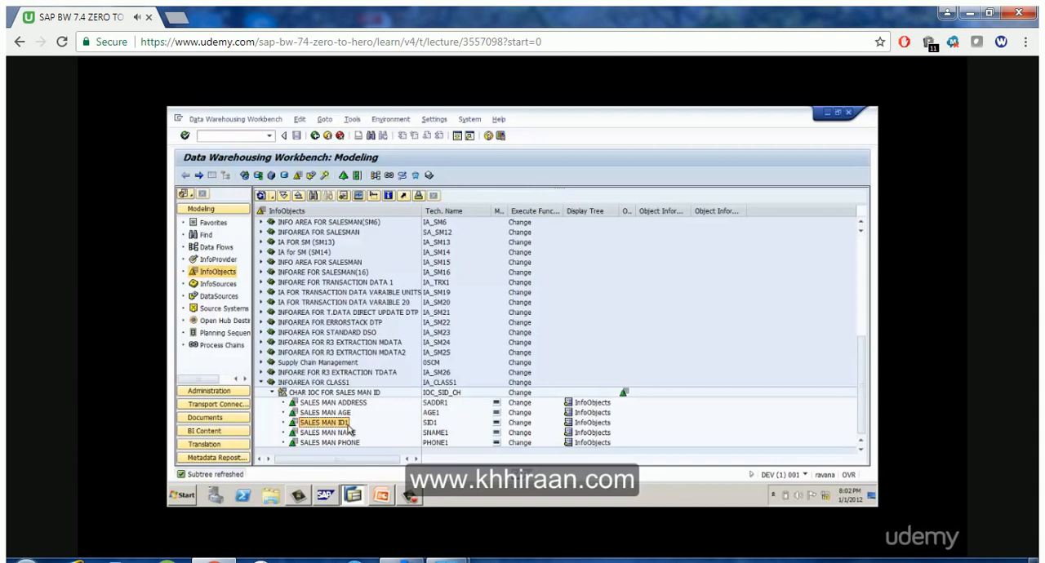
Leave the Data Warehousing Workbench and open the ABAP Dictionary with transaction SE11
click(314, 135)
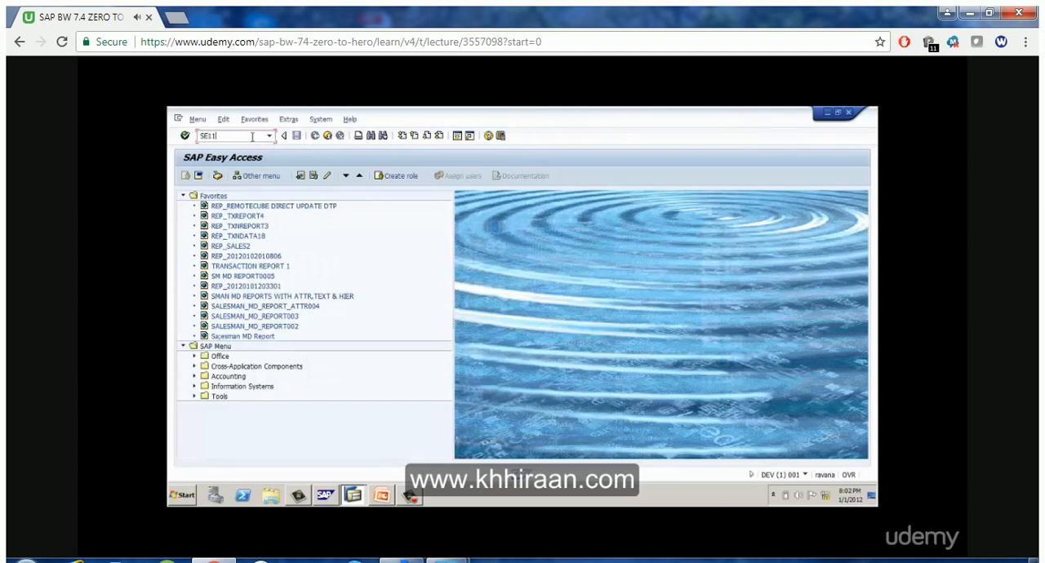
key(Return)
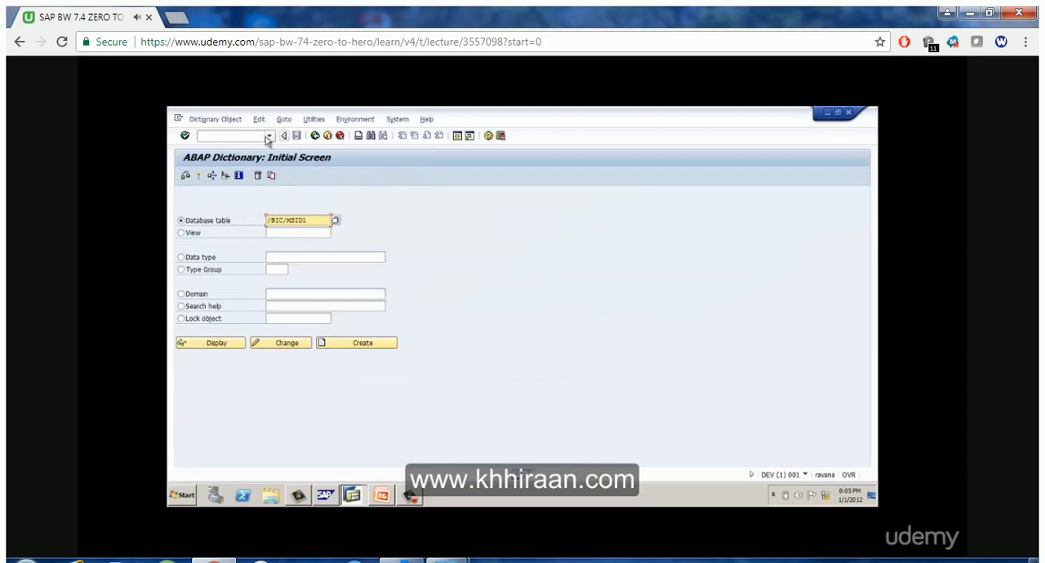
Return to SAP Easy Access and reopen the ABAP Dictionary with transaction SE11
click(316, 135)
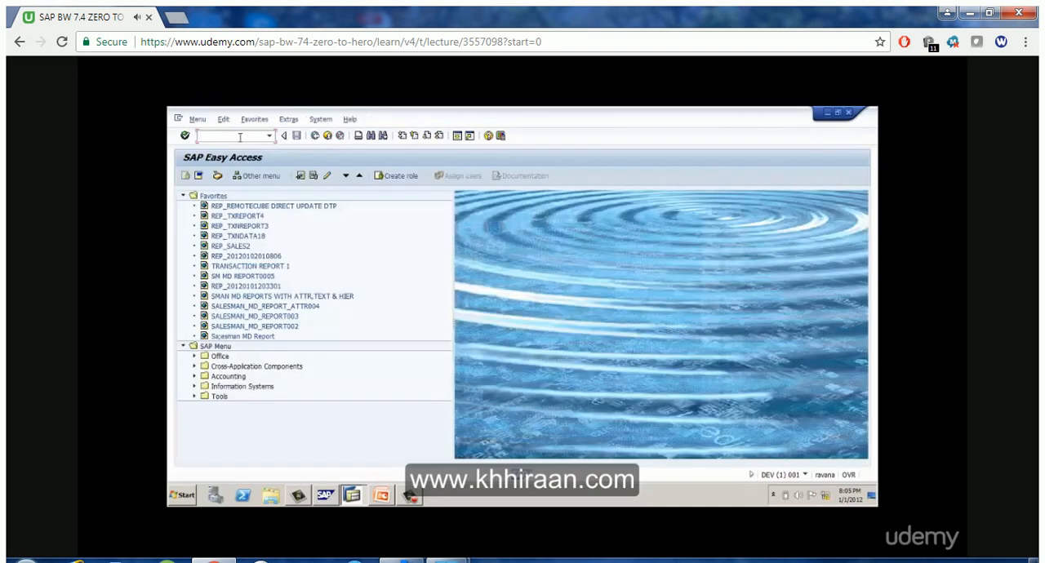
text(SE11)
key(Return)
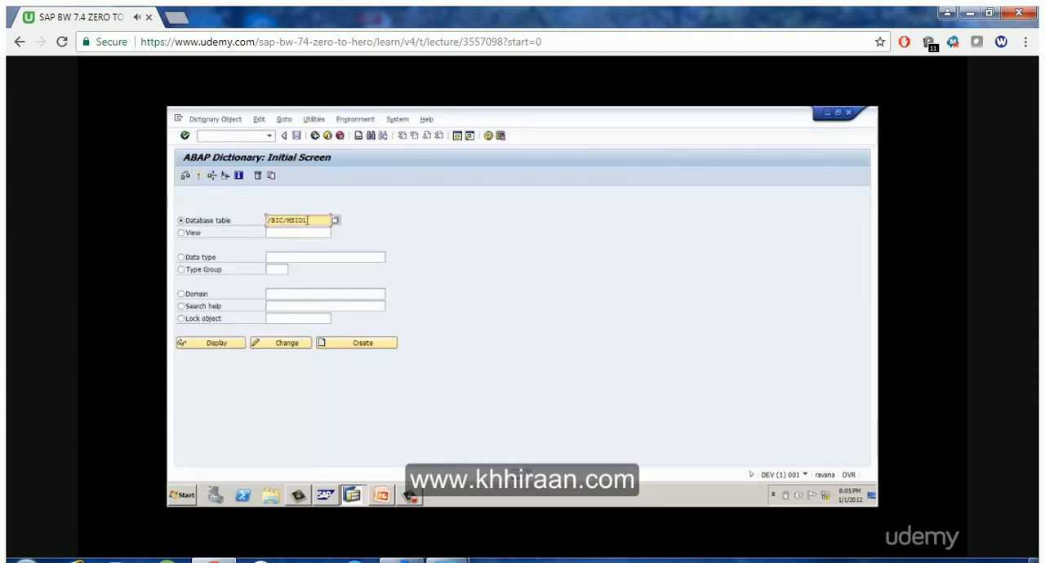
Shorten the database table name to /BIC/ and return to SAP Easy Access
mouse_move(308, 221)
mouse_down()
mouse_move(258, 219)
mouse_move(314, 221)
mouse_up()
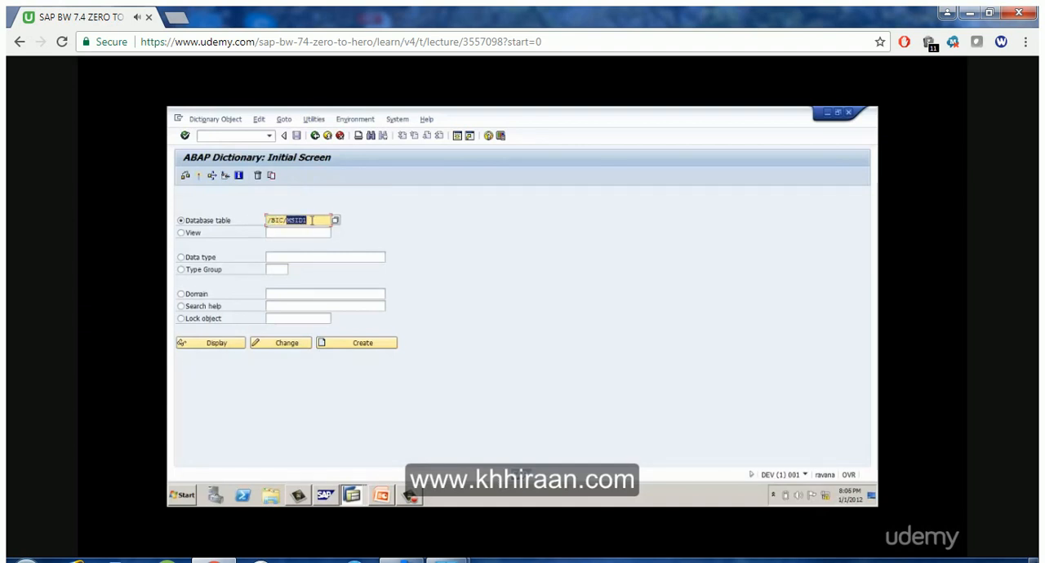
key(BackSpace)
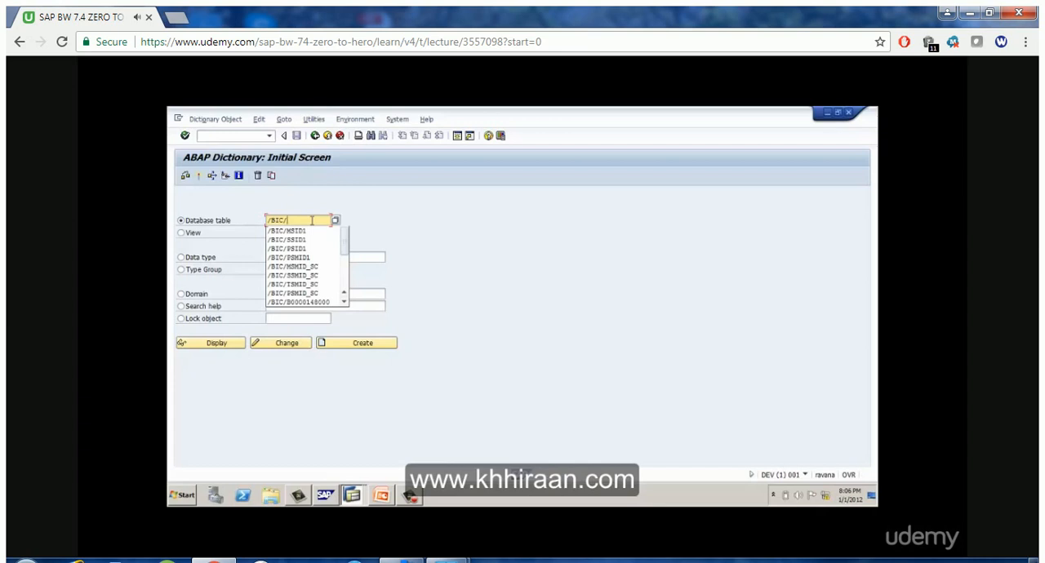
click(329, 196)
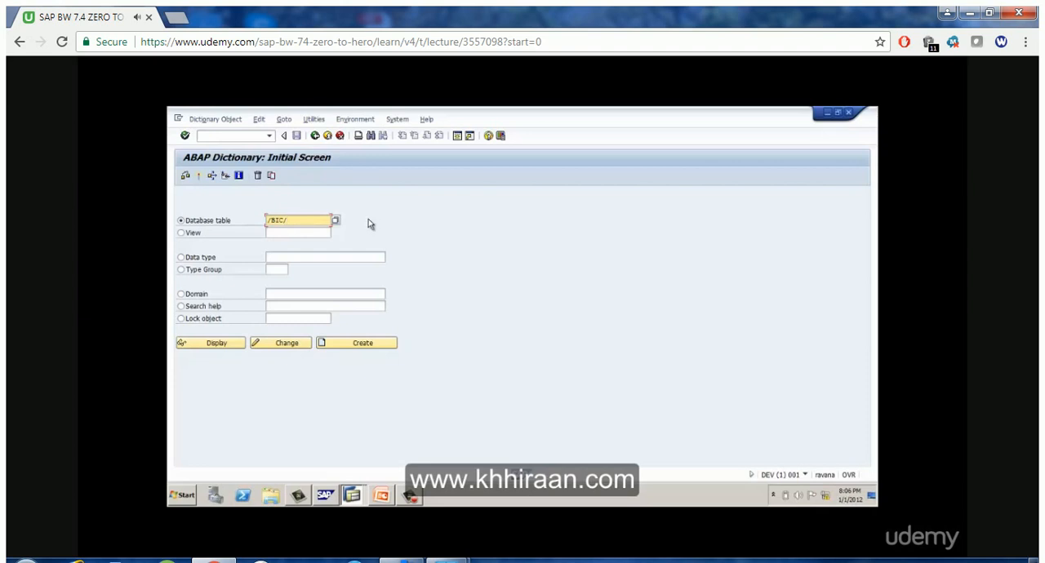
click(315, 136)
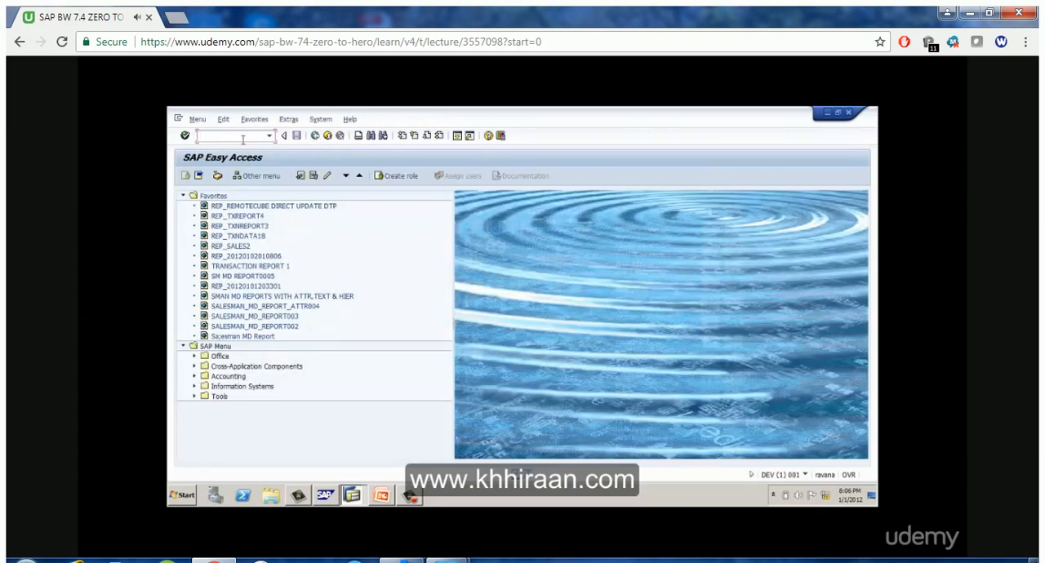
Start the BEx reporting tool from SAP Easy Access with transaction RRMX
text(RRMX)
key(Return)
click(365, 499)
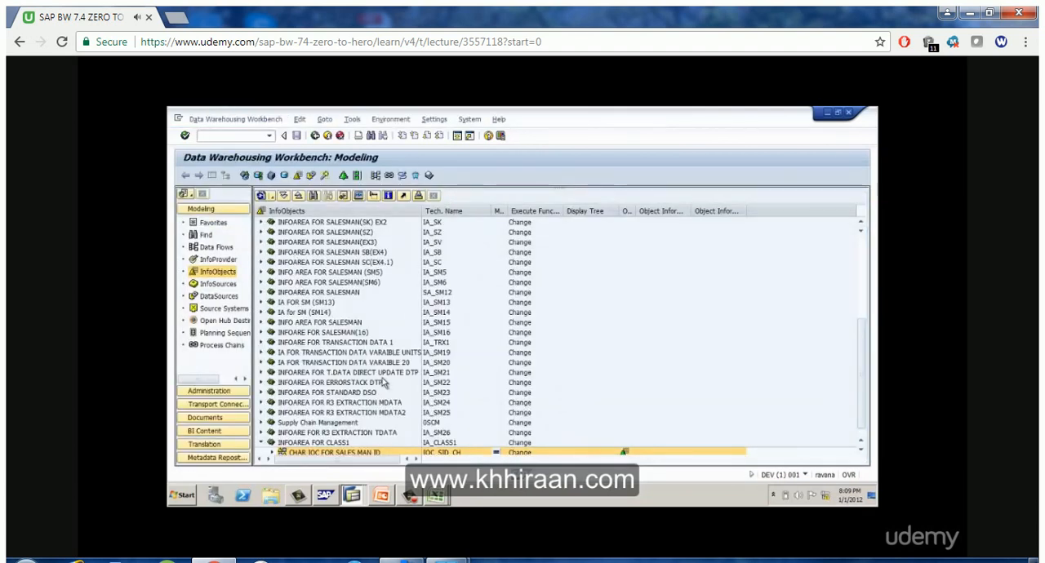
Check the InfoProvider tree for entries under INFOAREA FOR CLASS1, collapsing INFOARE FOR R3 EXTRACTION TDATA and refreshing the tree
click(310, 451)
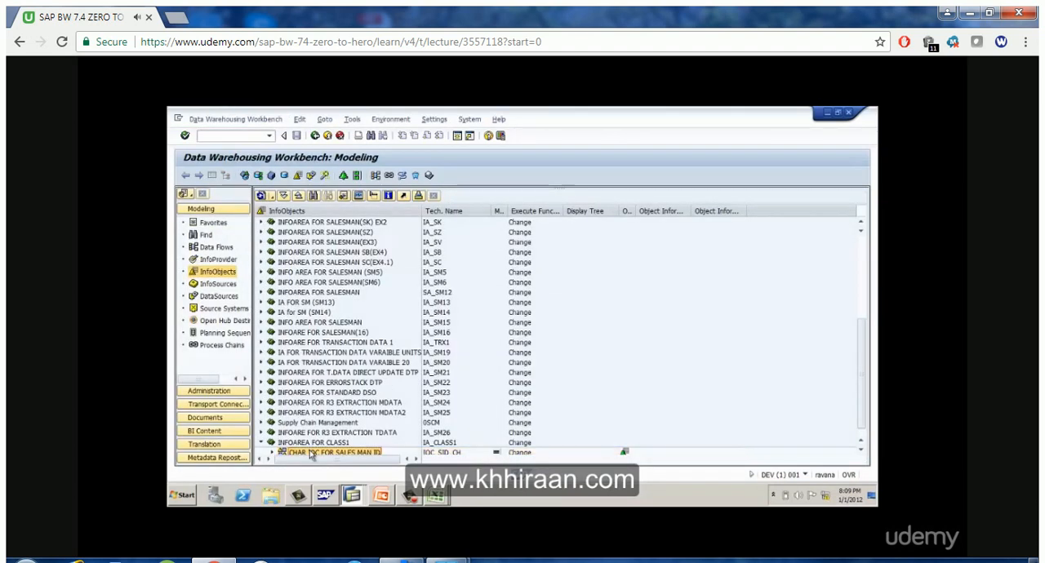
click(225, 259)
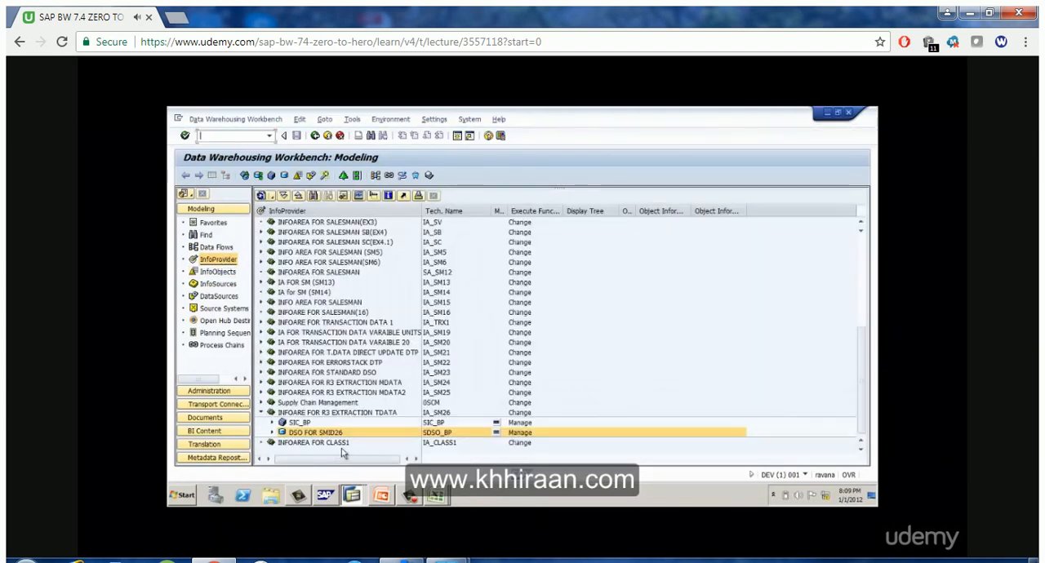
click(262, 413)
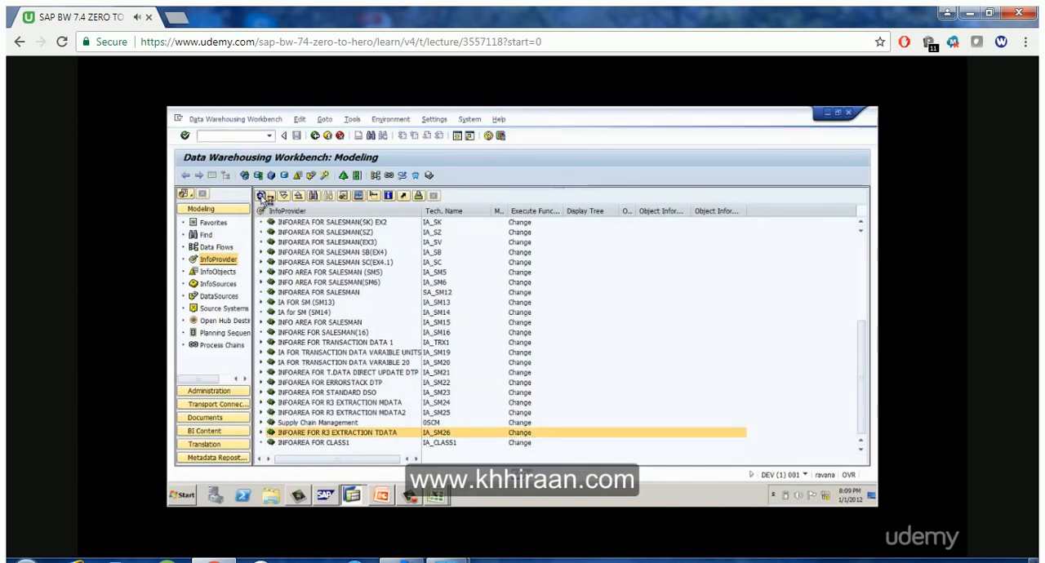
click(262, 197)
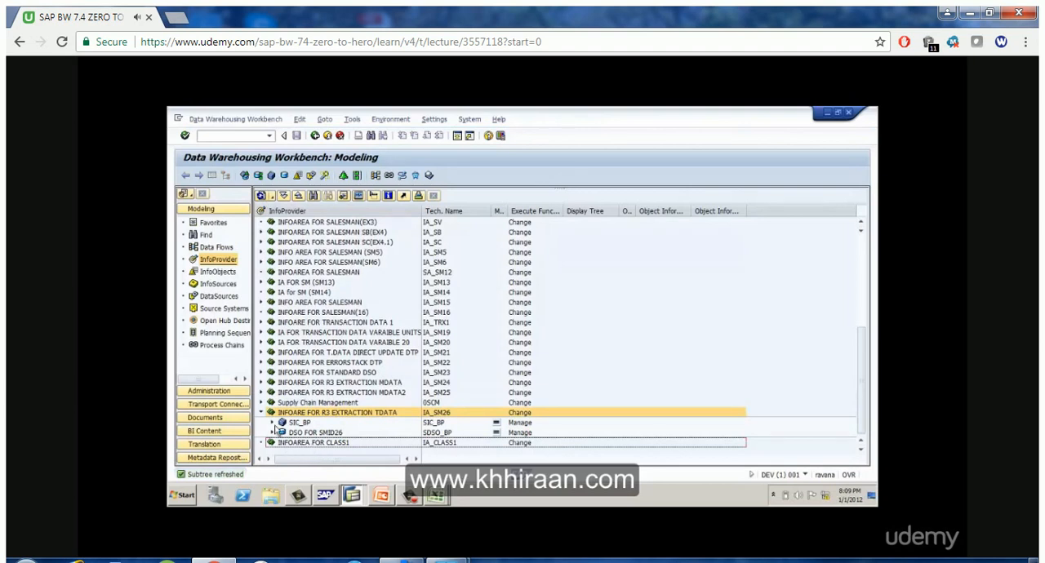
click(261, 413)
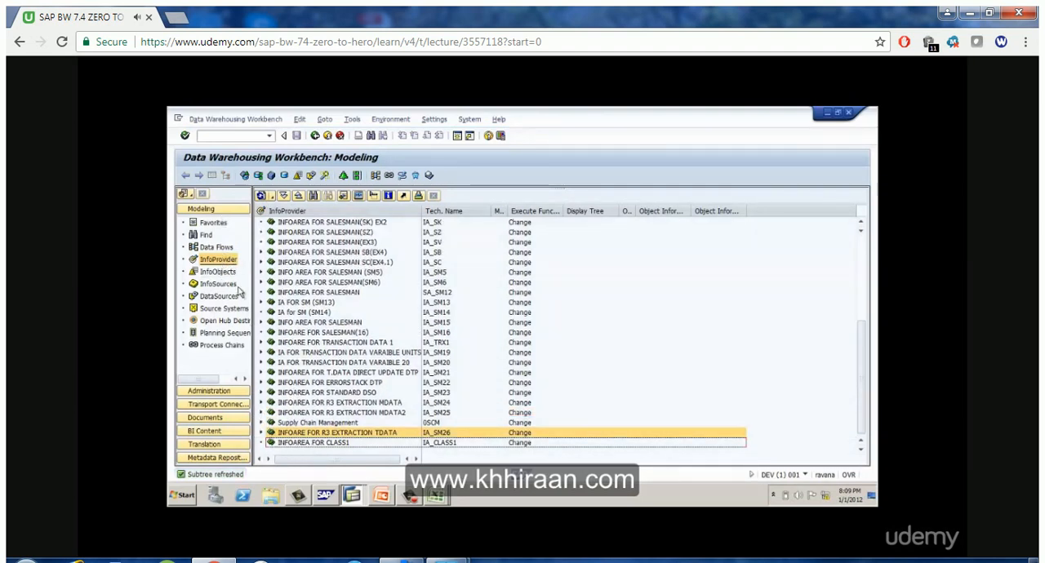
Expand CHAR IOC FOR SALES MAN ID in the InfoObjects tree and review the functions available for SALES MAN ID1
click(218, 272)
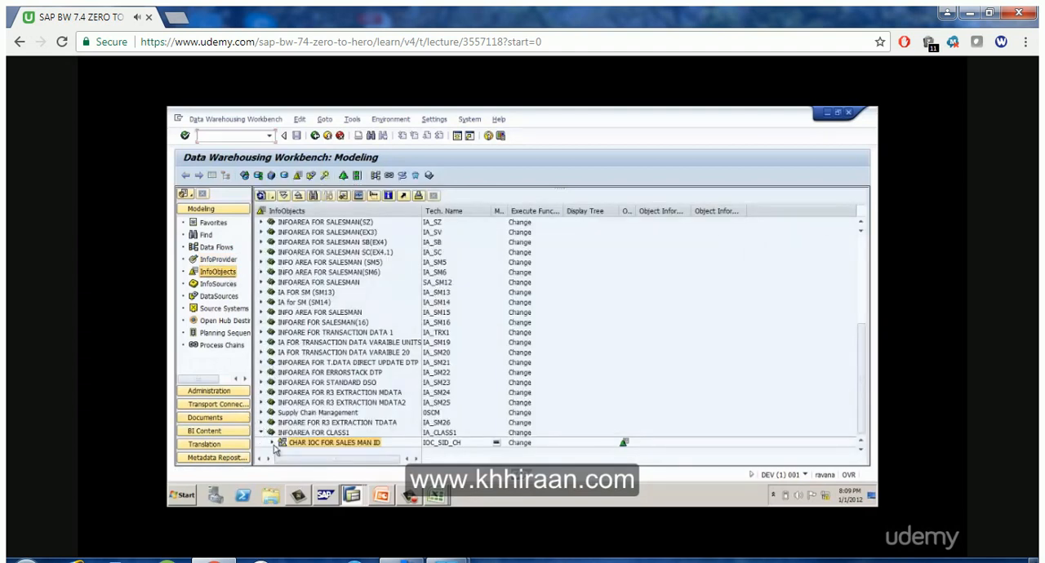
click(272, 442)
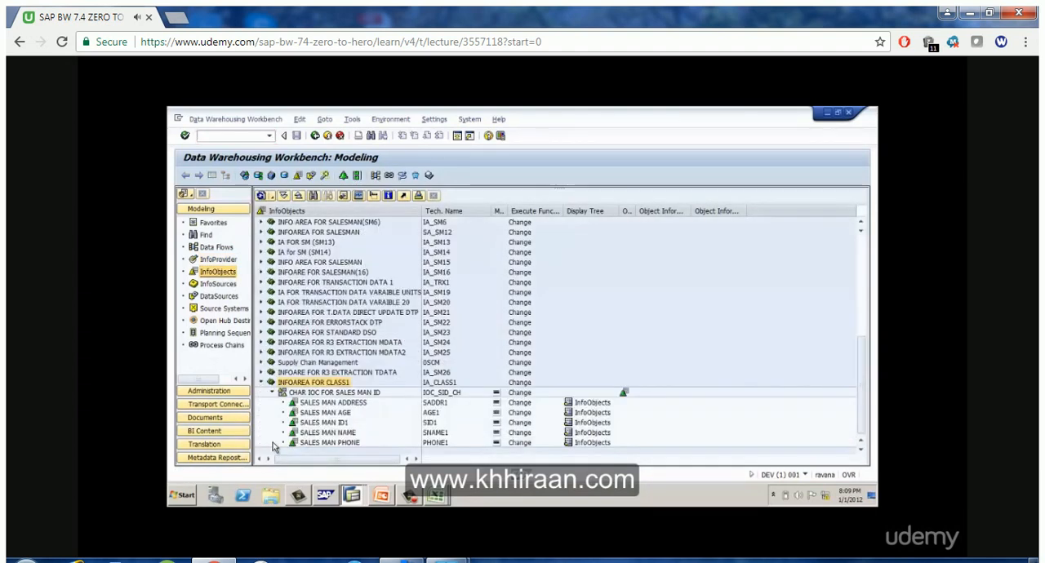
click(346, 426)
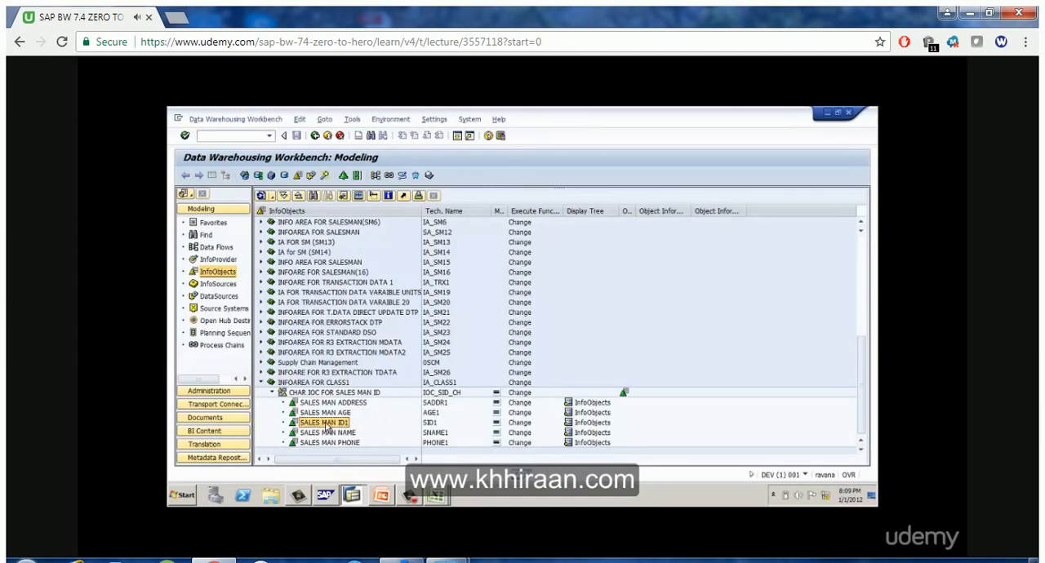
right_click(328, 428)
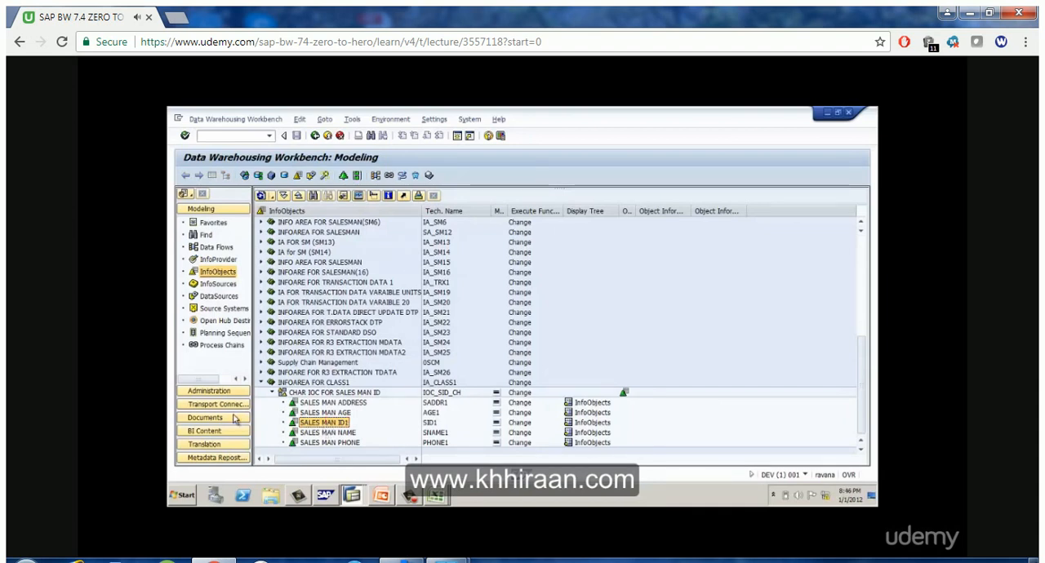
right_click(325, 425)
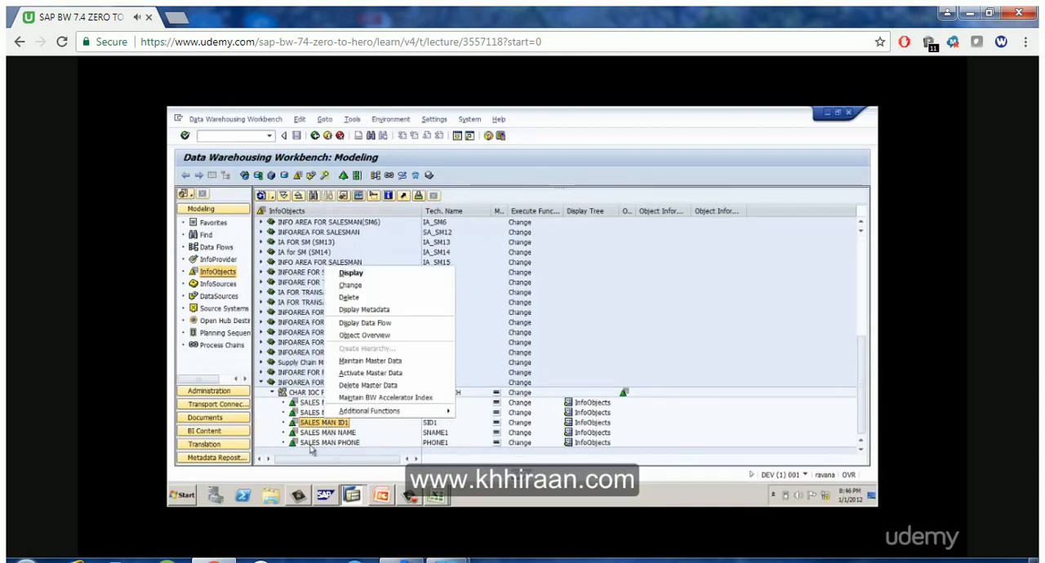
click(316, 435)
click(319, 425)
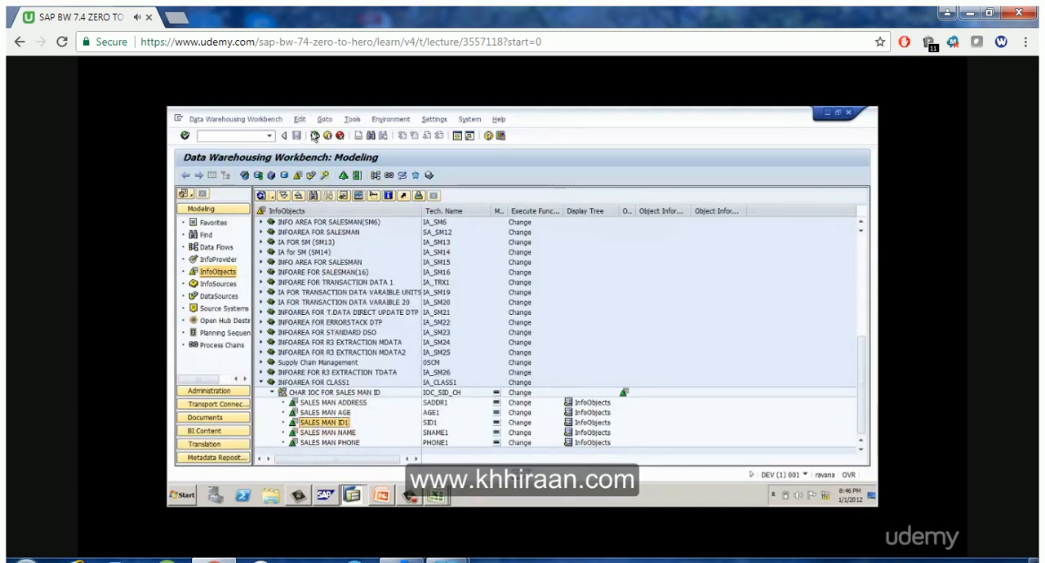
Using transaction RSISET, create InfoSet ISET_SM1 named INFOSET FOR SALES MAN MASTER DATA from InfoObject SID1, and activate it
click(315, 135)
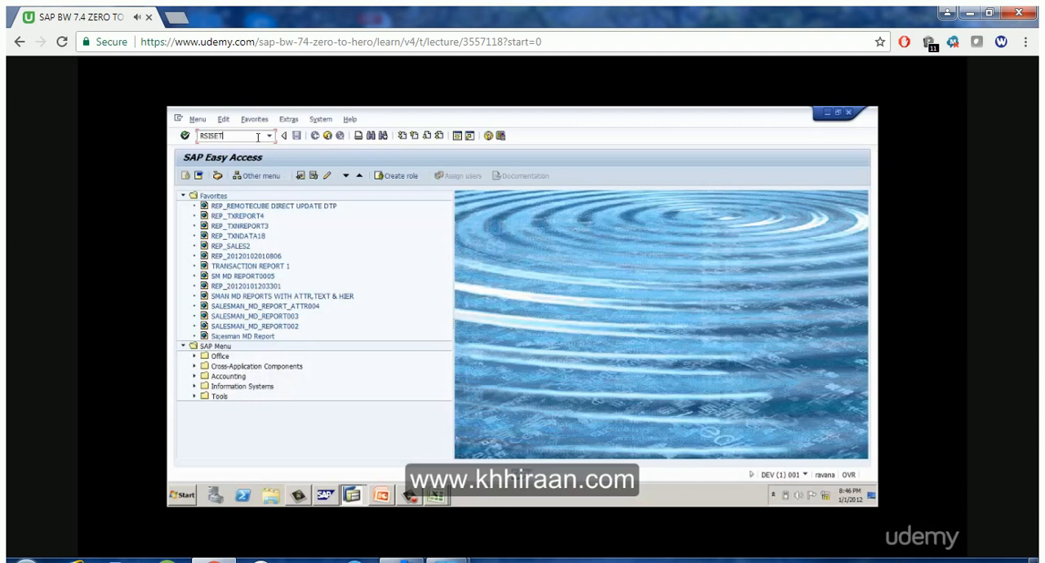
key(Return)
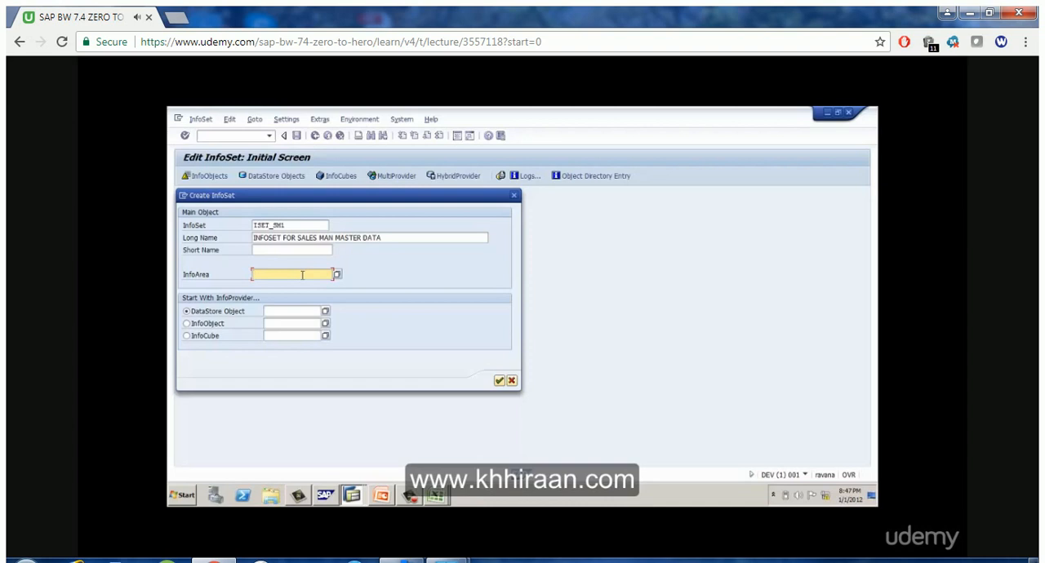
click(218, 326)
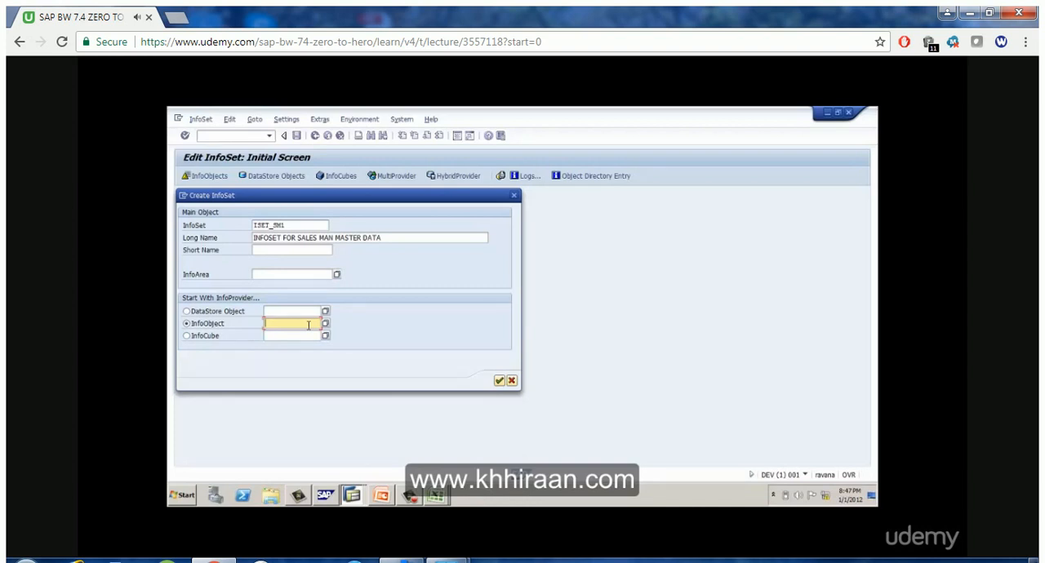
text(SID1)
click(500, 381)
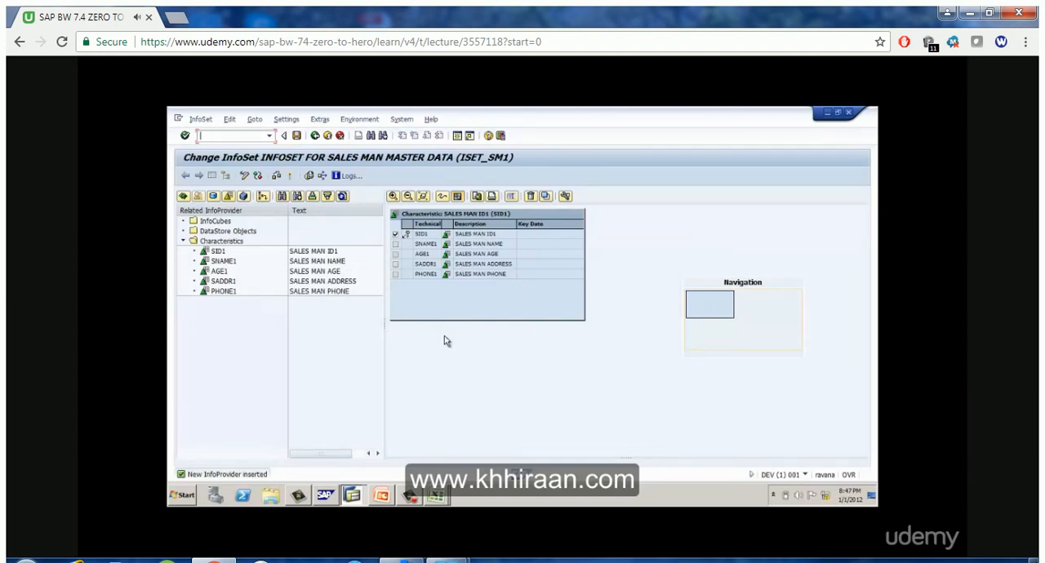
click(291, 178)
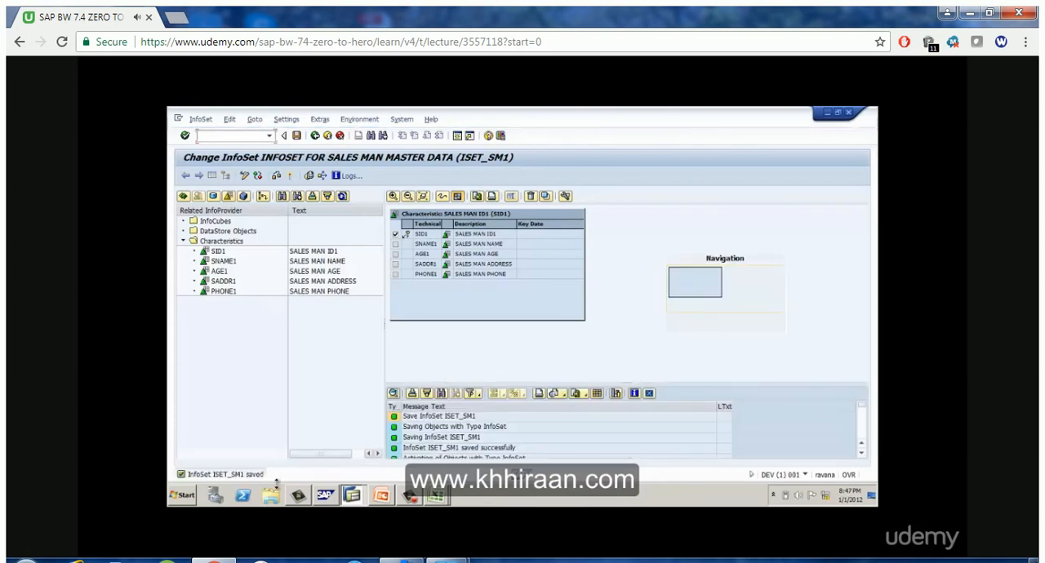
click(315, 143)
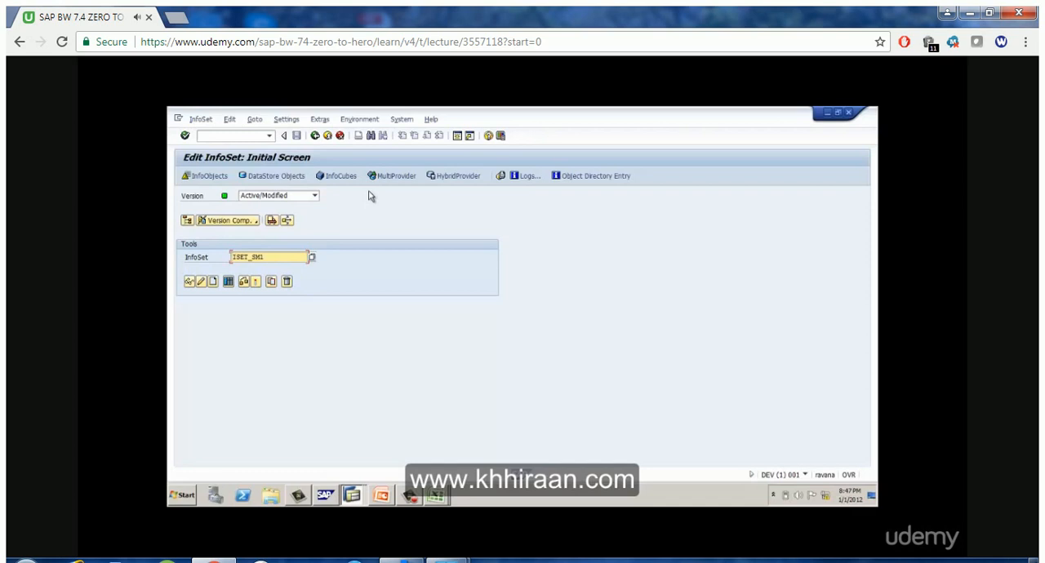
Display the data of InfoSet ISET_SM1 with SALES MAN ID1 as the output field, and return to SAP Easy Access
click(229, 284)
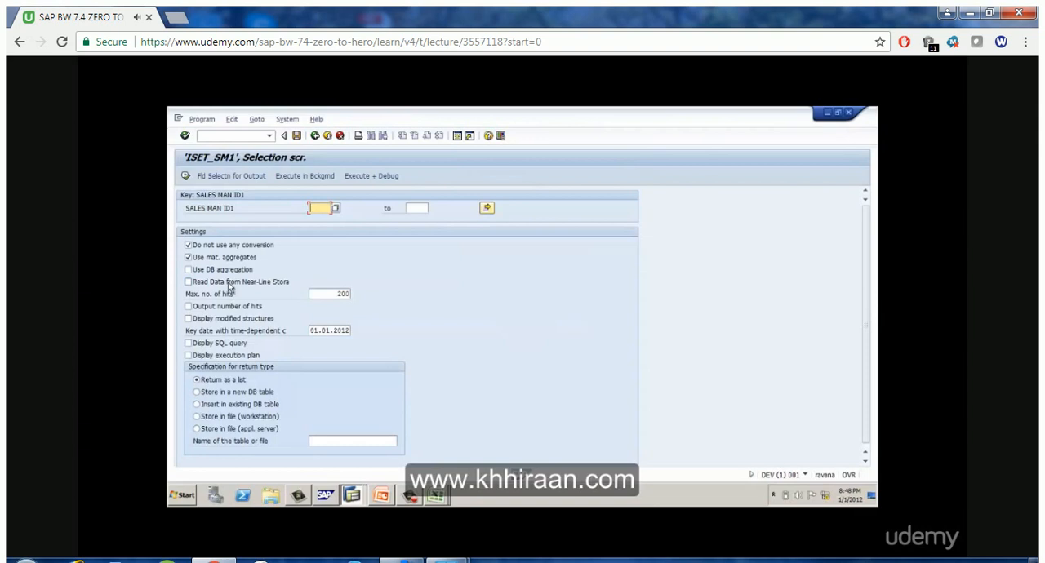
click(230, 174)
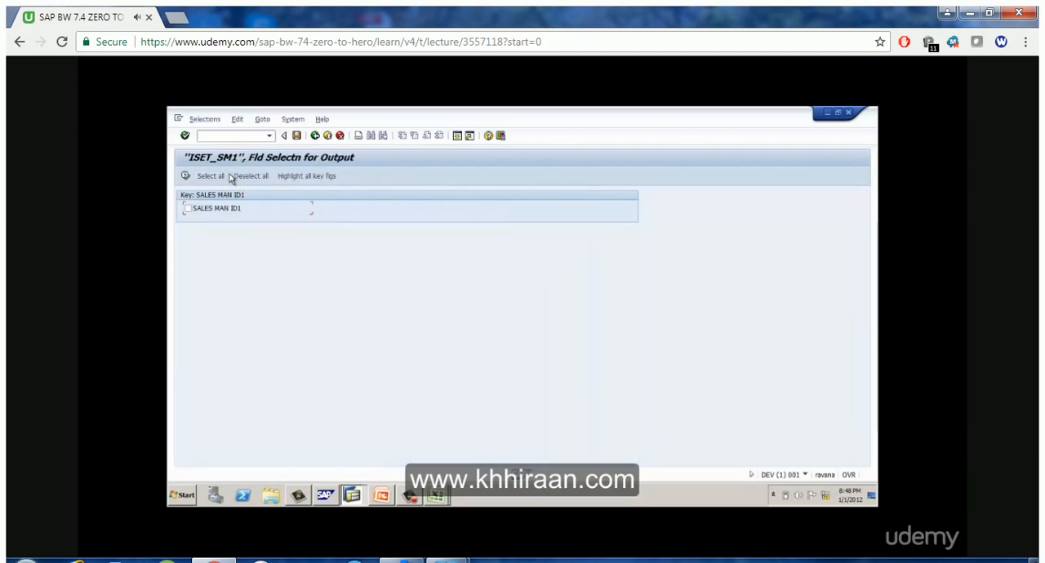
click(187, 209)
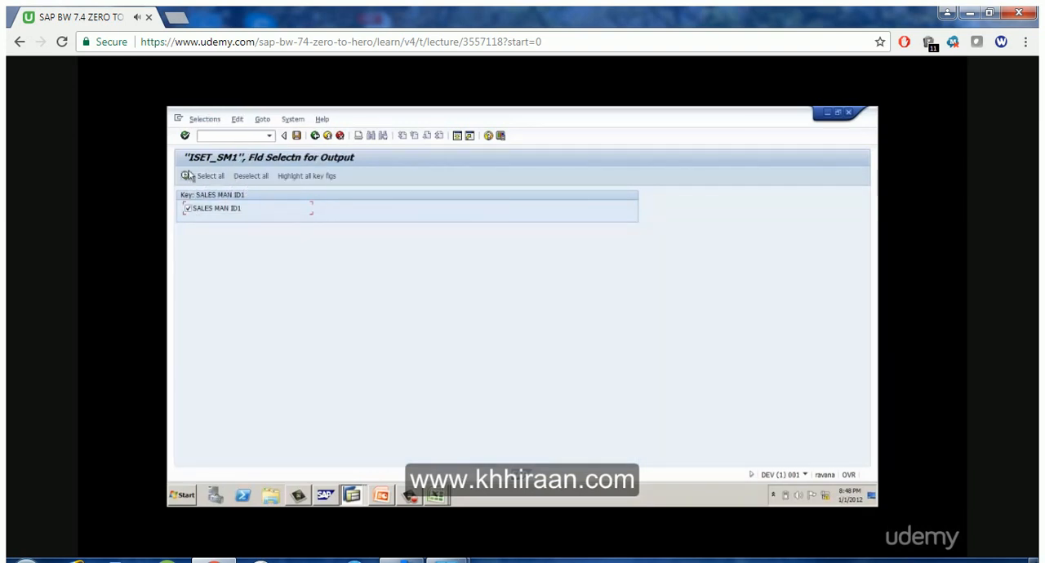
click(187, 177)
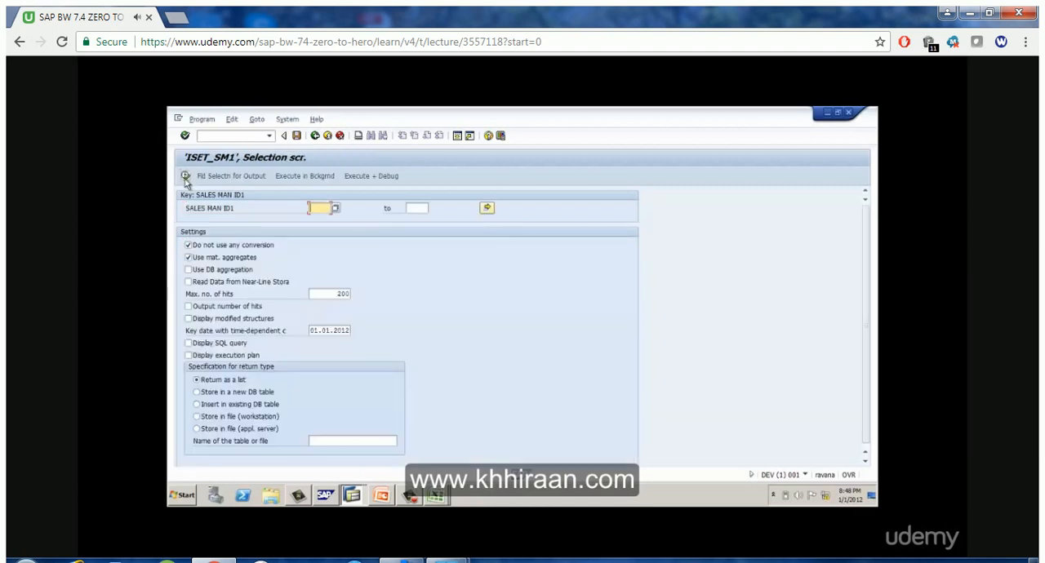
click(187, 177)
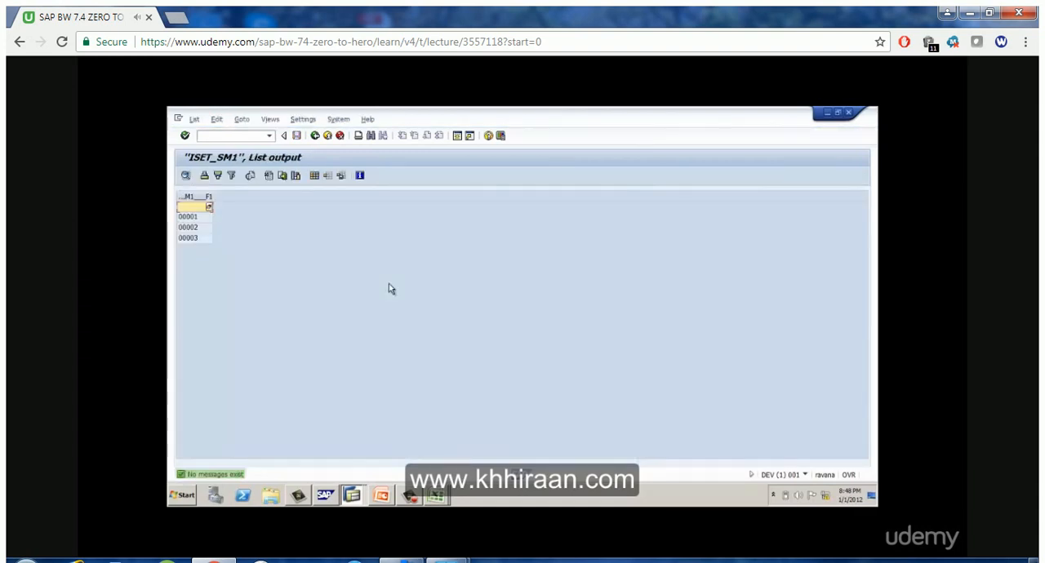
click(315, 136)
click(315, 137)
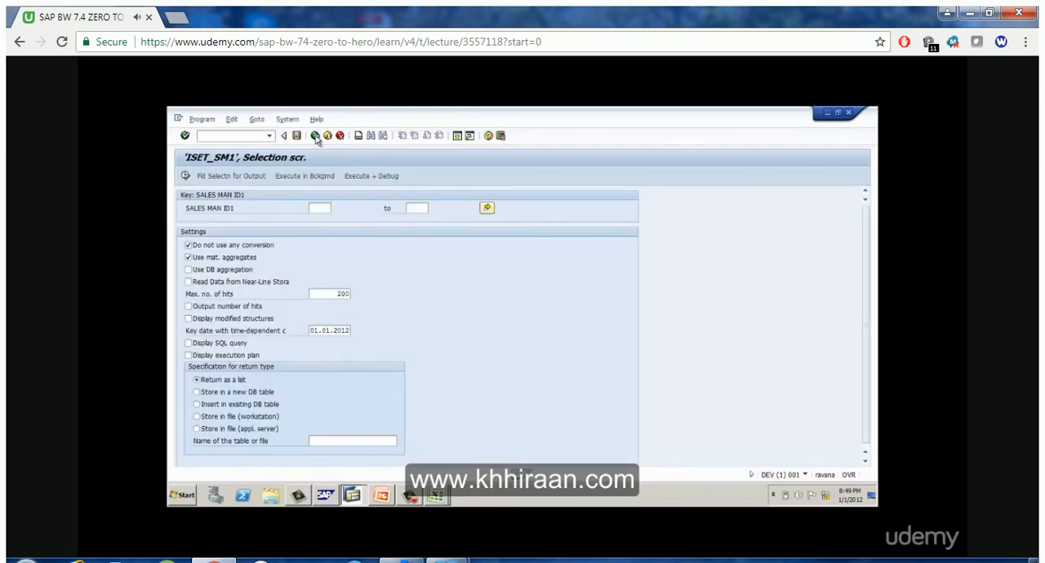
click(315, 136)
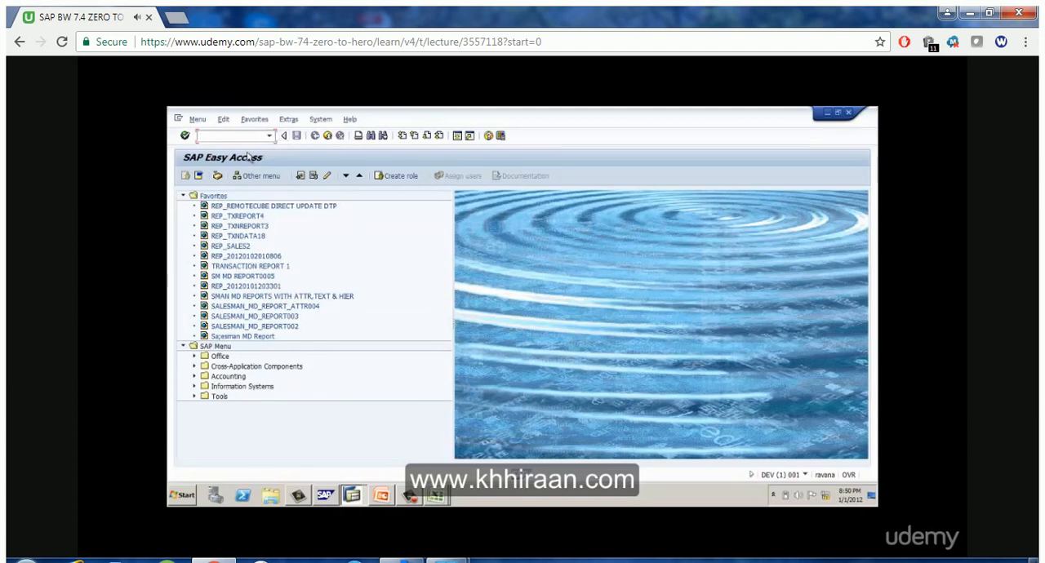
Switch to BEx Query Designer, start a new query and search InfoProviders for ISET in both description and technical name
click(437, 496)
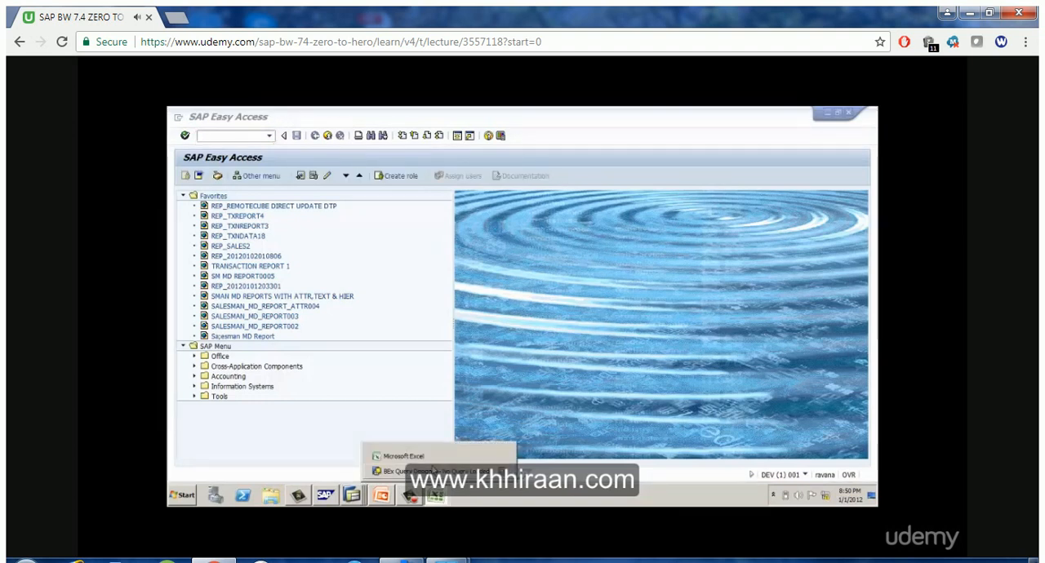
click(435, 471)
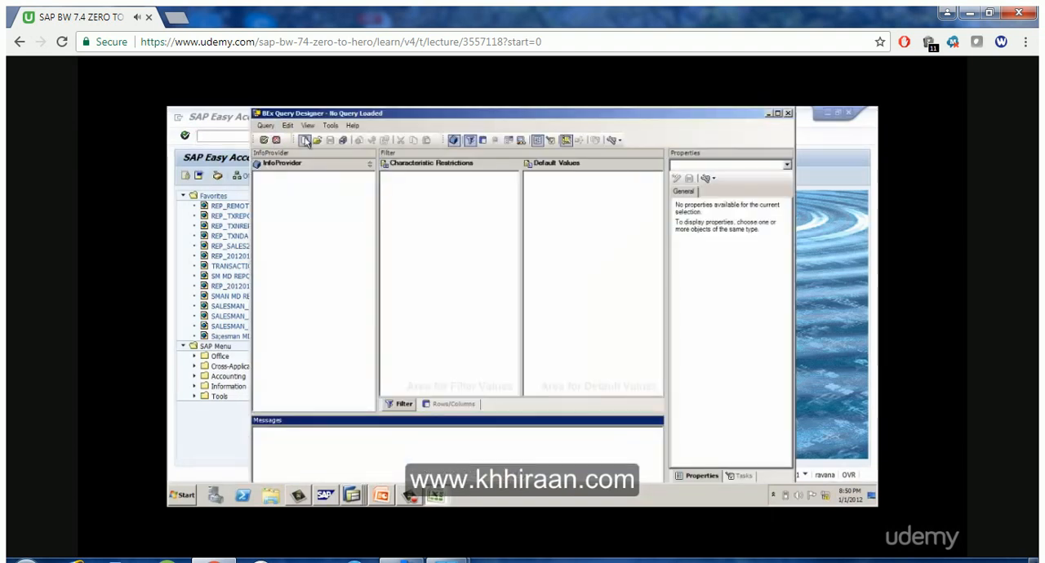
click(304, 140)
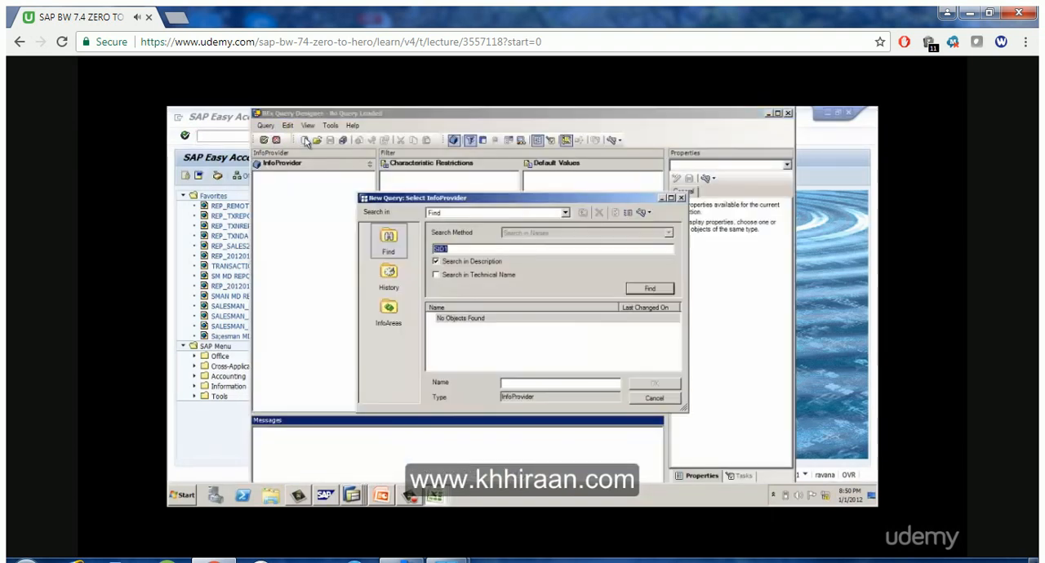
click(482, 274)
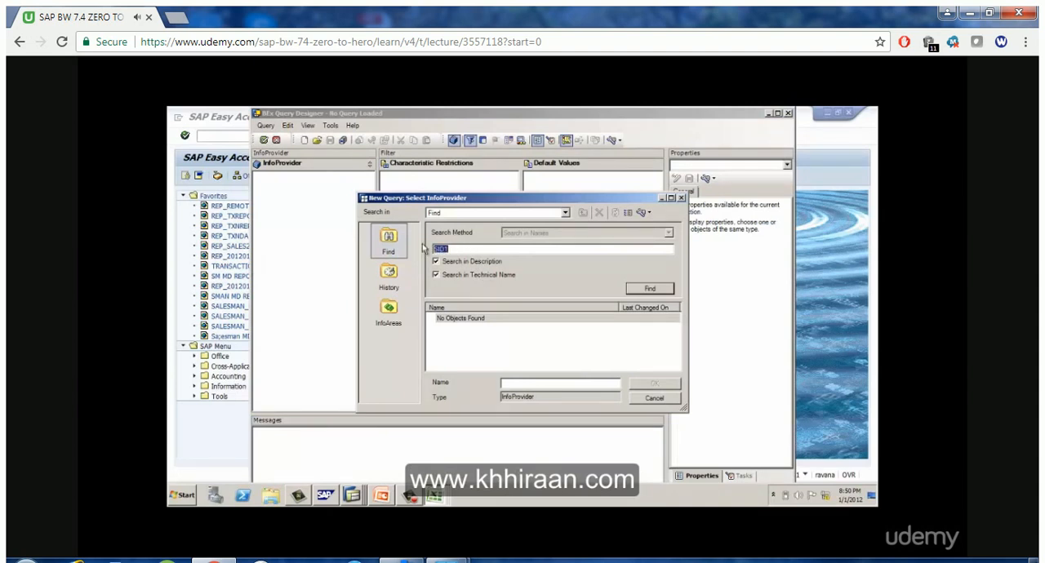
key(BackSpace)
text(SET)
click(635, 287)
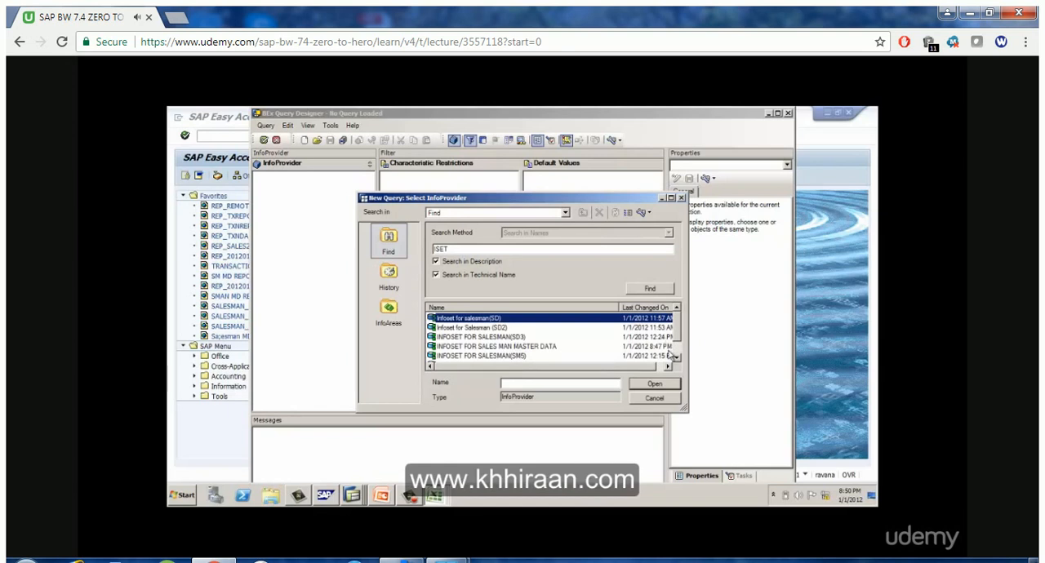
Open INFOSET FOR SALES MAN MASTER DATA as the query's InfoProvider and expand its SALES MAN ID1 key dimension
click(527, 347)
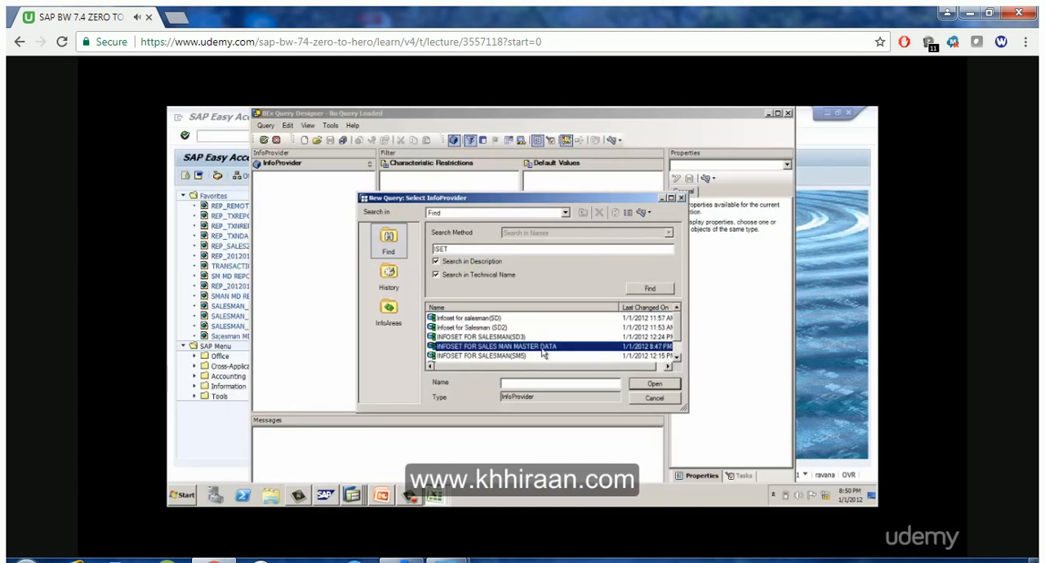
click(641, 369)
drag(640, 366, 557, 366)
click(649, 289)
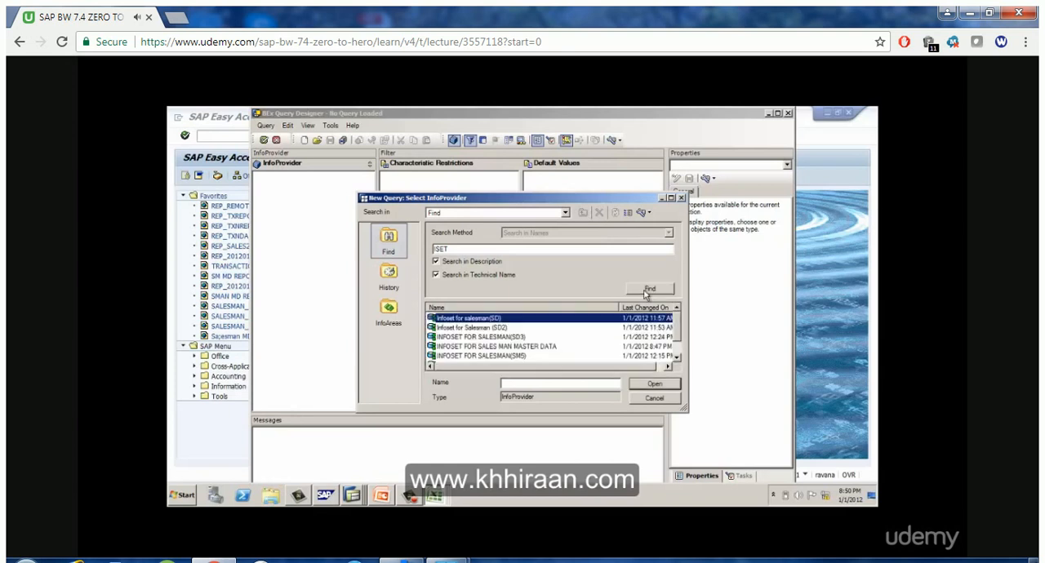
click(526, 347)
click(654, 384)
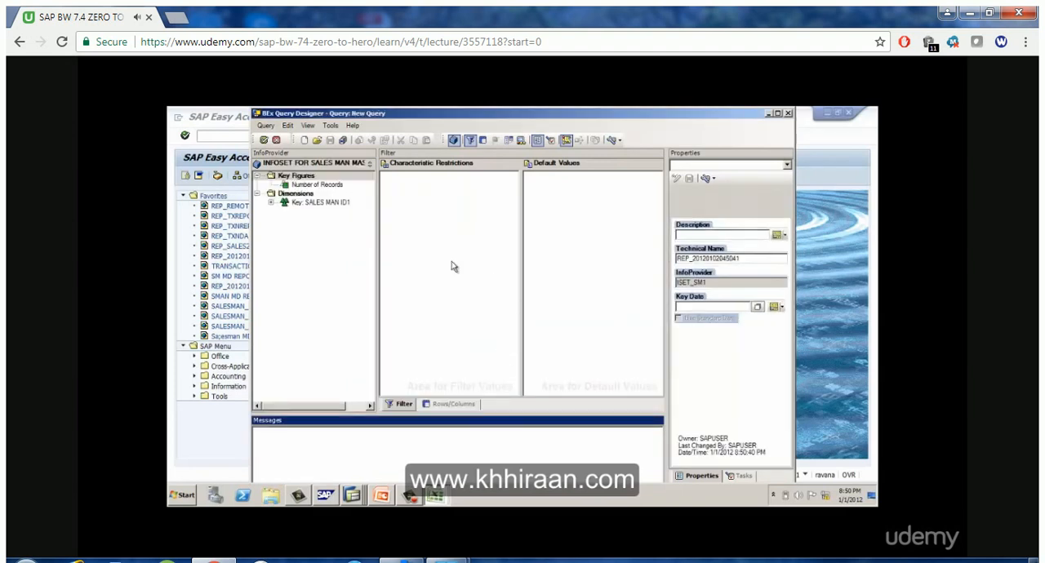
click(272, 204)
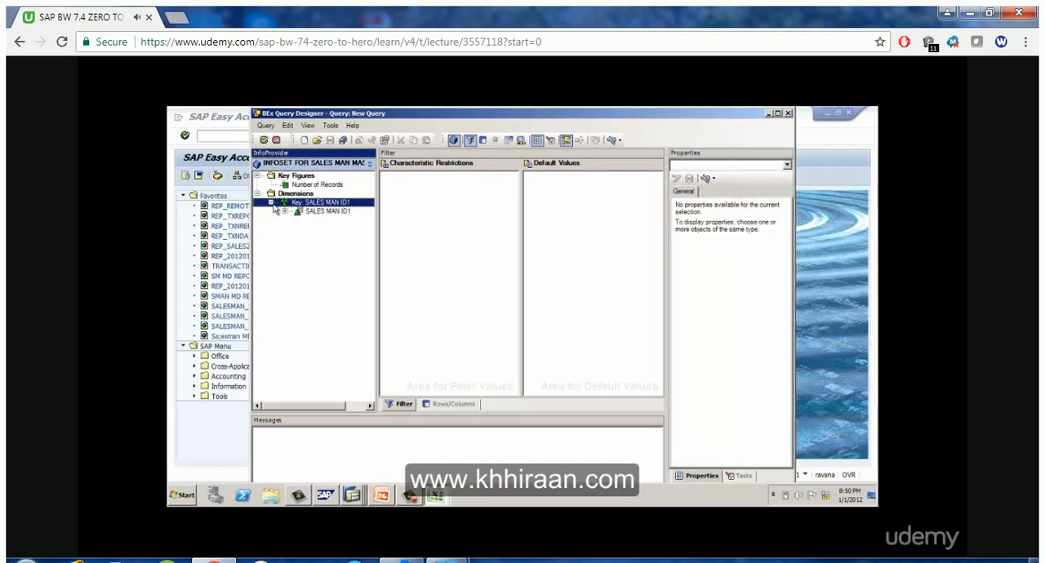
Expand the Key: SALES MAN ID1 dimension down to the attributes of SALES MAN ID1, and maximize the query window
click(271, 202)
click(292, 186)
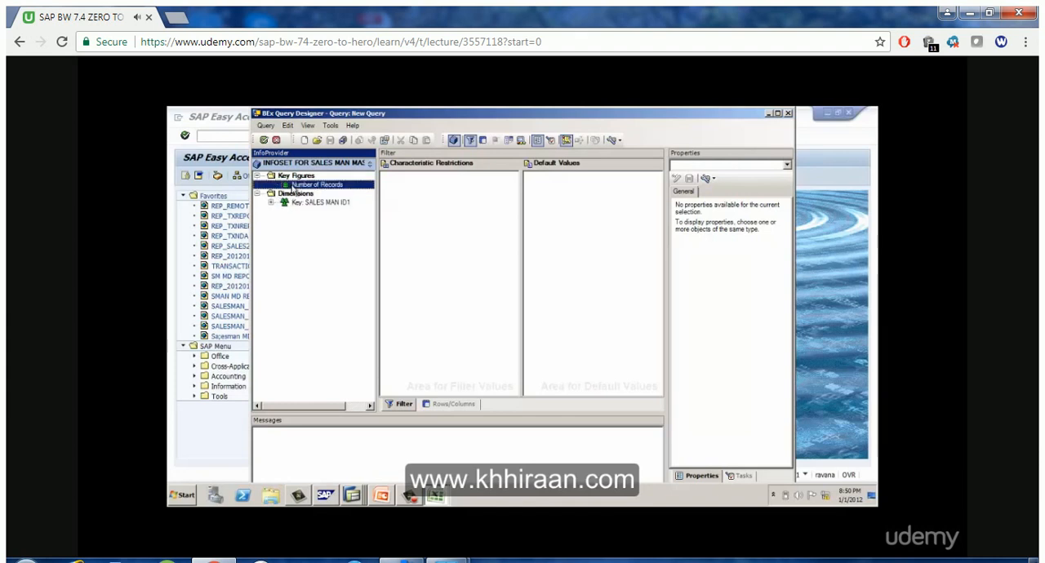
click(330, 204)
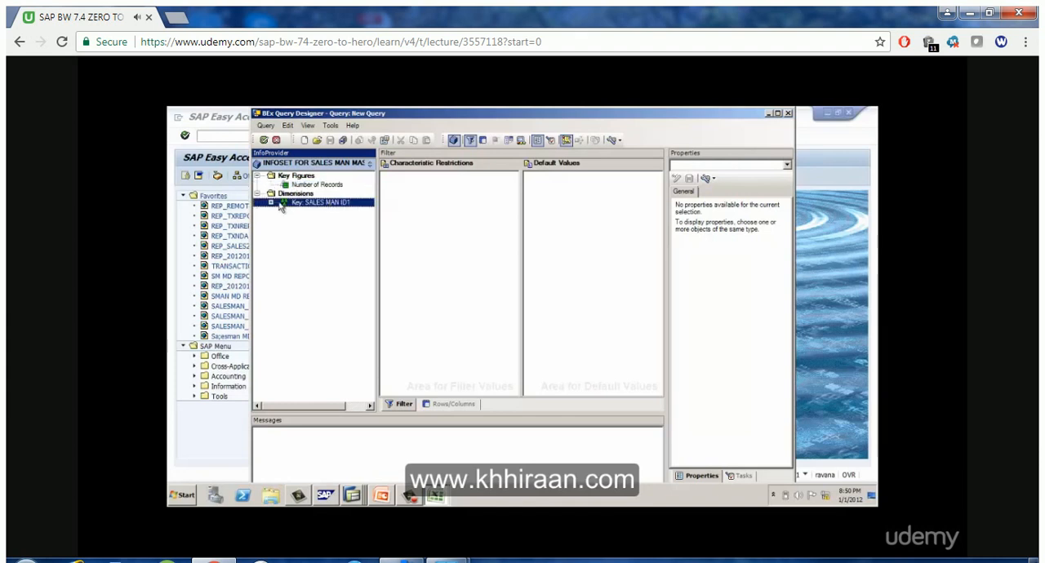
click(271, 202)
click(284, 211)
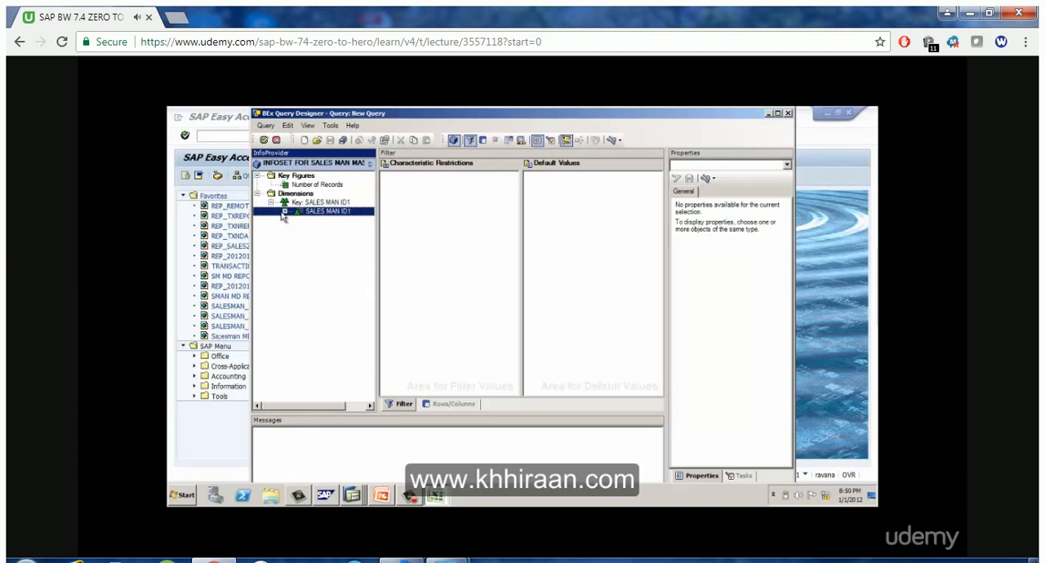
click(284, 212)
click(298, 221)
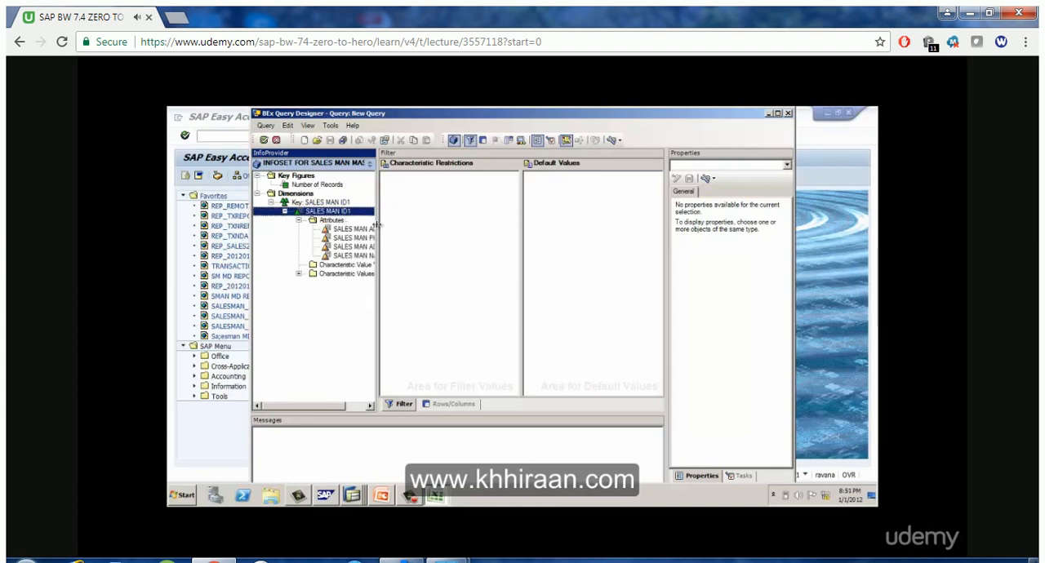
click(778, 112)
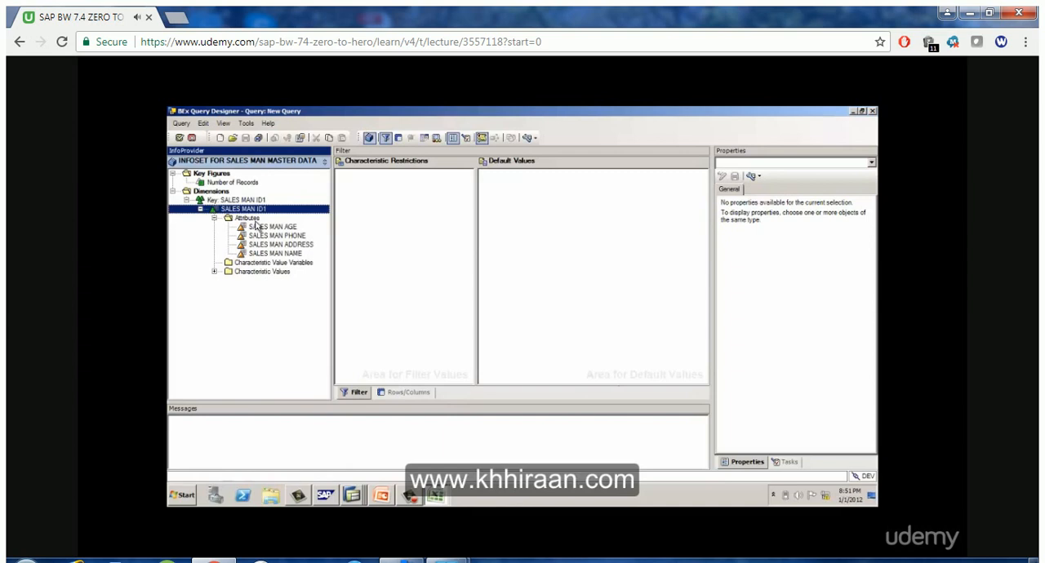
Place SALES MAN ID1 in the query's rows with its attributes SALES MAN AGE, SALES MAN PHONE, SALES MAN ADDRESS and SALES MAN NAME
click(414, 394)
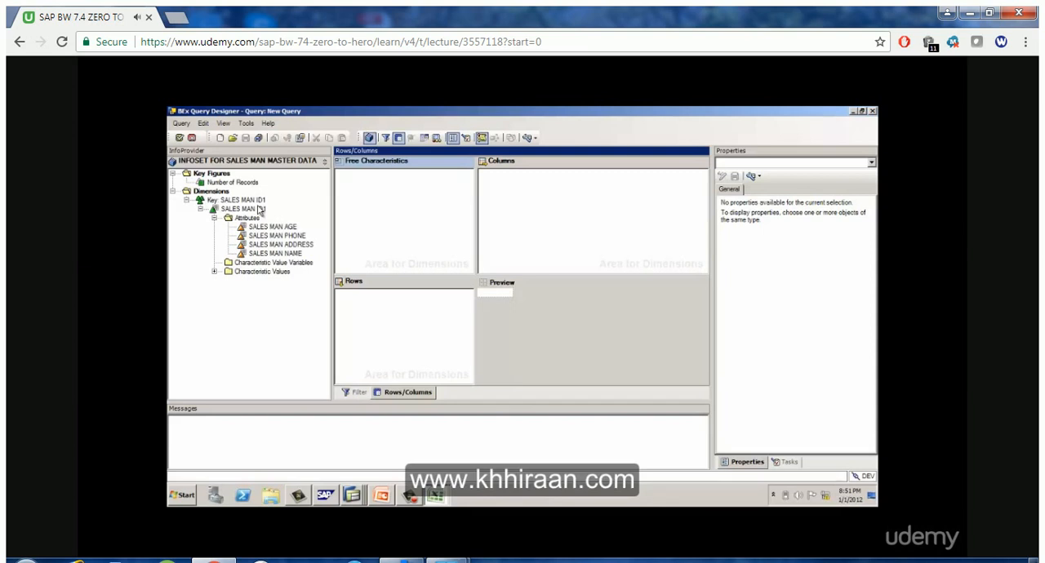
drag(261, 211, 412, 345)
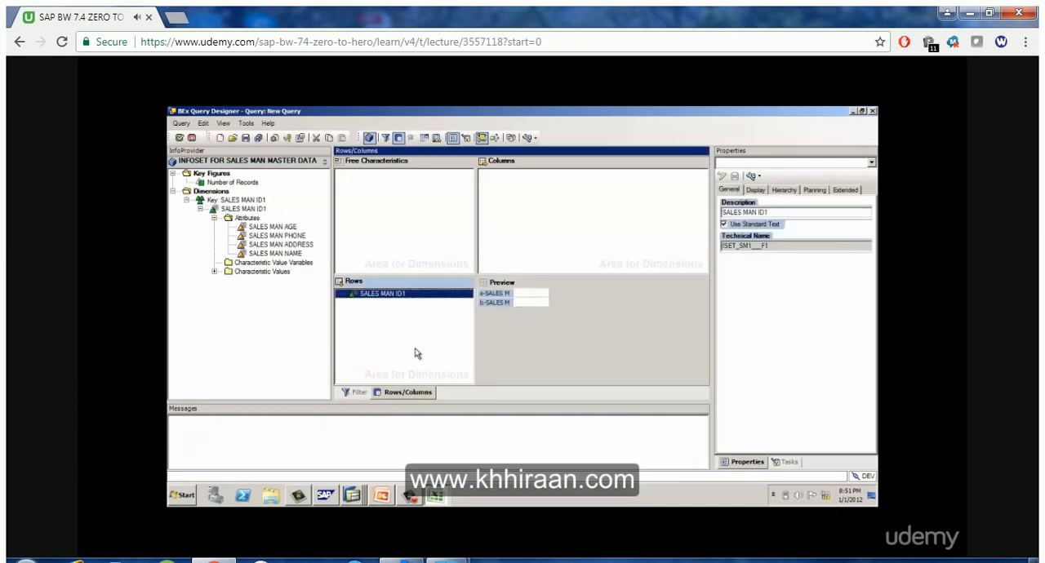
click(291, 230)
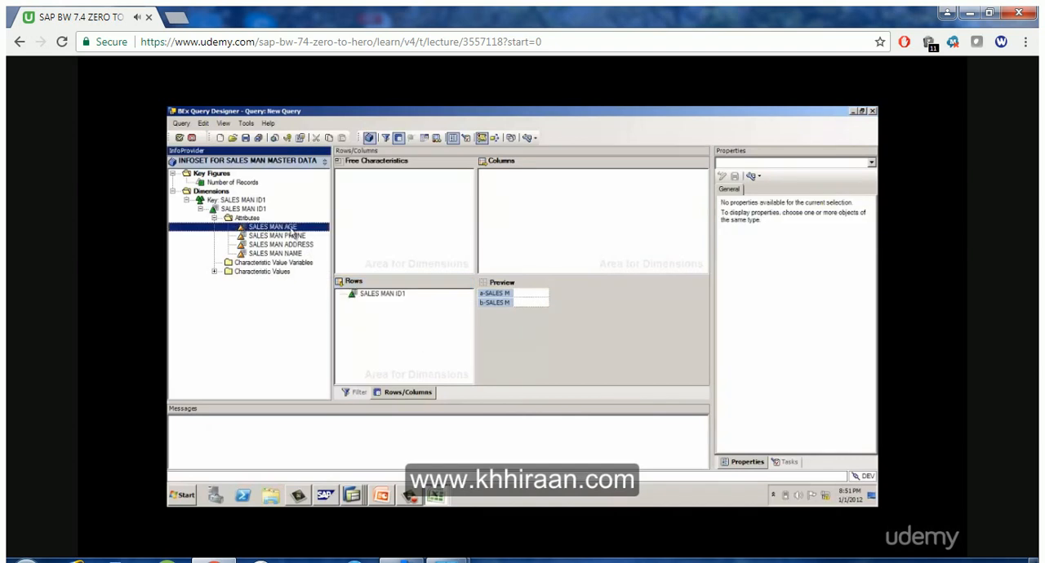
ctrl+click(291, 235)
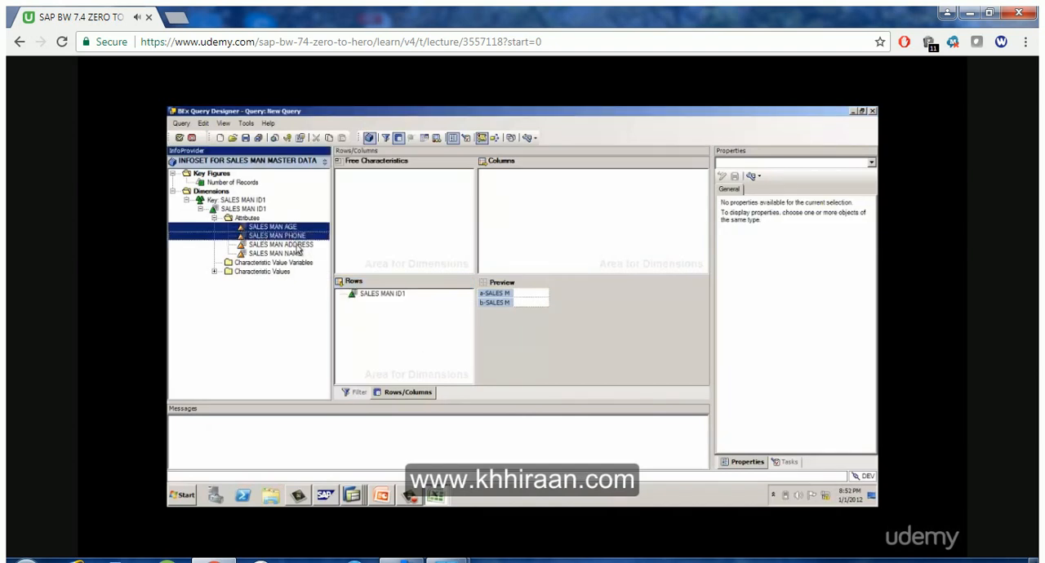
ctrl+click(298, 244)
ctrl+click(296, 253)
drag(296, 254, 382, 303)
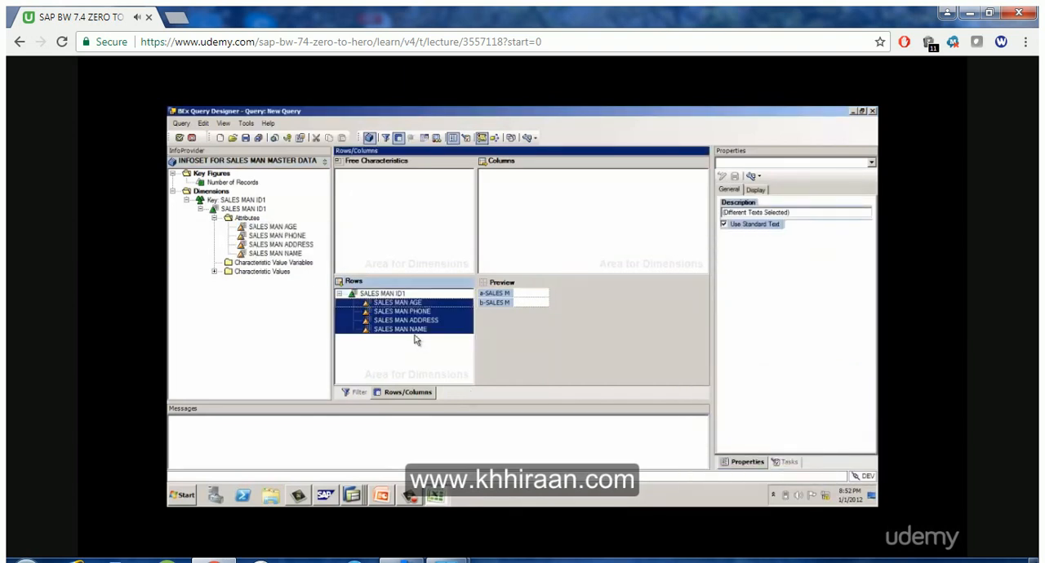
Examine the general and display properties of the row attributes and of SALES MAN ID1
click(754, 191)
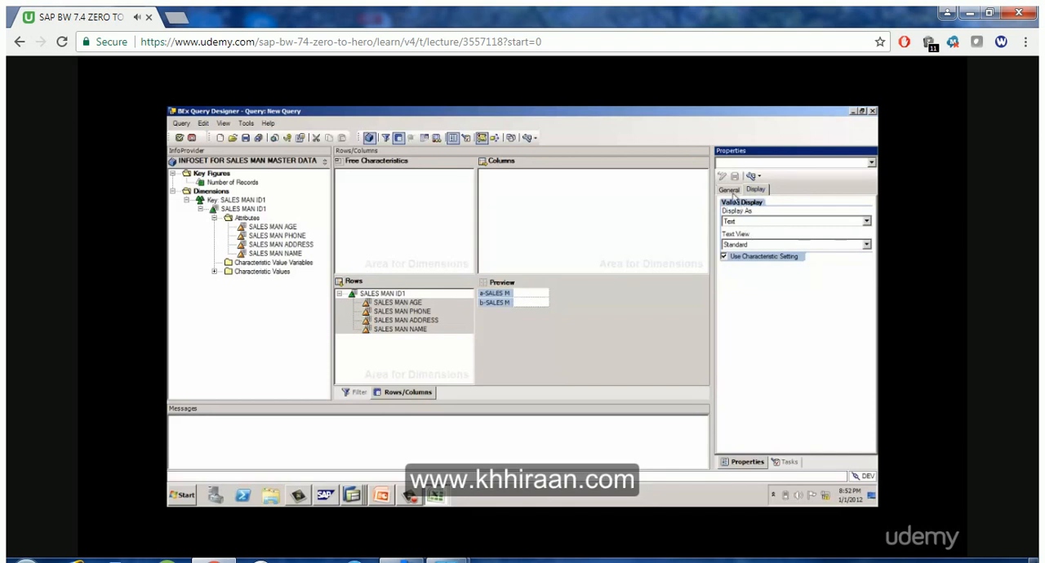
click(731, 191)
click(431, 304)
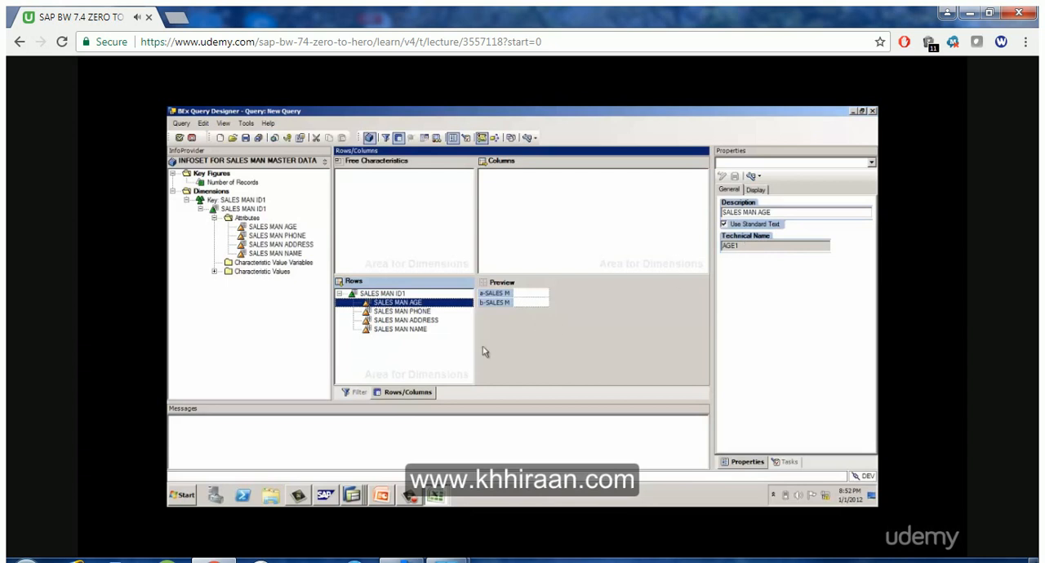
click(400, 293)
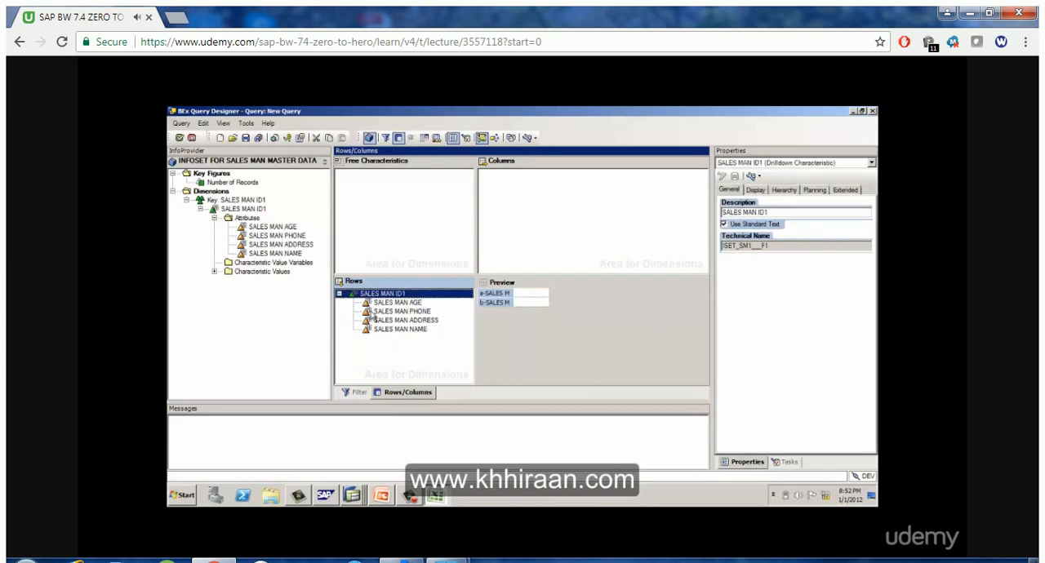
click(771, 210)
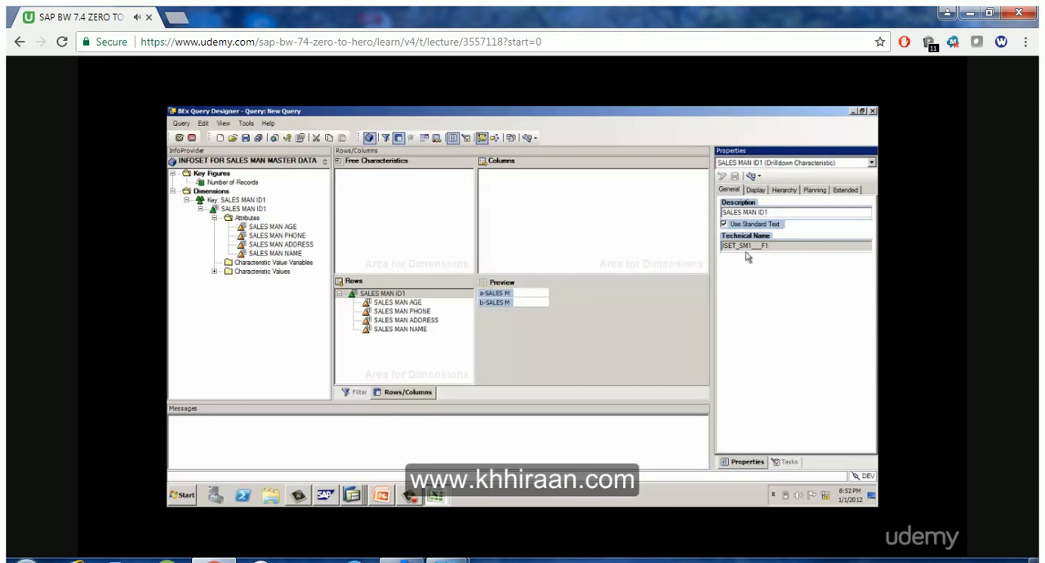
click(757, 189)
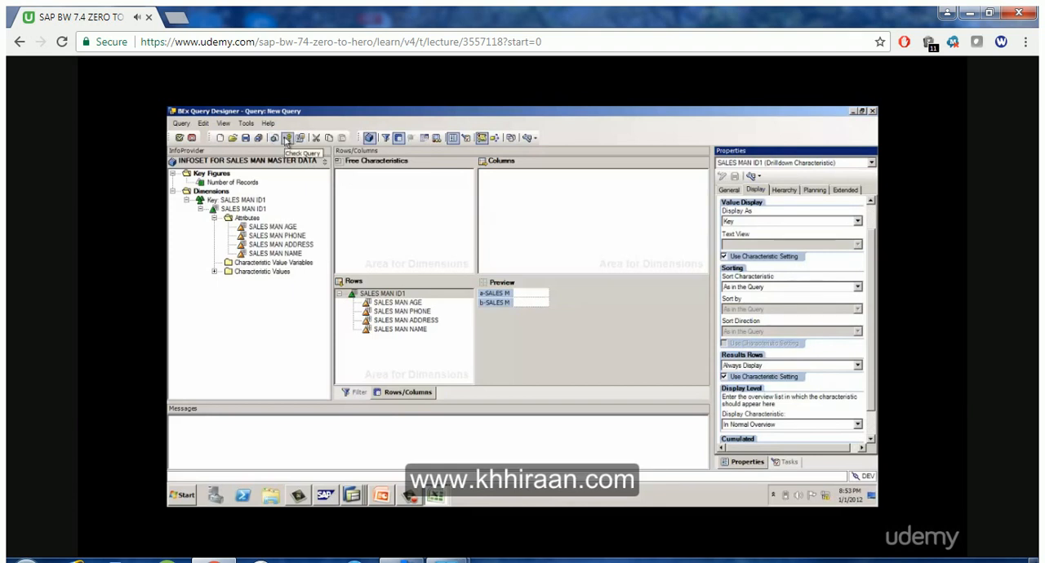
Check the query and save it in Favorites with REP_SID1 as both description and technical name
click(286, 137)
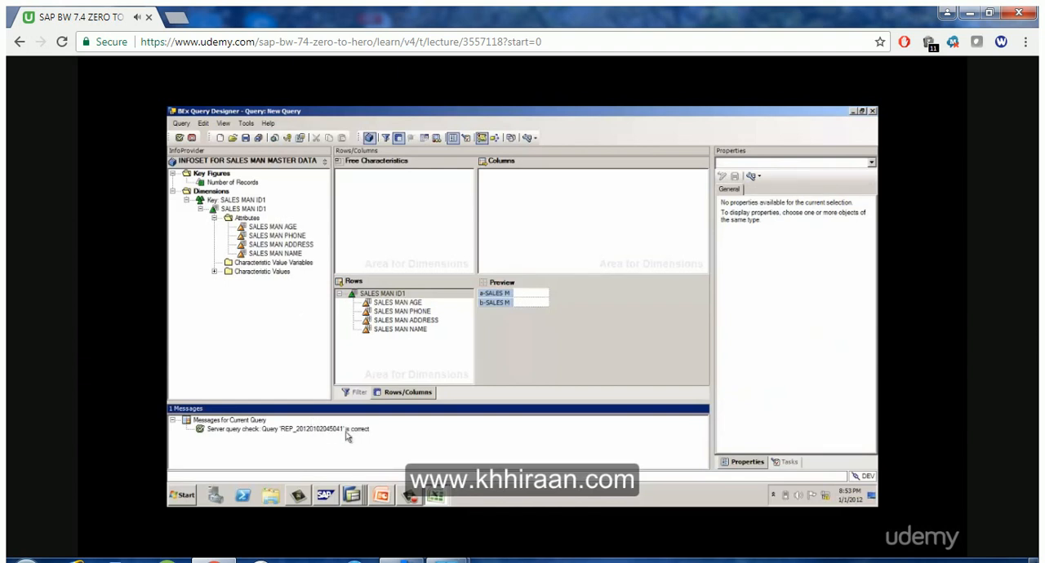
click(245, 137)
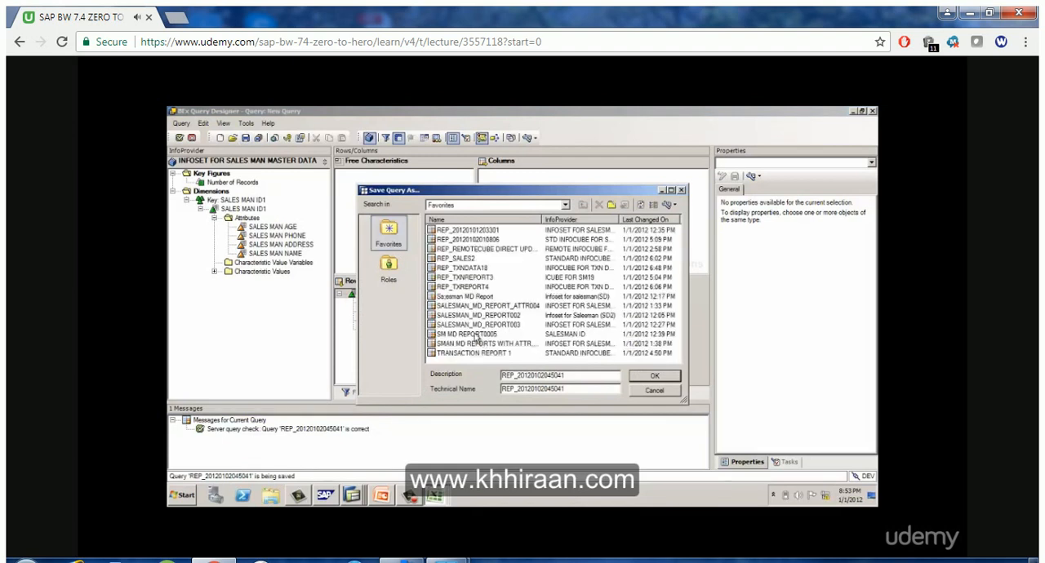
drag(573, 375, 517, 376)
text(S)
drag(518, 389, 585, 385)
text(S)
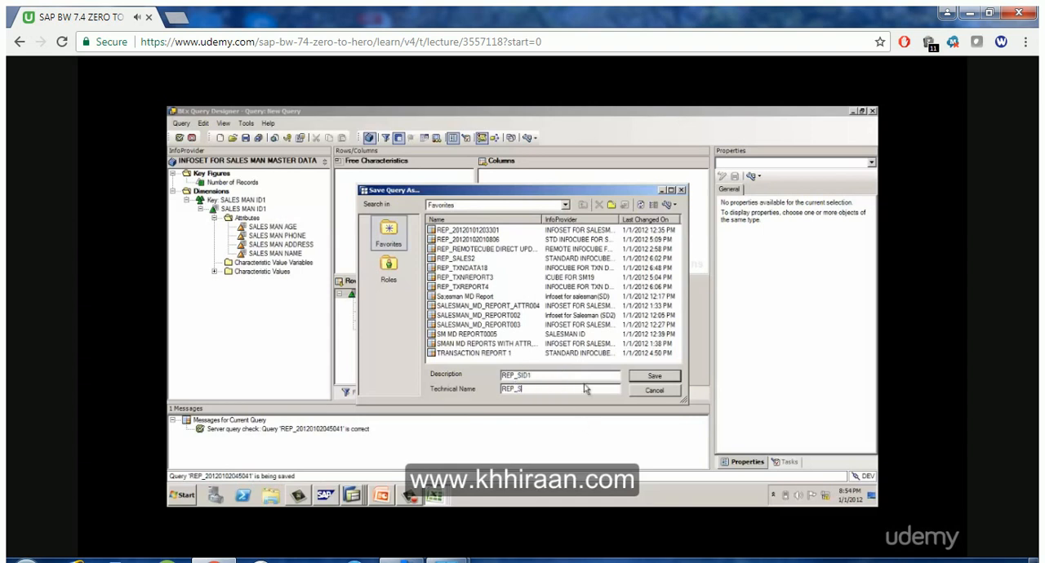
text(ID1)
click(661, 376)
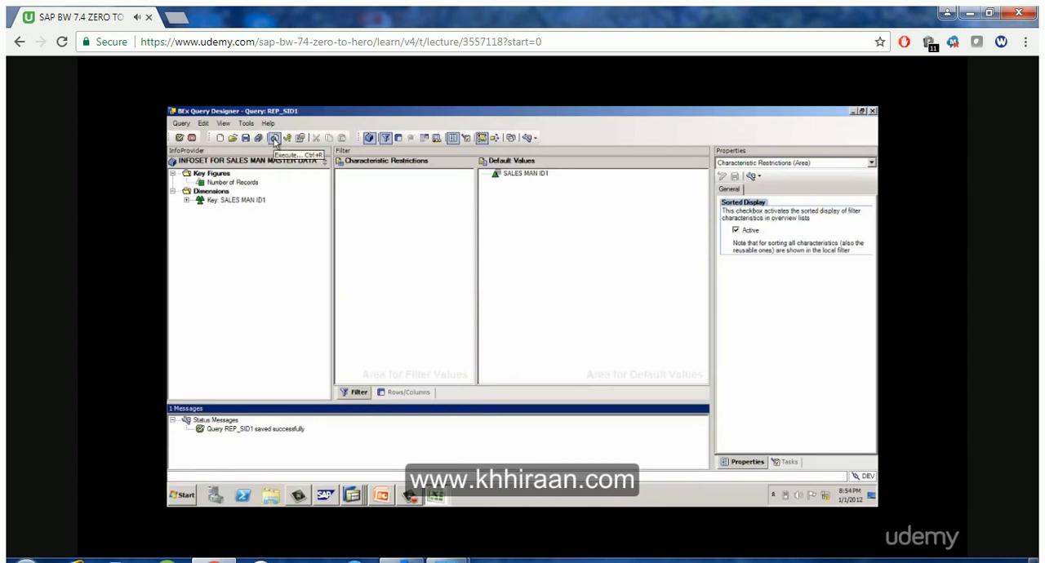
Execute query REP_SID1 and switch to Microsoft Excel to view the report
click(274, 139)
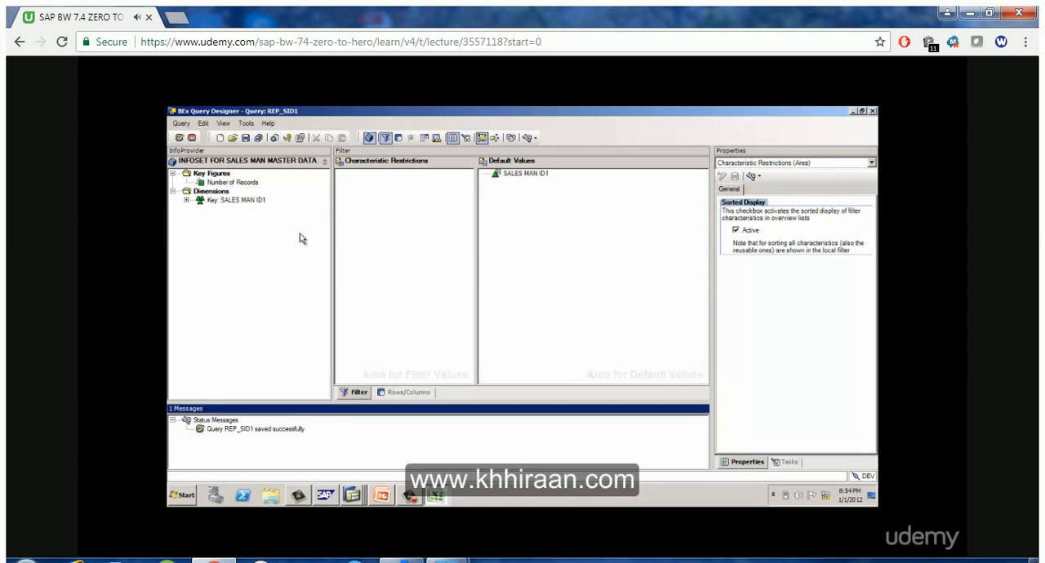
click(437, 496)
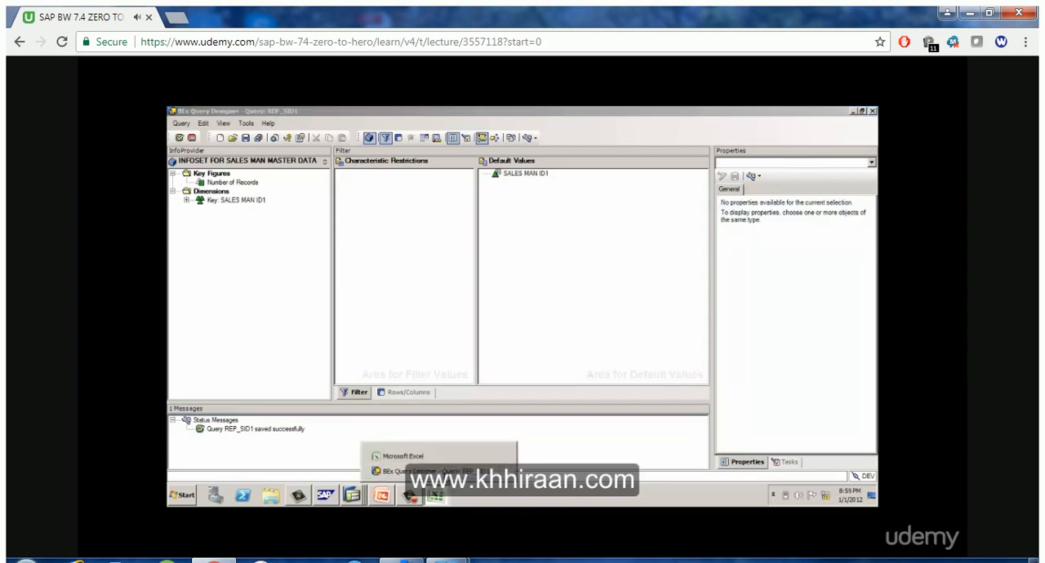
click(439, 455)
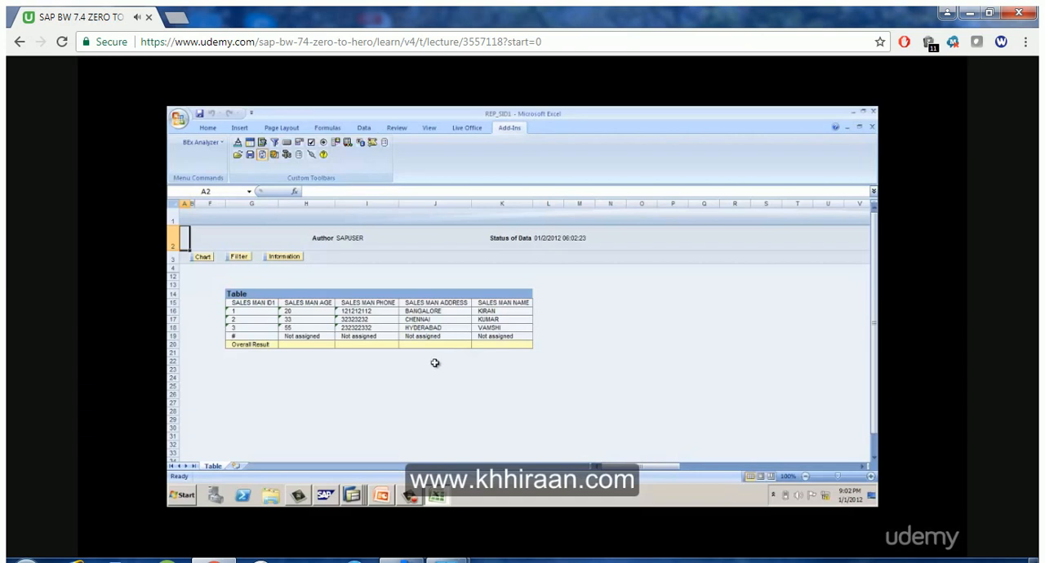
Show the report's filter area, and toggle the SALES MAN ID1 drilldown off and back on
click(242, 258)
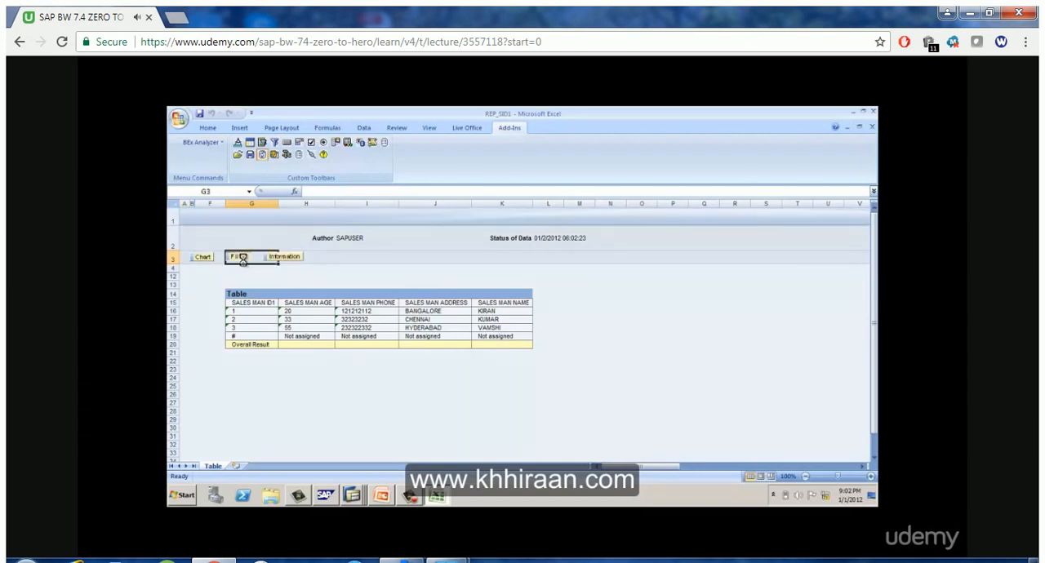
click(227, 302)
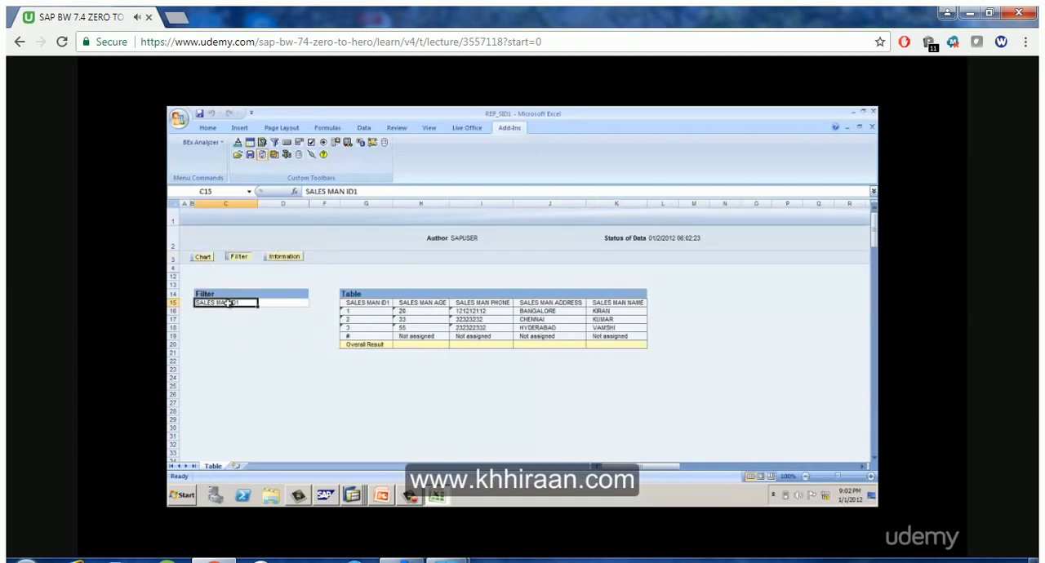
double_click(229, 303)
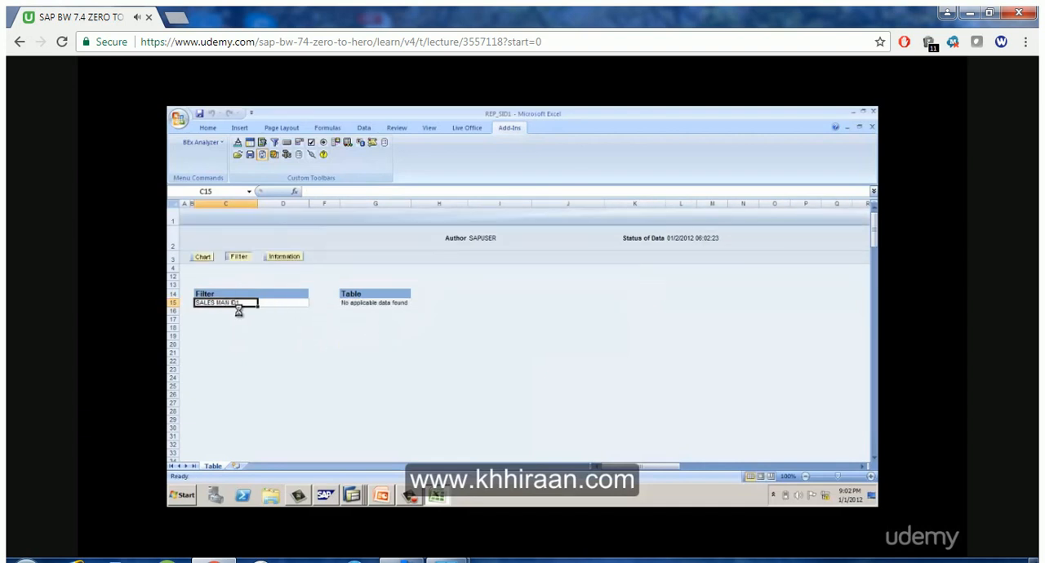
double_click(236, 303)
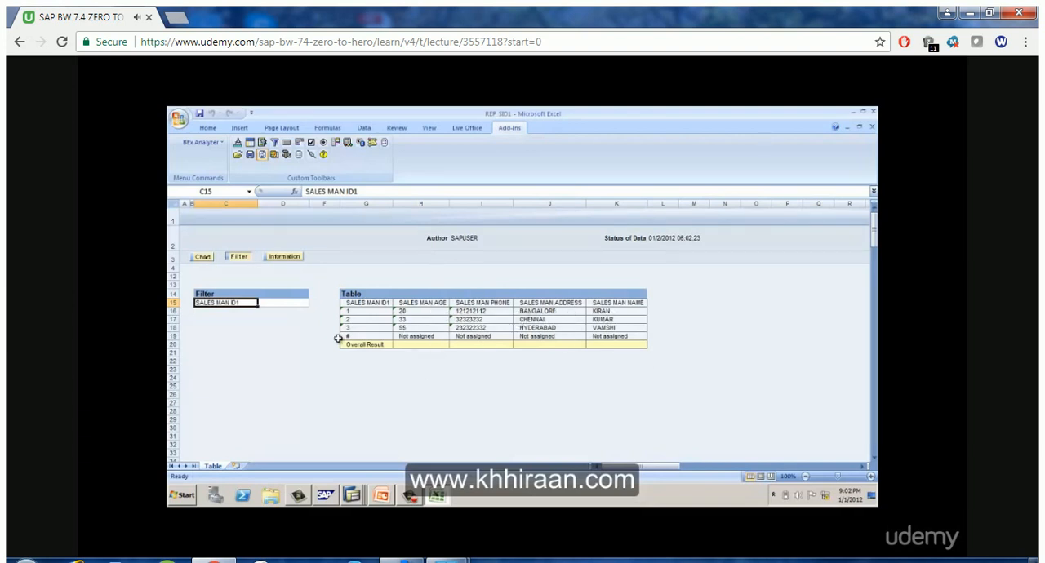
Open REP_SID1 for editing from the report, check the query, and exit back to Excel using the query
click(286, 156)
click(311, 178)
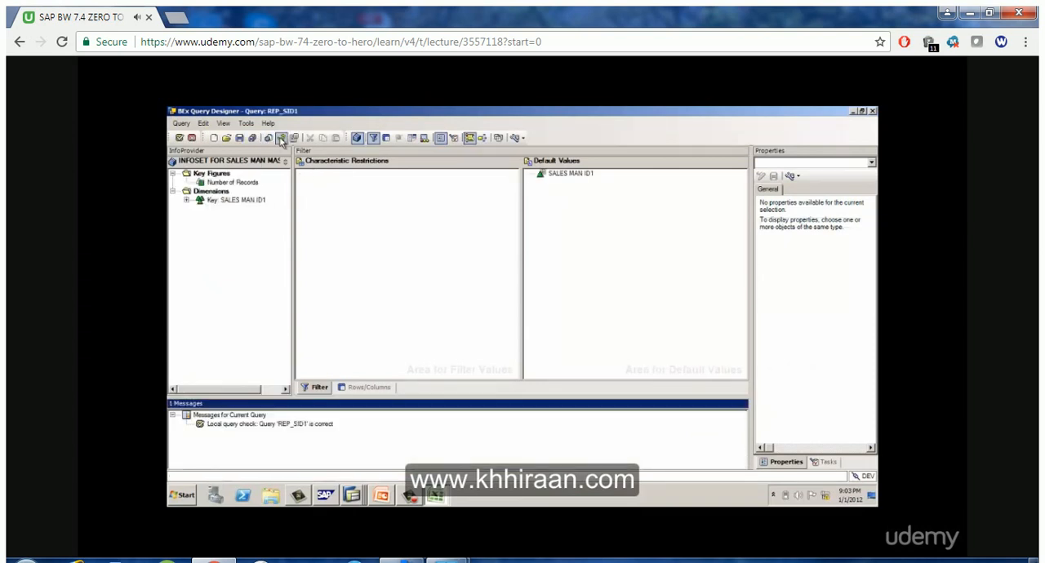
click(280, 140)
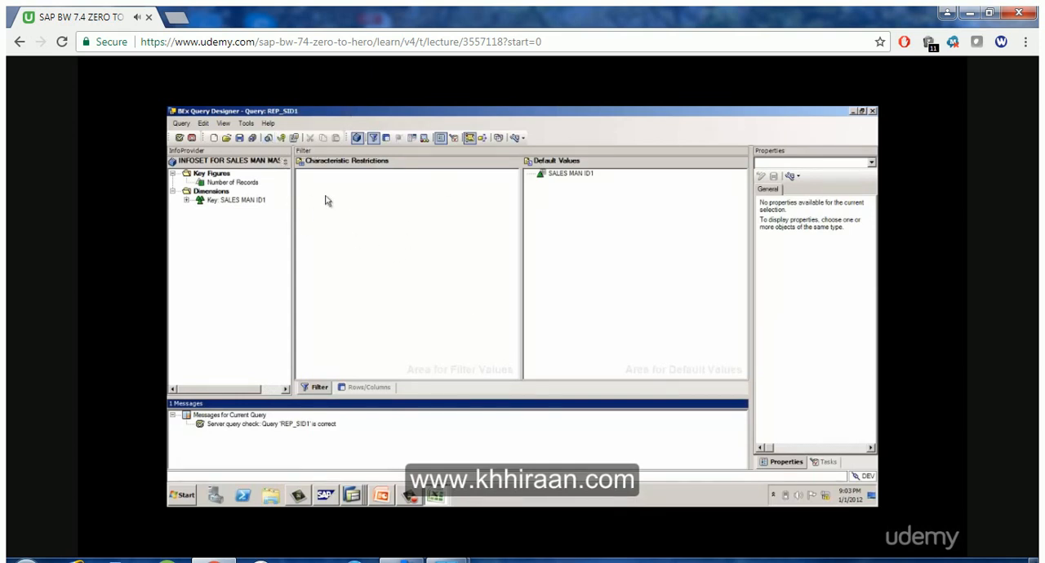
click(180, 139)
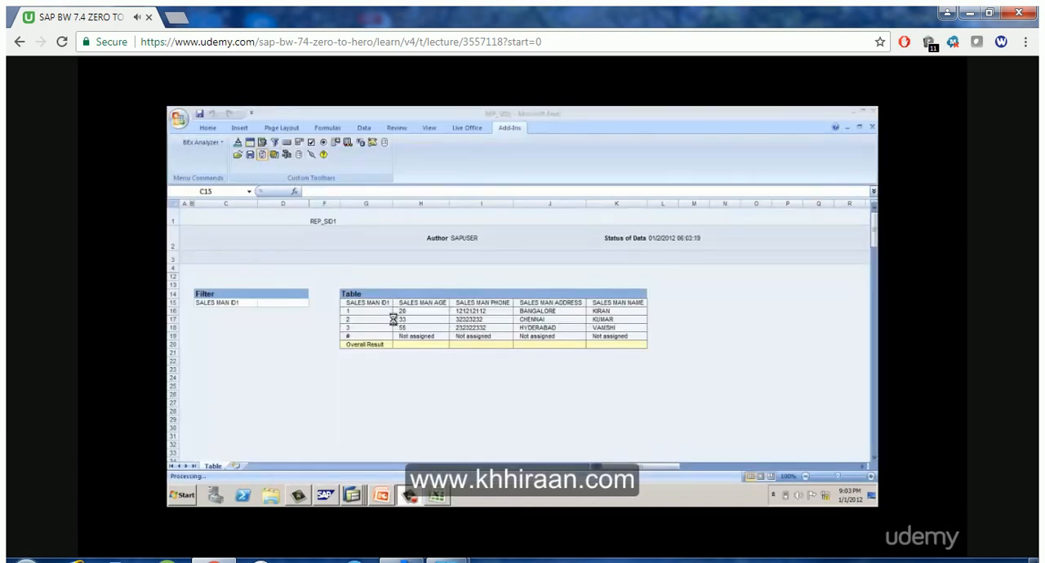
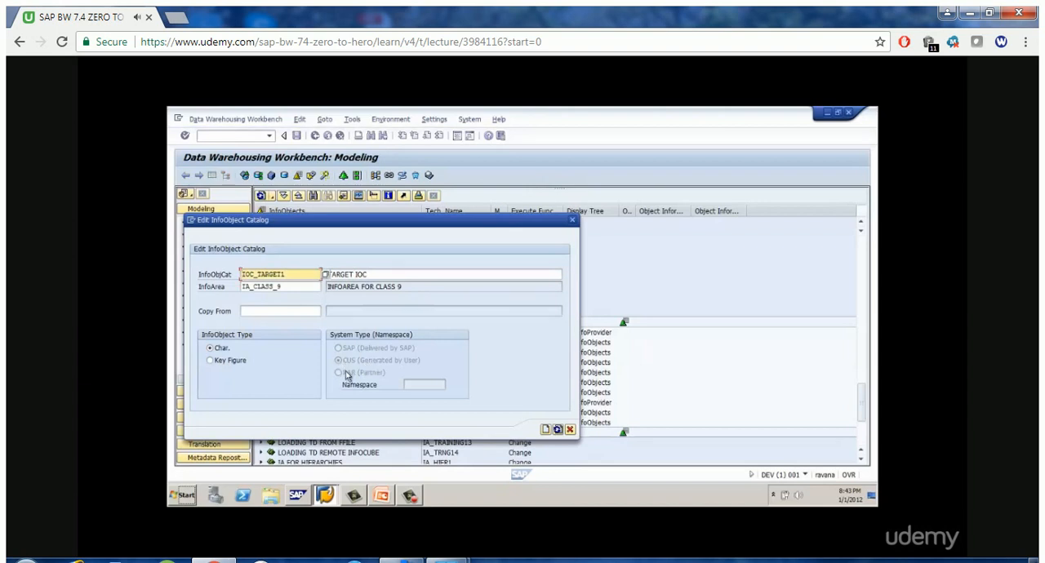
Create and activate InfoObject catalog IOC_TARGET1 (TARGET IOC) for characteristics in InfoArea IA_CLASS_9, and return to the InfoObjects tree
click(547, 431)
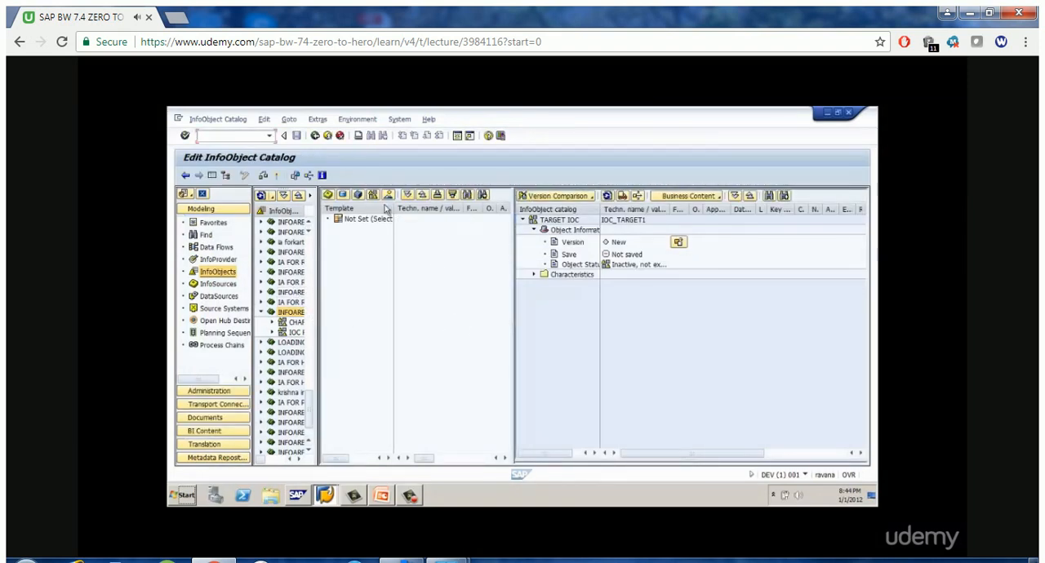
click(278, 178)
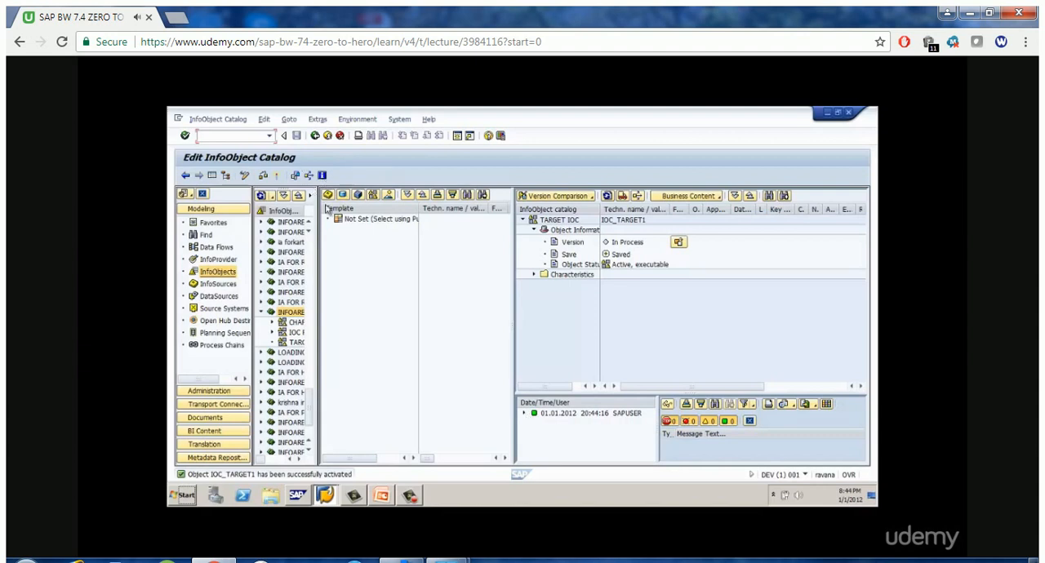
click(314, 137)
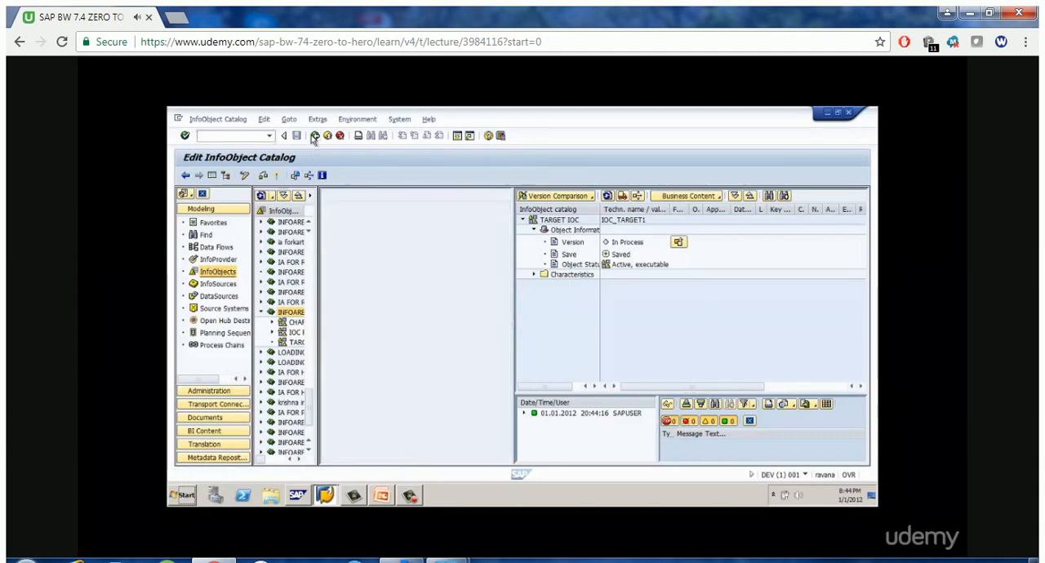
Expand the catalog CHAR IOC FOR CLASS 9, and display TARGET IOC with a widened template area beside the InfoObjects tree
click(348, 324)
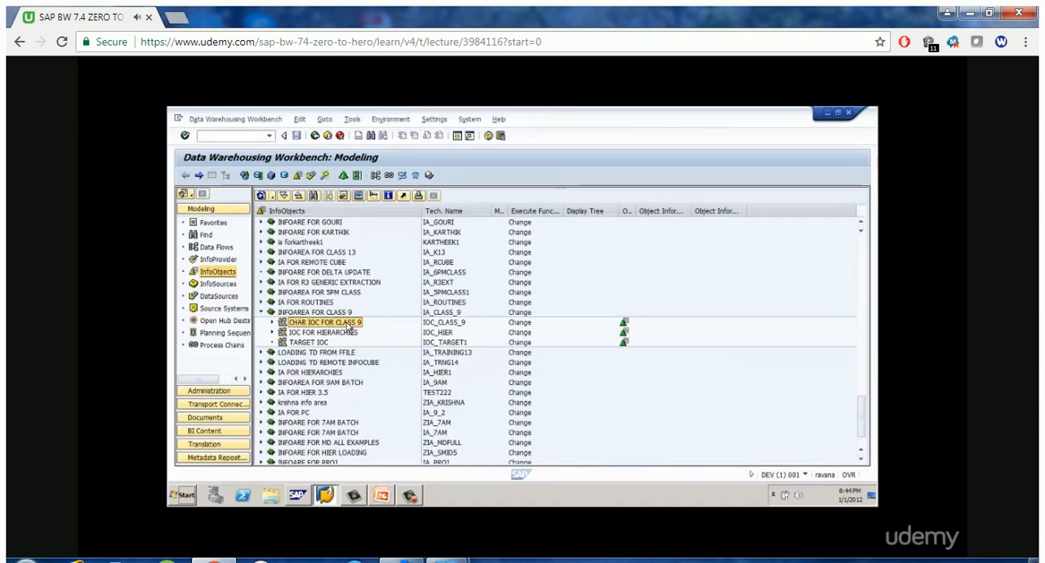
click(318, 343)
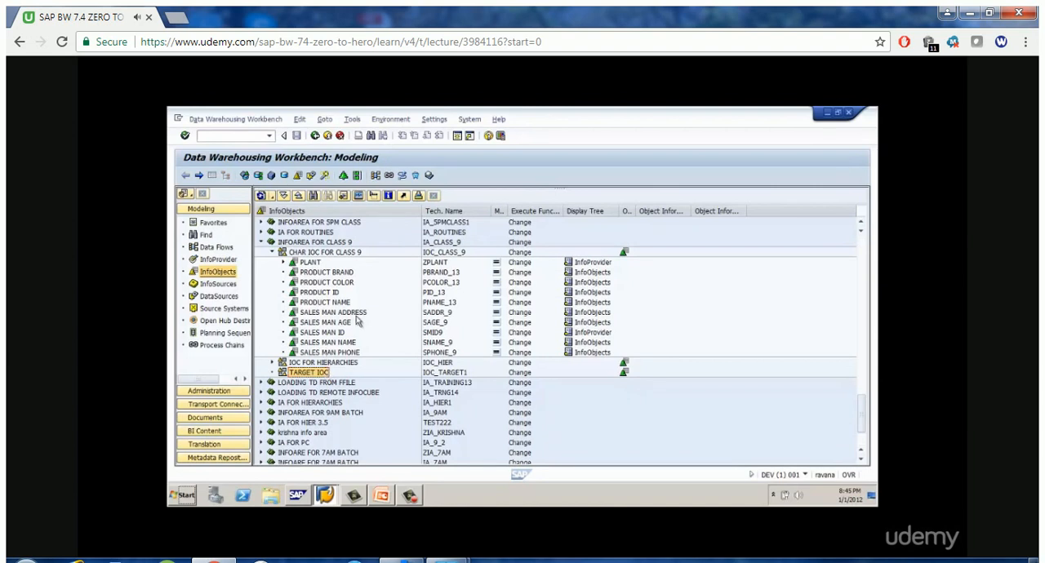
click(350, 258)
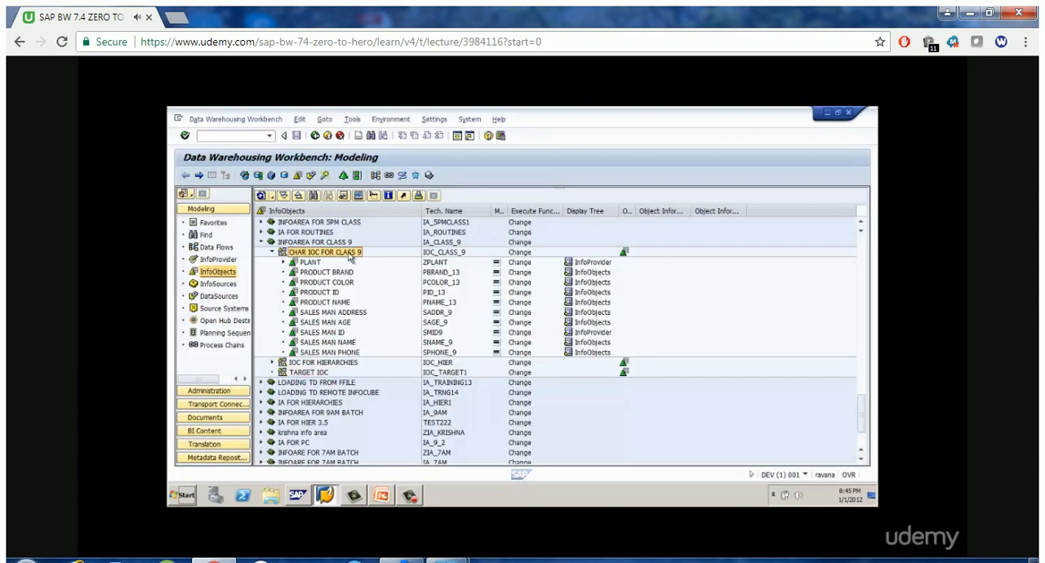
click(315, 376)
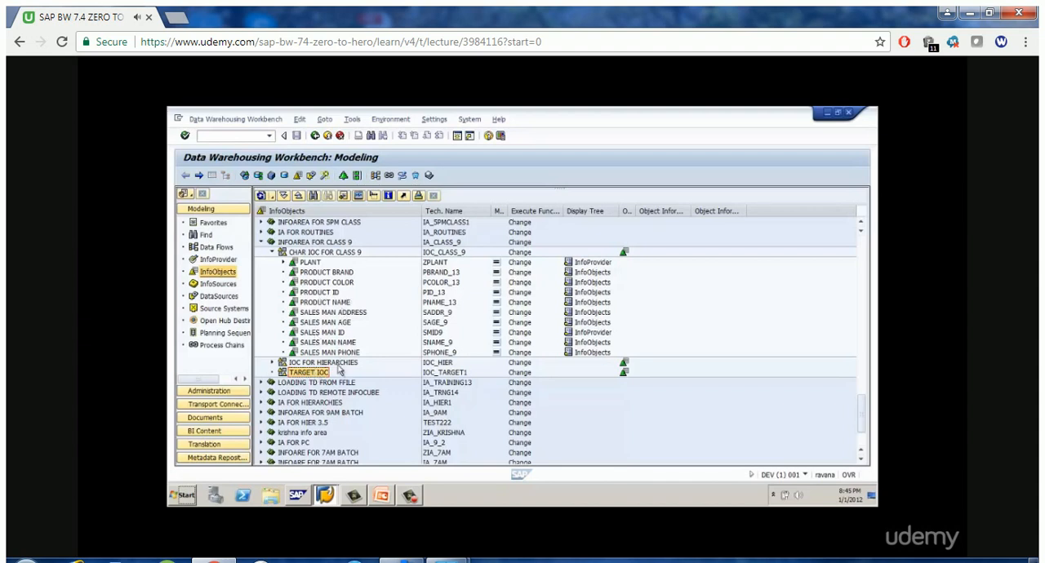
double_click(319, 375)
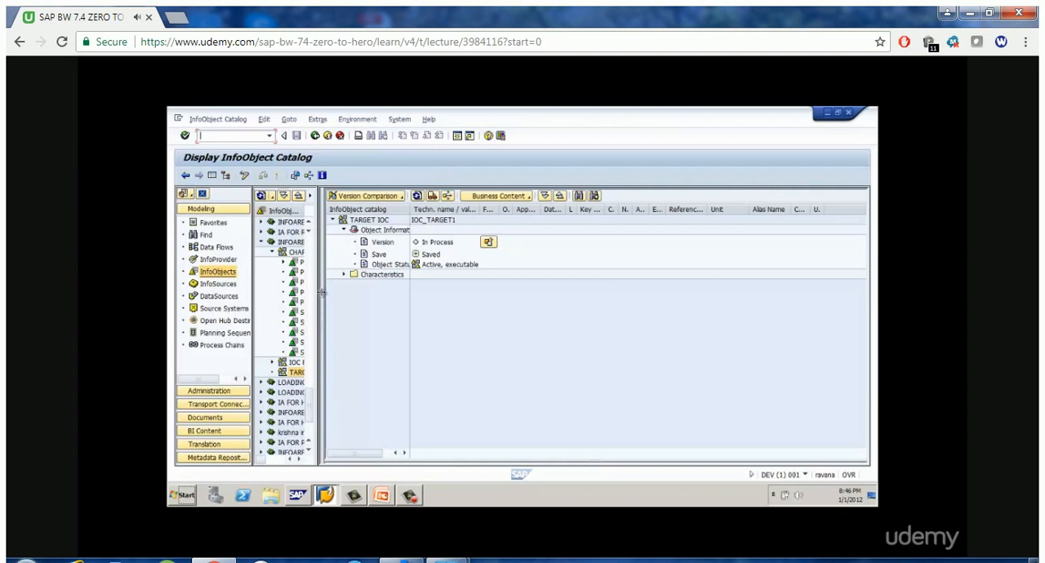
drag(323, 298, 475, 305)
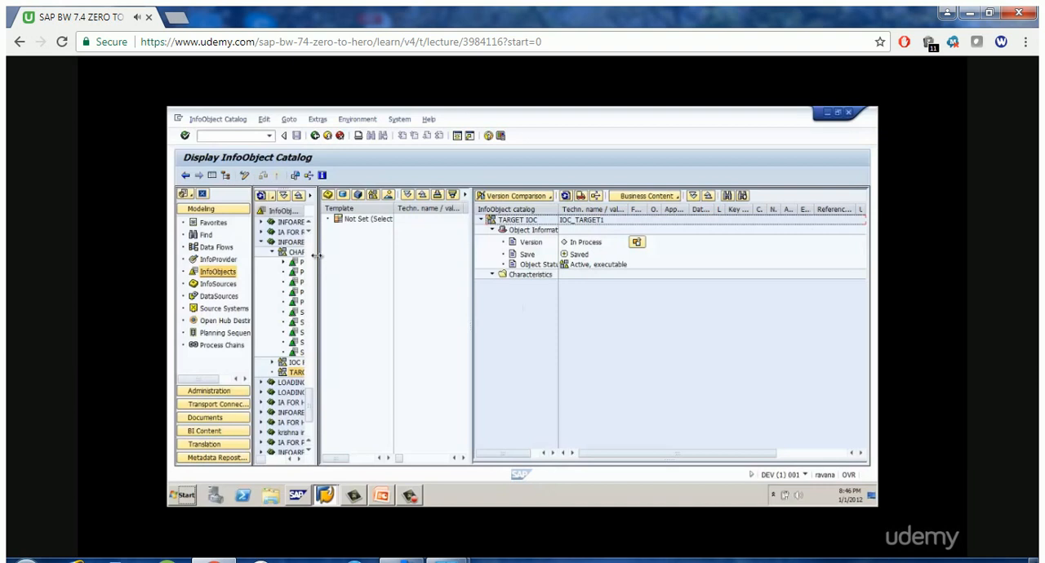
drag(322, 255, 394, 263)
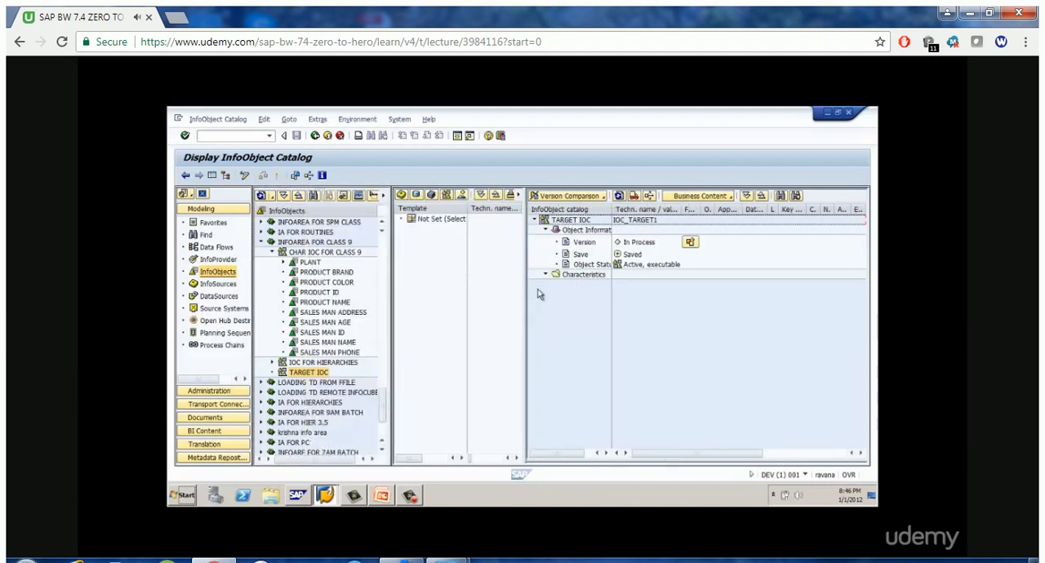
drag(528, 295, 555, 296)
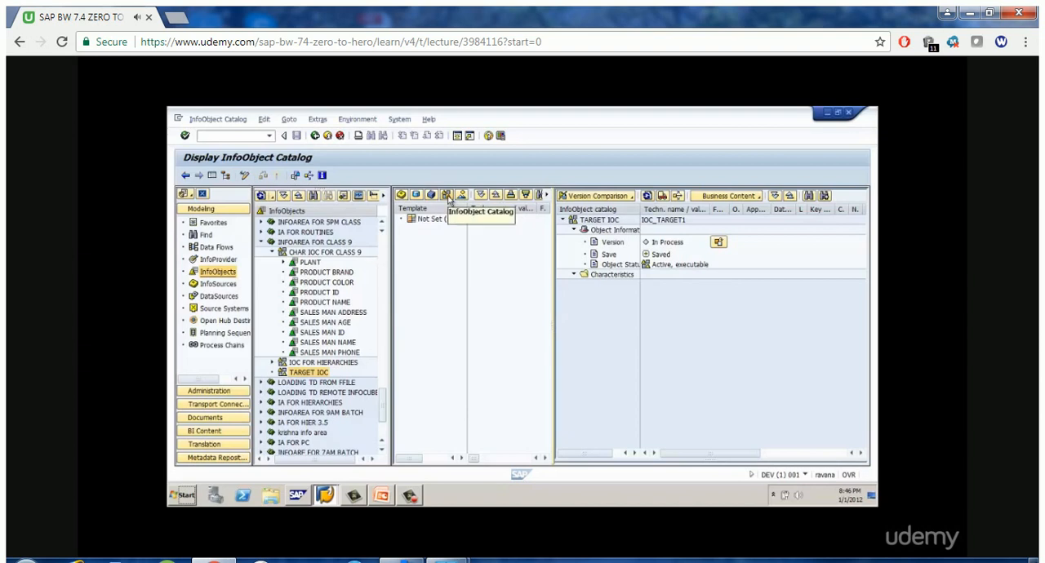
Load InfoObject catalog IOC_CLASS_9 from INFOAREA FOR CLASS 9 as the template for TARGET IOC
click(447, 196)
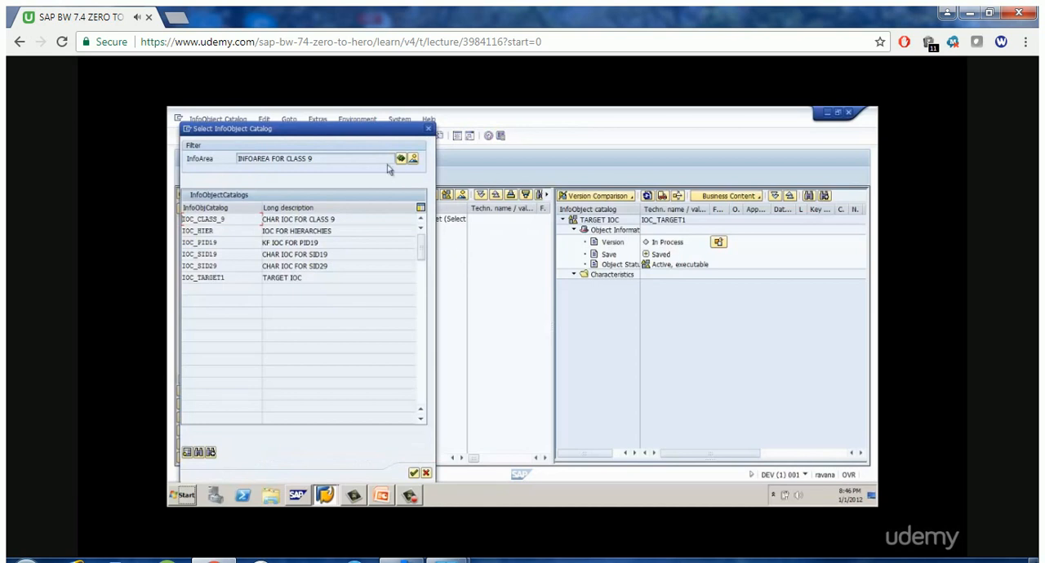
drag(371, 130, 508, 125)
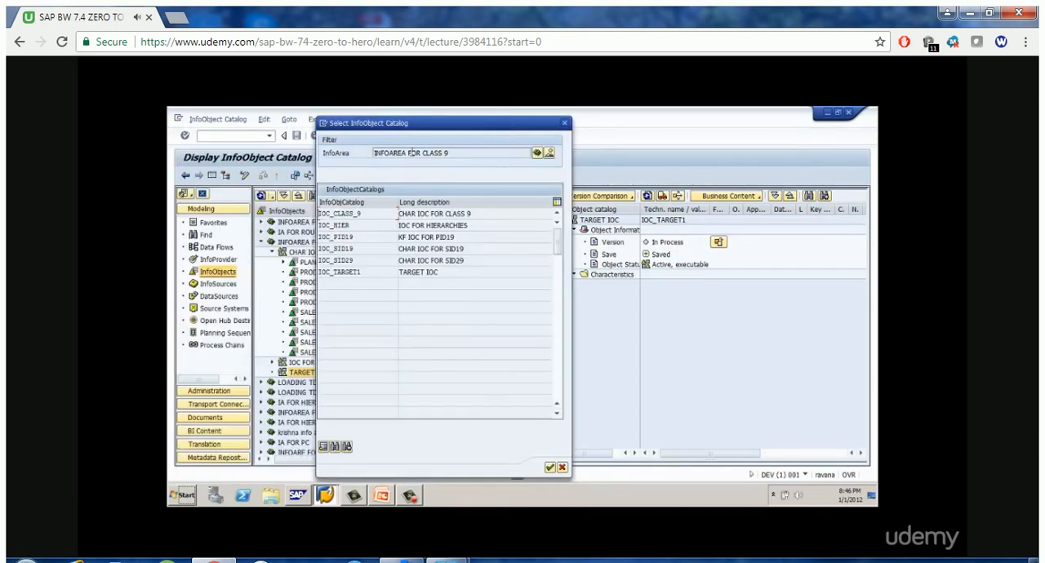
drag(462, 152, 373, 153)
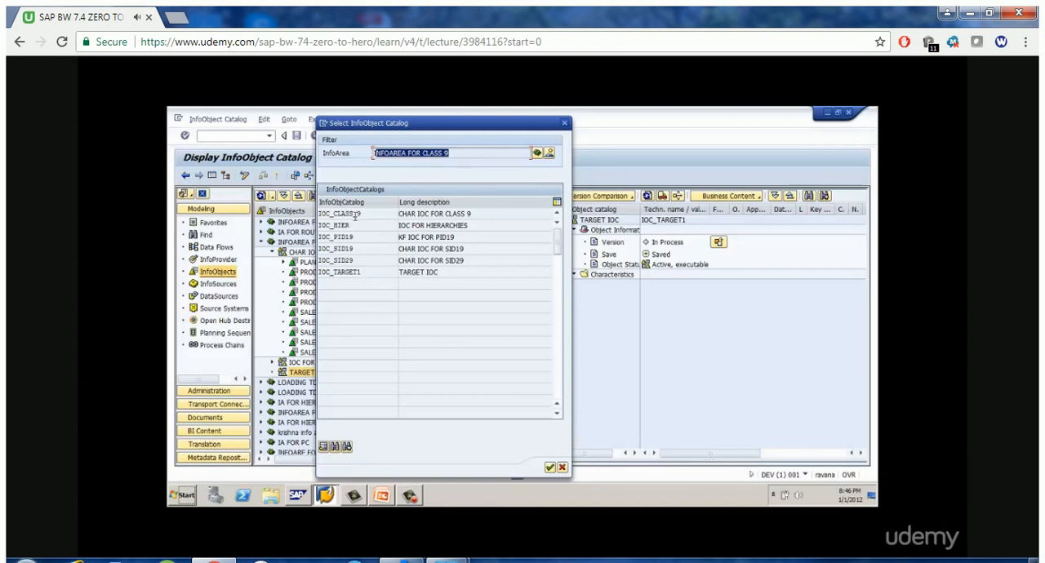
drag(372, 123, 458, 121)
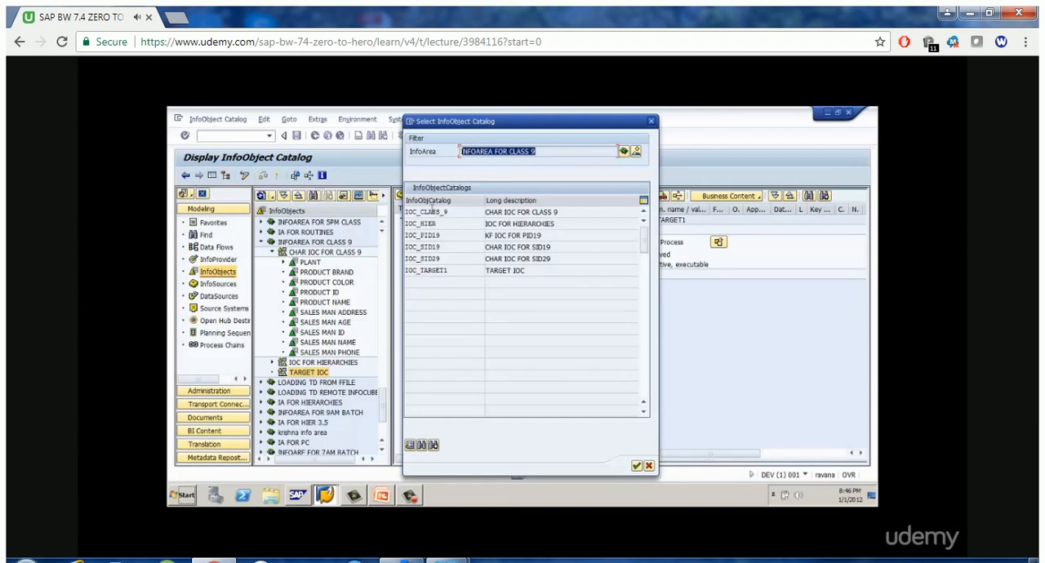
click(432, 210)
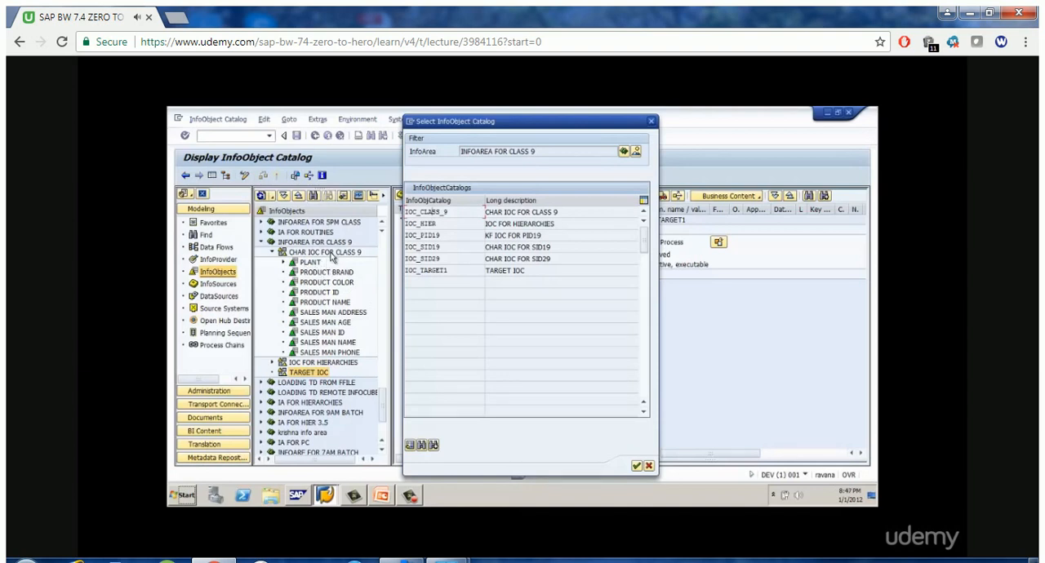
double_click(416, 214)
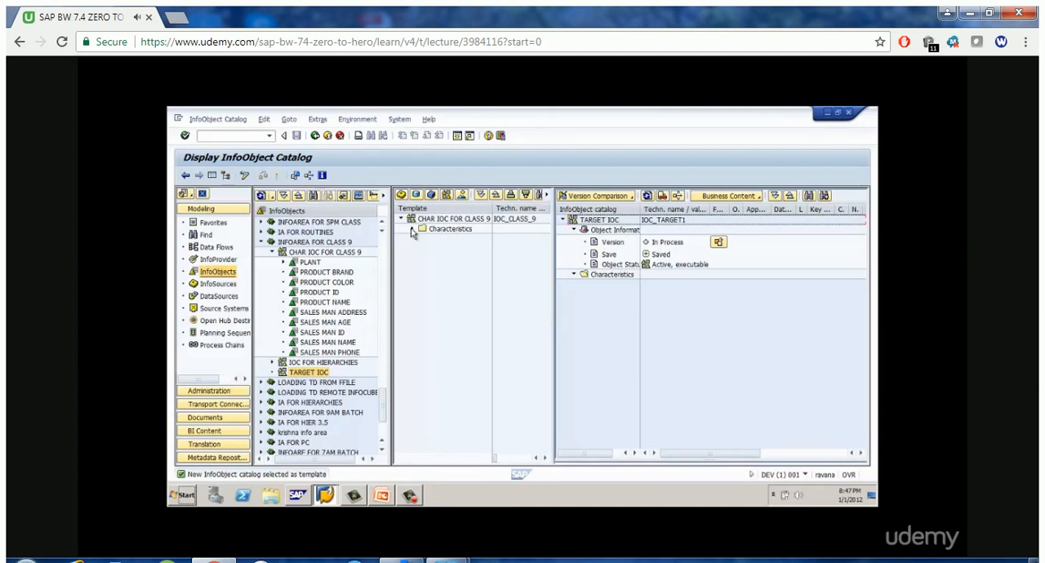
Expand the template's characteristics with full descriptions readable, and select PRODUCT ID for comparison with the TARGET IOC catalog
click(412, 230)
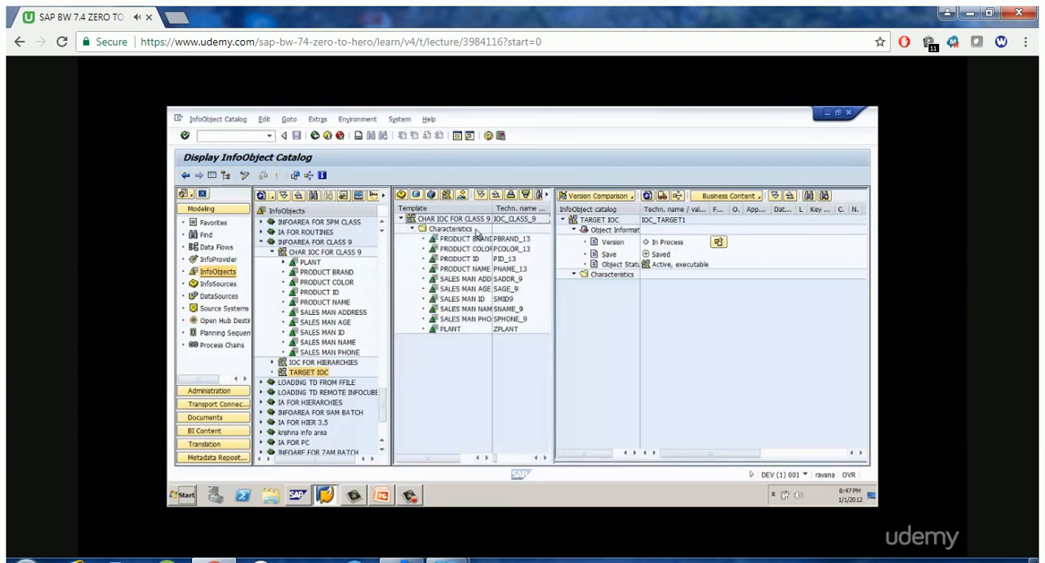
drag(494, 206, 511, 205)
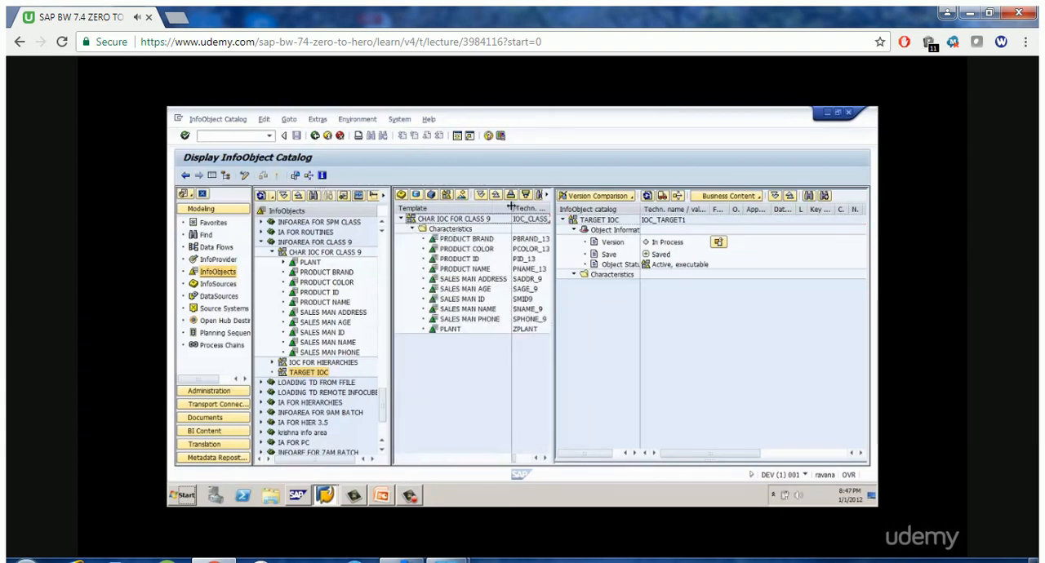
click(616, 224)
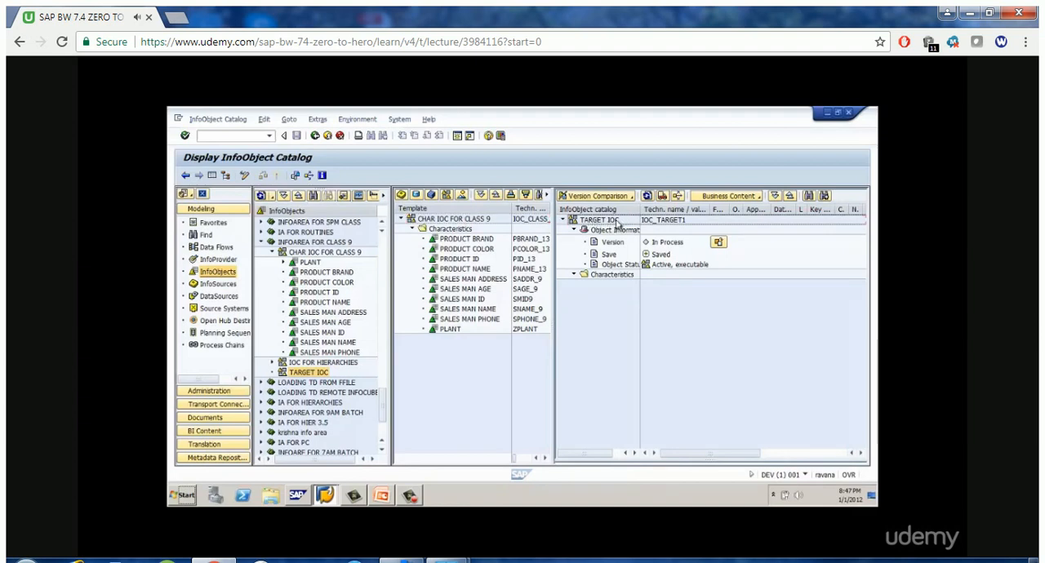
click(448, 222)
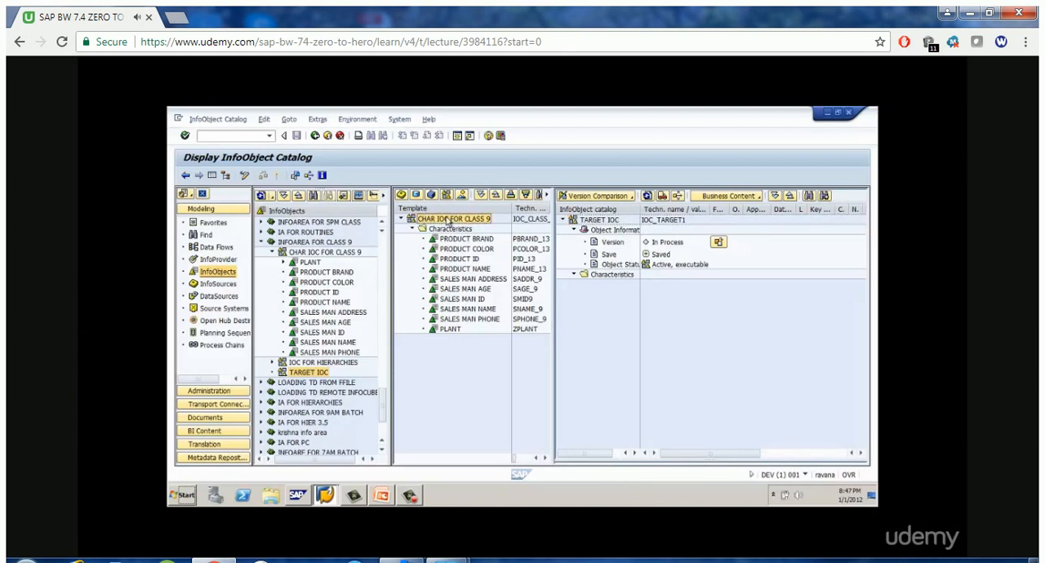
click(600, 221)
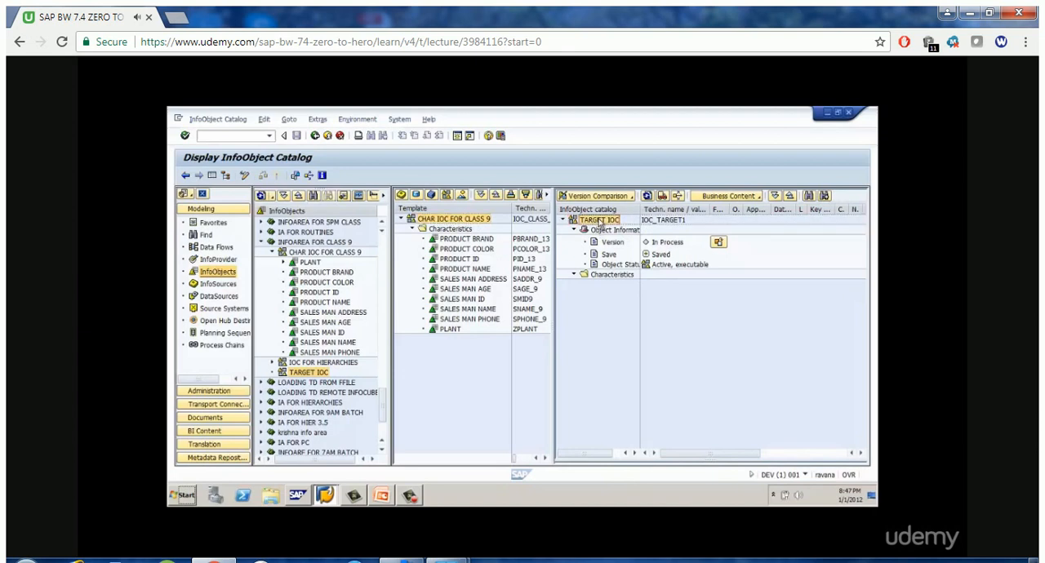
click(470, 261)
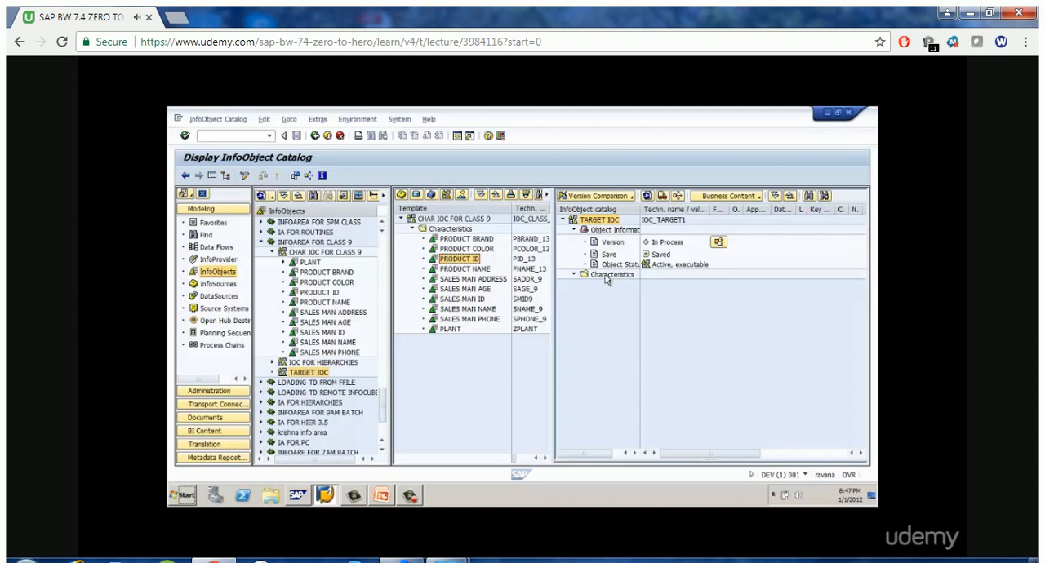
Choose CSV (Comma delimited) as the save format for SMA_ATTR, cancel the save, and close the workbook without saving changes
mouse_move(851, 516)
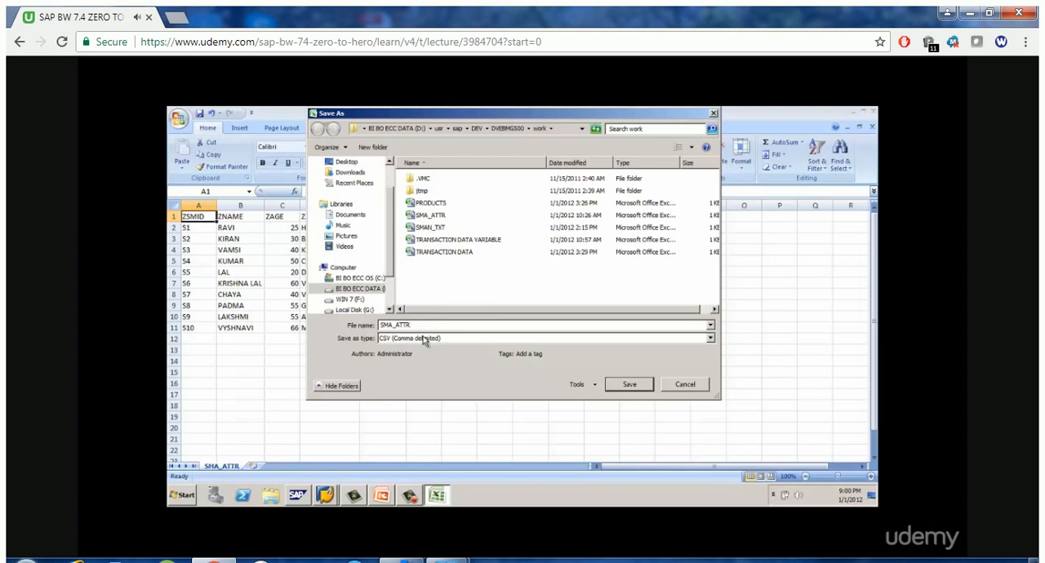
click(408, 341)
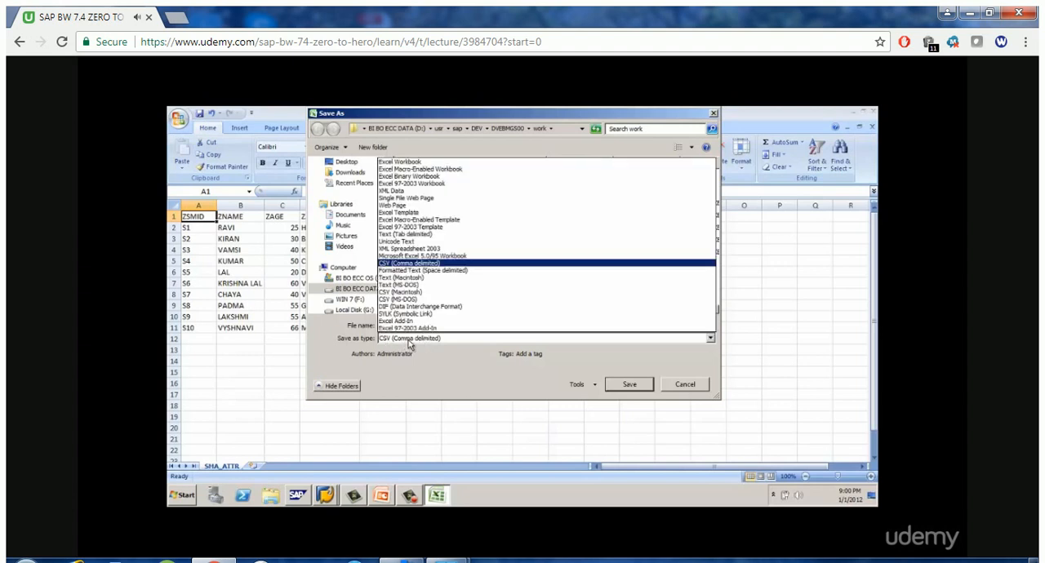
click(408, 262)
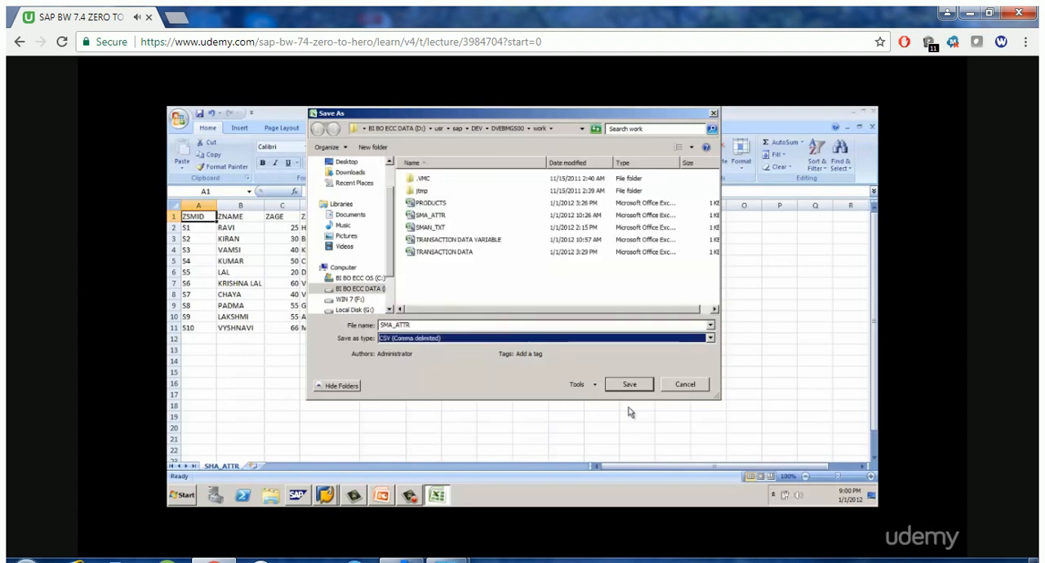
click(687, 385)
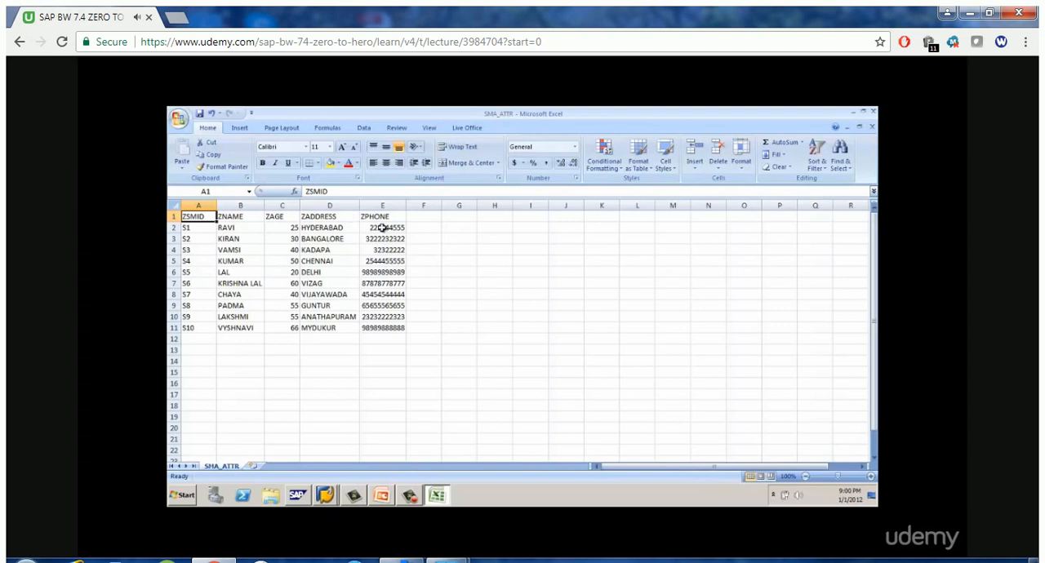
click(873, 113)
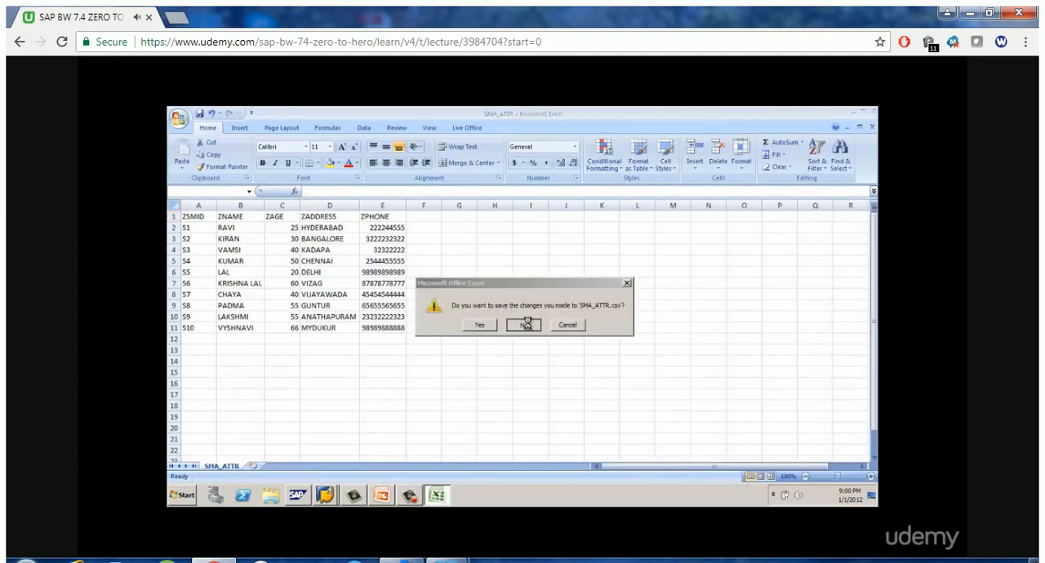
click(526, 324)
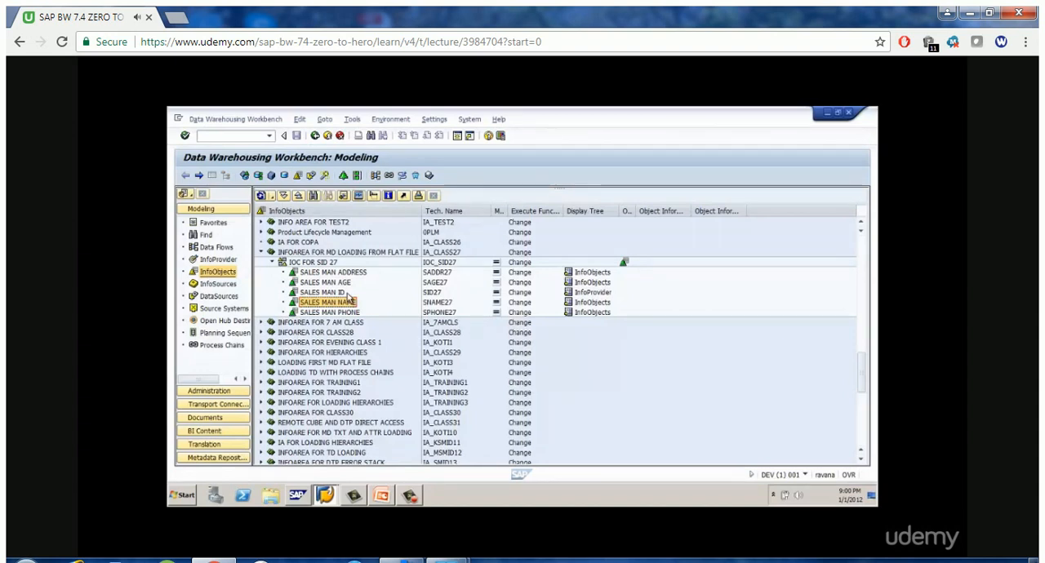
click(341, 253)
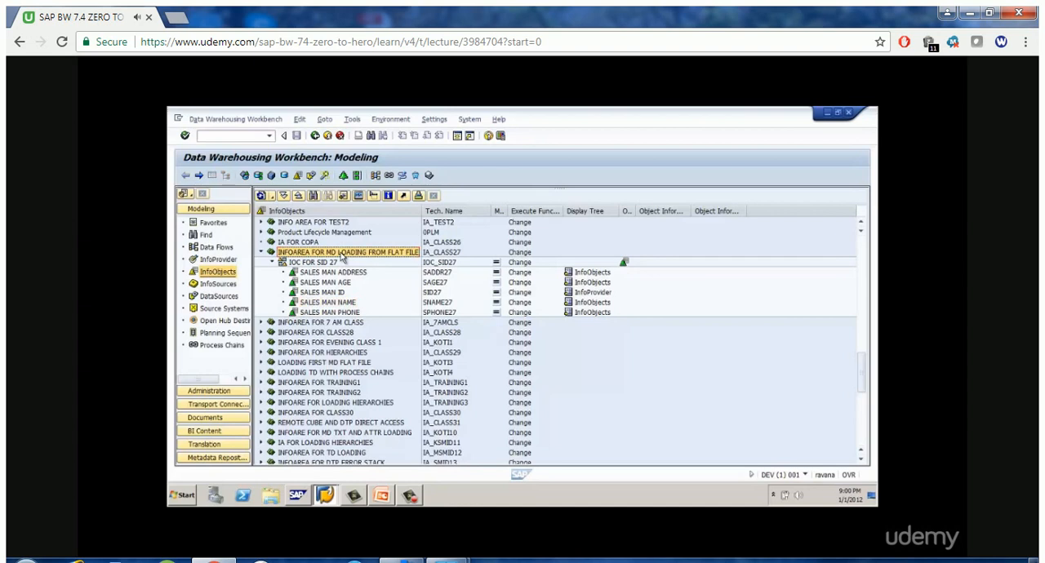
click(30, 532)
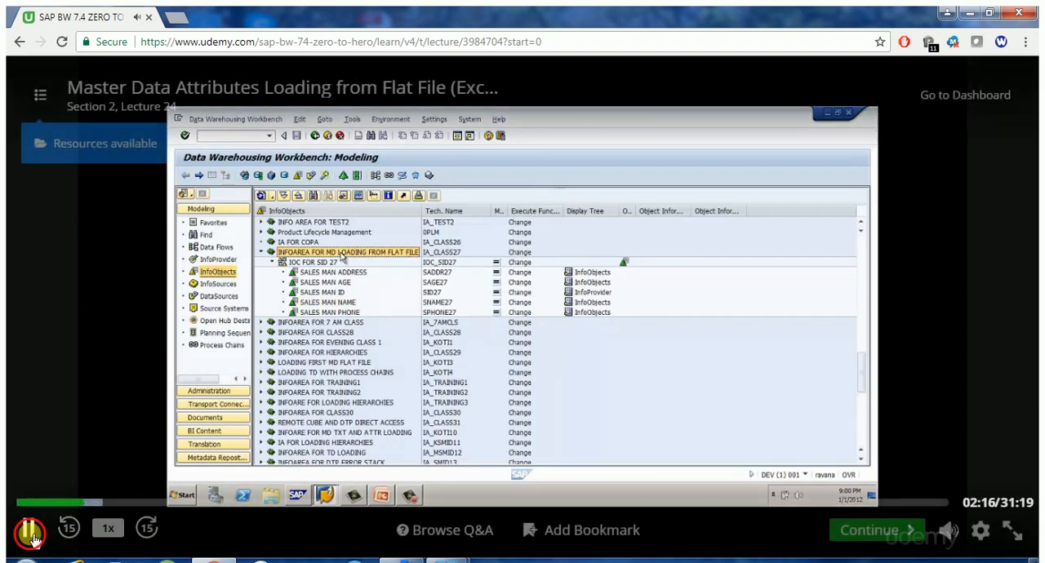
mouse_move(447, 561)
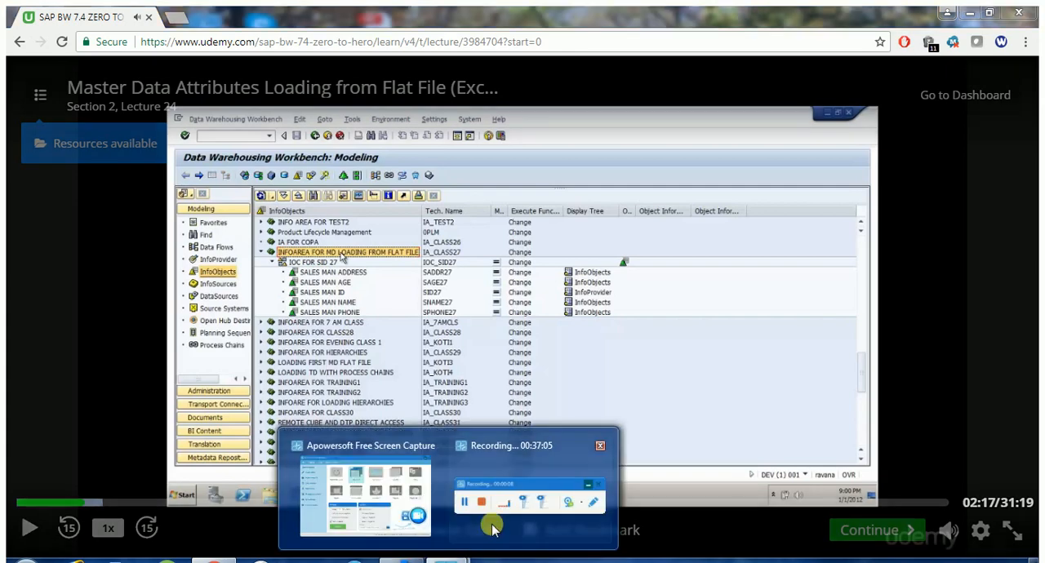
click(492, 529)
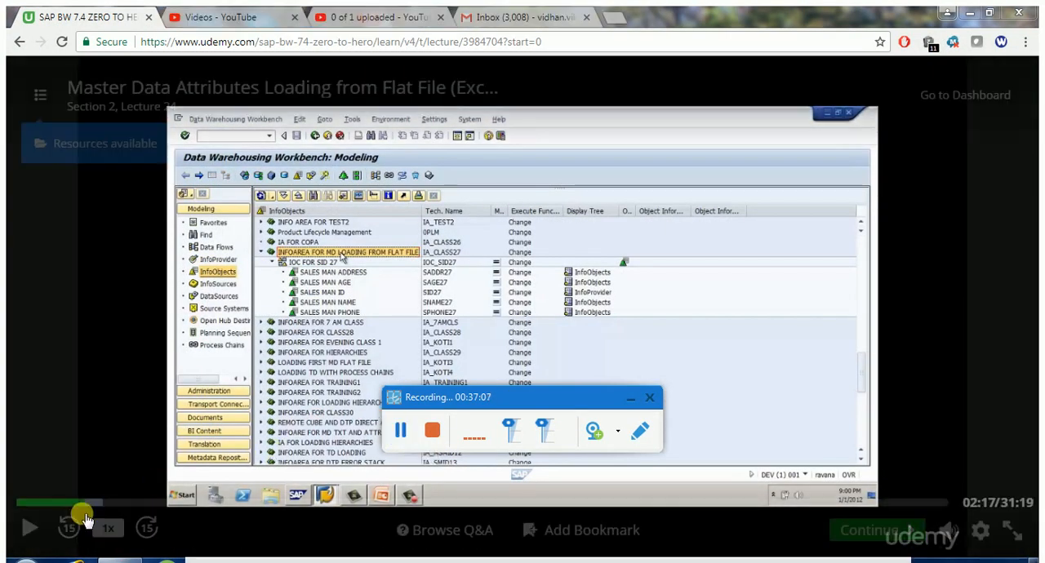
click(29, 535)
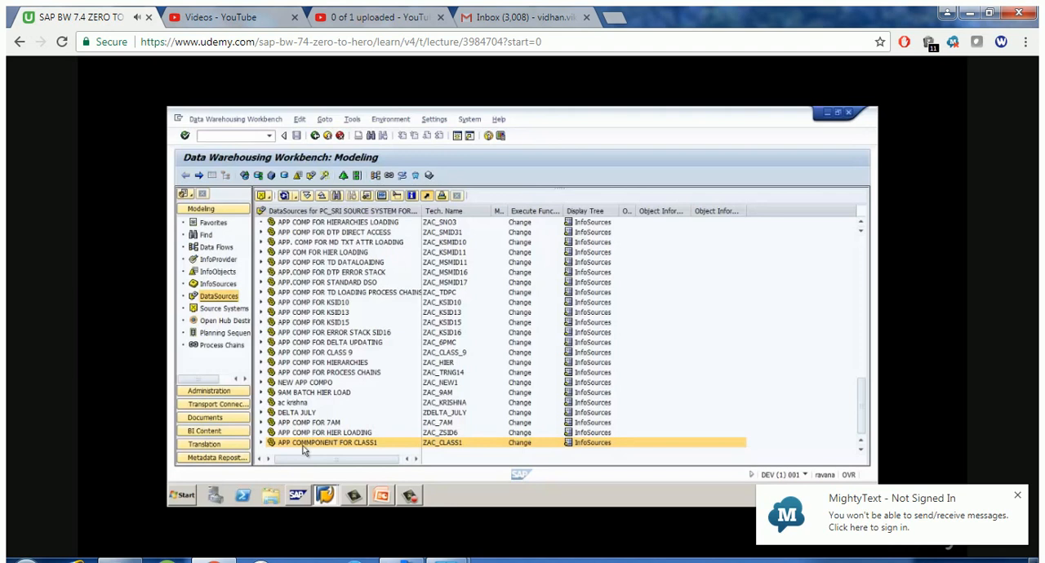
Switch to a new PowerPoint presentation and add a second slide with a blank layout
click(181, 495)
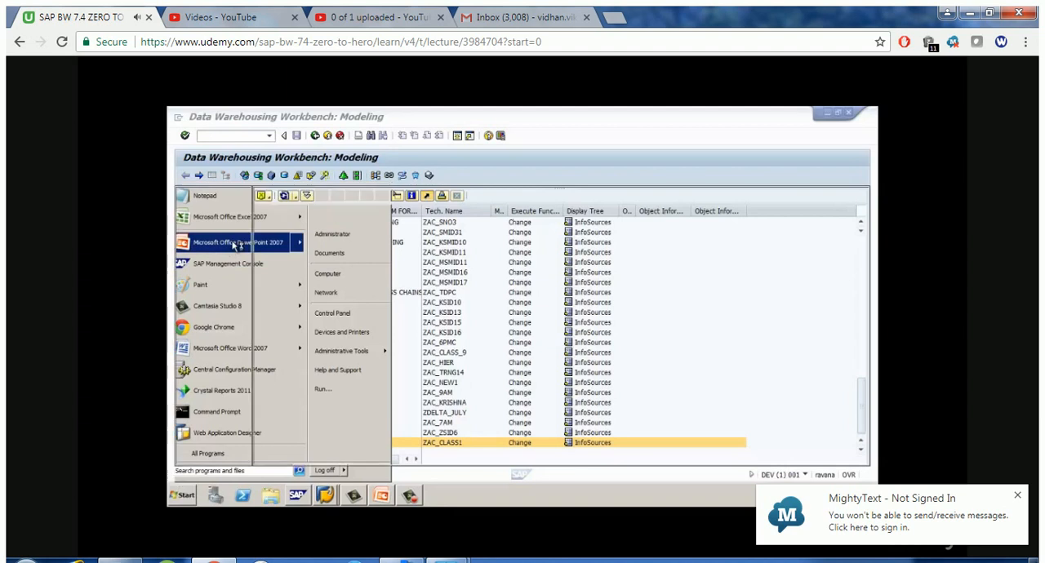
click(236, 243)
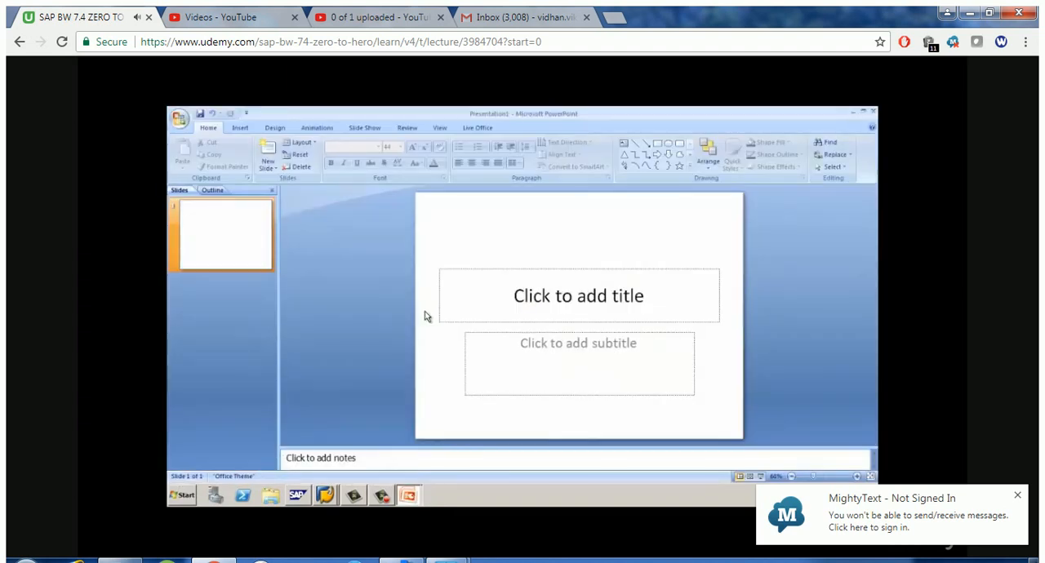
click(267, 165)
click(286, 338)
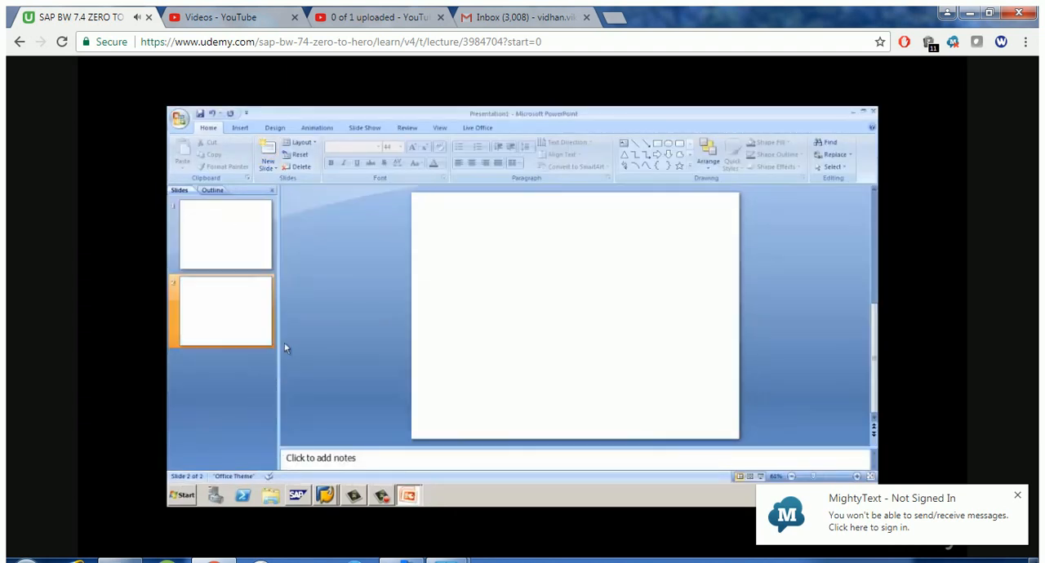
Draw a large rectangle in the upper-left part of the blank slide and set its shape fill to No Fill
click(657, 143)
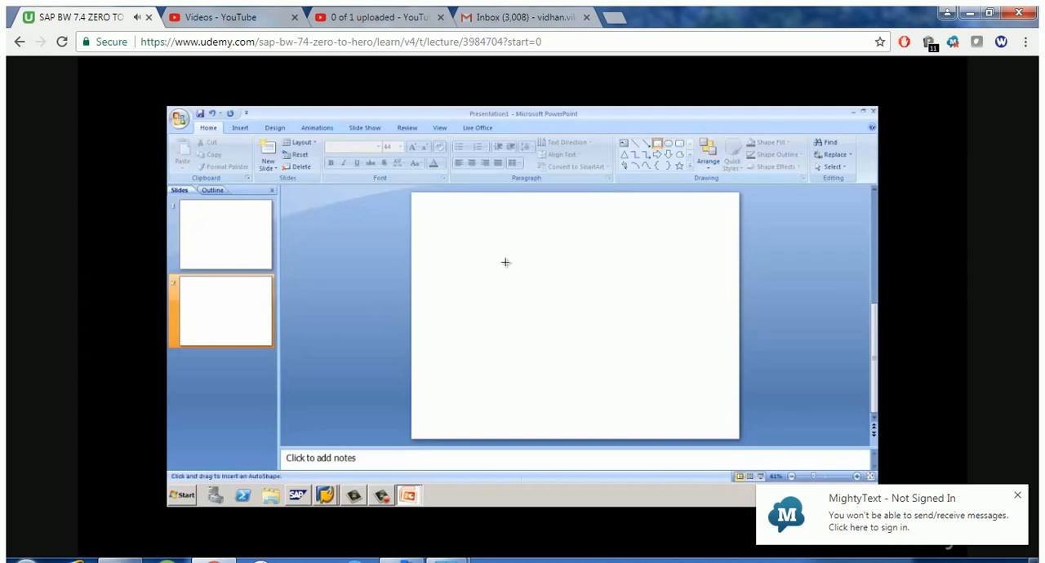
mouse_move(457, 222)
mouse_down()
mouse_move(469, 247)
mouse_move(602, 339)
mouse_up()
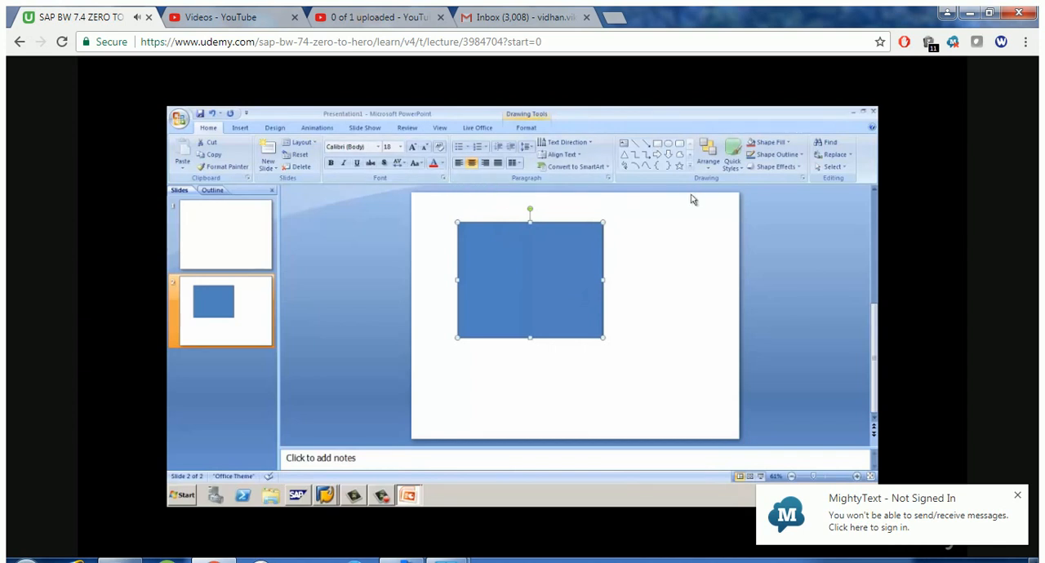
click(801, 155)
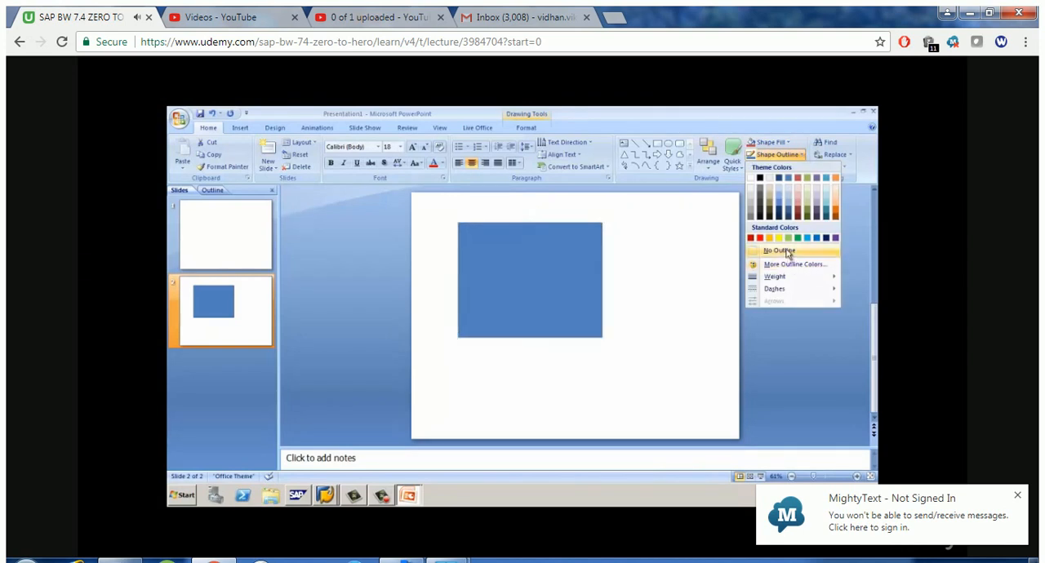
click(786, 145)
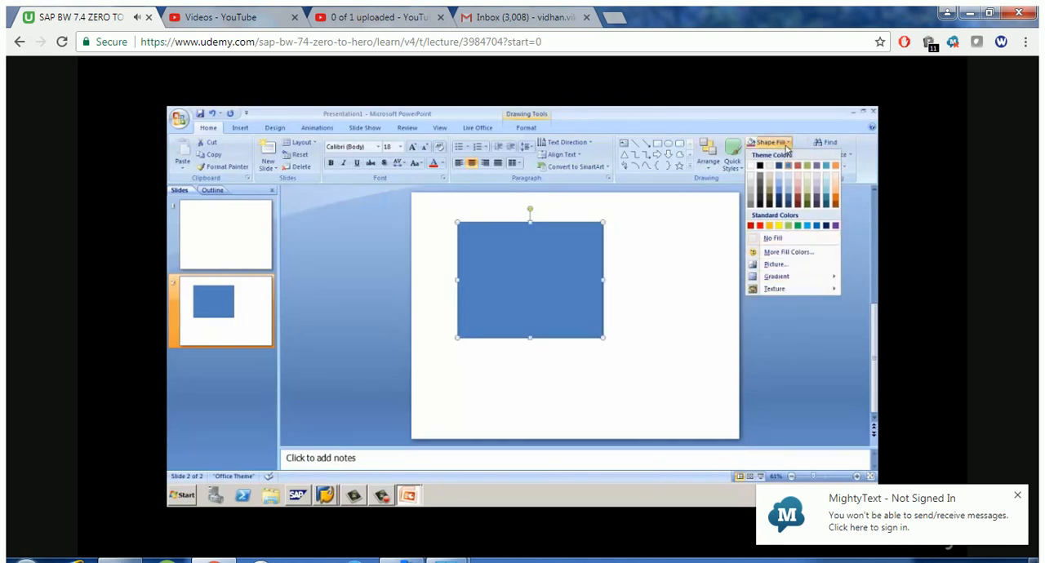
click(779, 240)
click(630, 258)
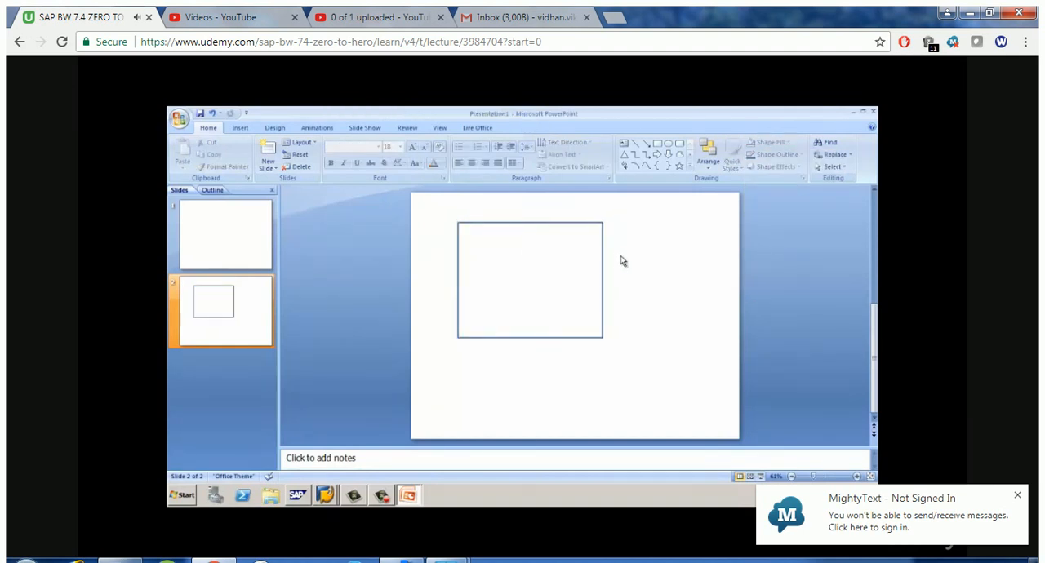
Draw another rectangle inside the unfilled rectangle on the second slide
click(657, 146)
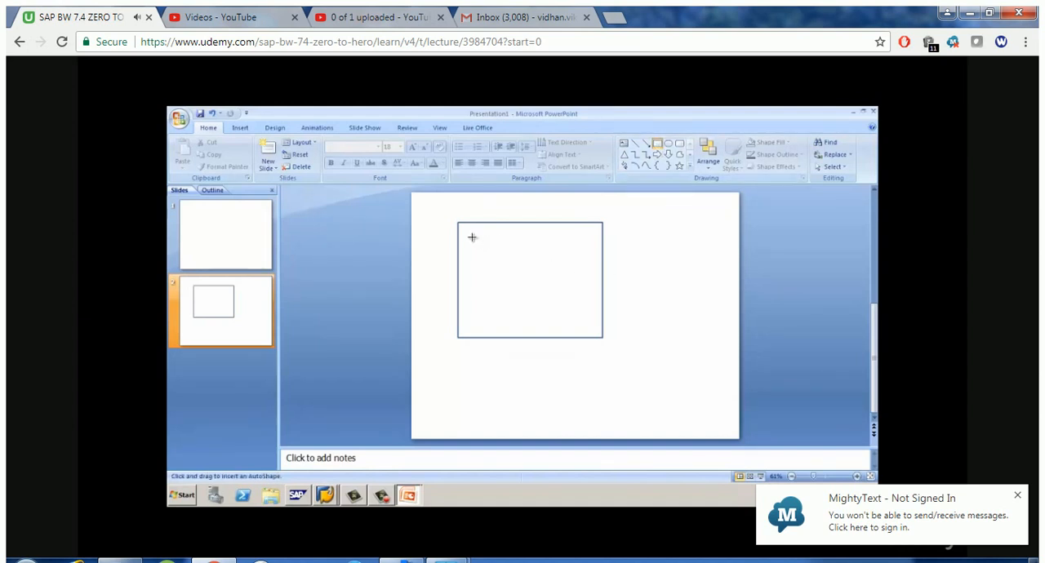